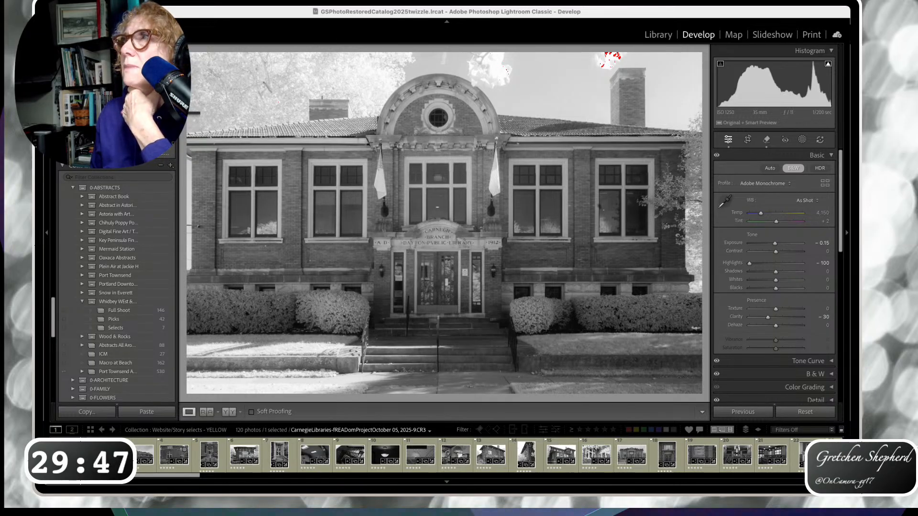
Collapse the History and Collections sections to make the develop presets easier to reach
{"action": "left_click", "coordinate": [677, 186]}
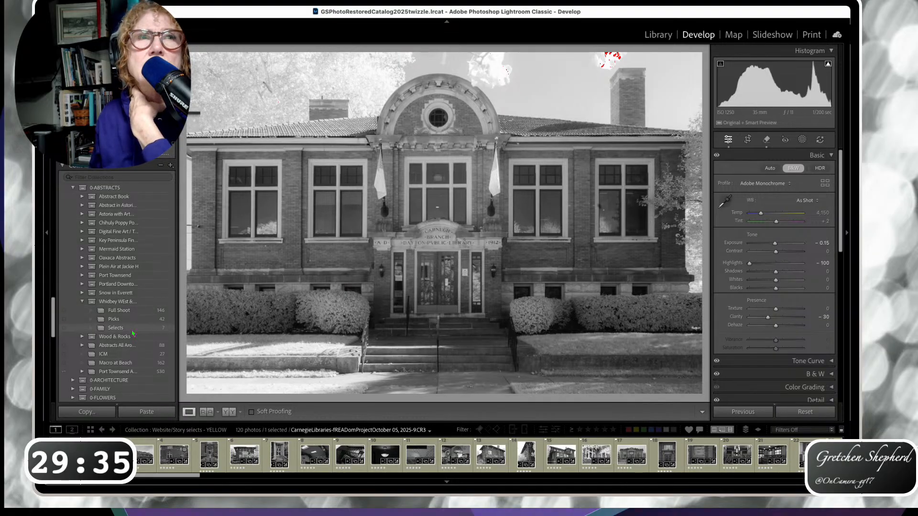
{"action": "scroll", "coordinate": [133, 333], "scroll_direction": "down", "scroll_amount": 6}
{"action": "scroll", "coordinate": [133, 334], "scroll_direction": "up", "scroll_amount": 5}
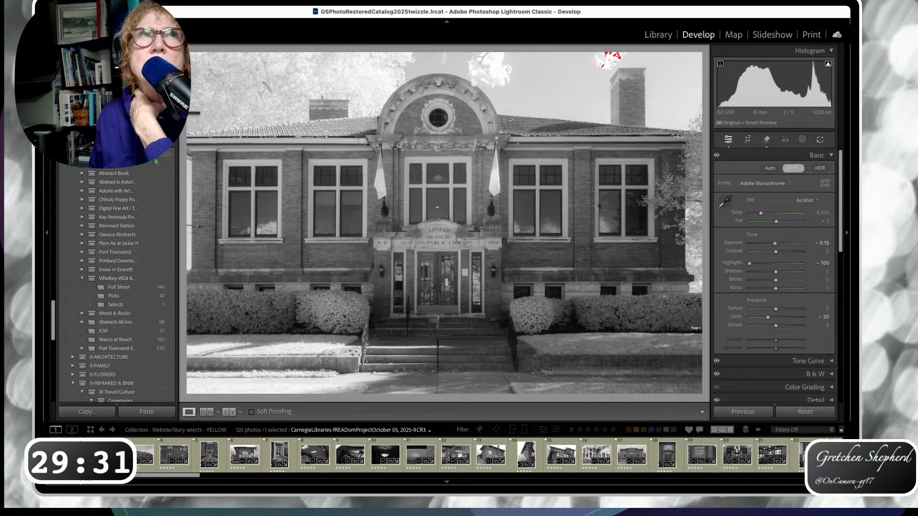
{"action": "scroll", "coordinate": [146, 227], "scroll_direction": "down", "scroll_amount": 1}
{"action": "scroll", "coordinate": [146, 226], "scroll_direction": "up", "scroll_amount": 9}
{"action": "scroll", "coordinate": [146, 226], "scroll_direction": "up", "scroll_amount": 10}
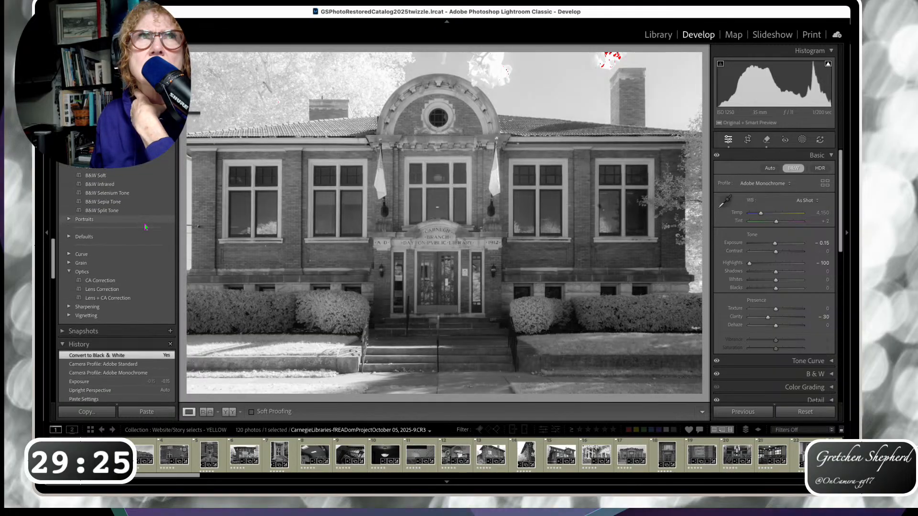
{"action": "scroll", "coordinate": [145, 226], "scroll_direction": "up", "scroll_amount": 4}
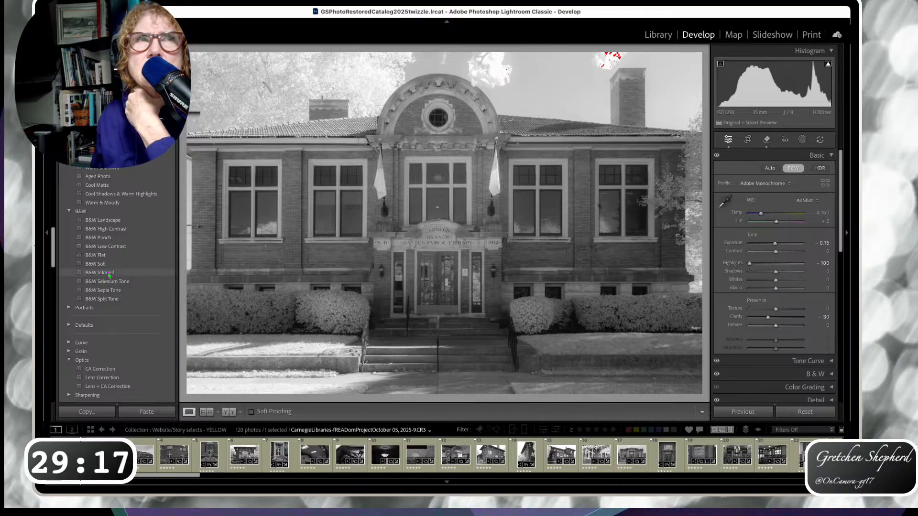
{"action": "scroll", "coordinate": [109, 275], "scroll_direction": "down", "scroll_amount": 10}
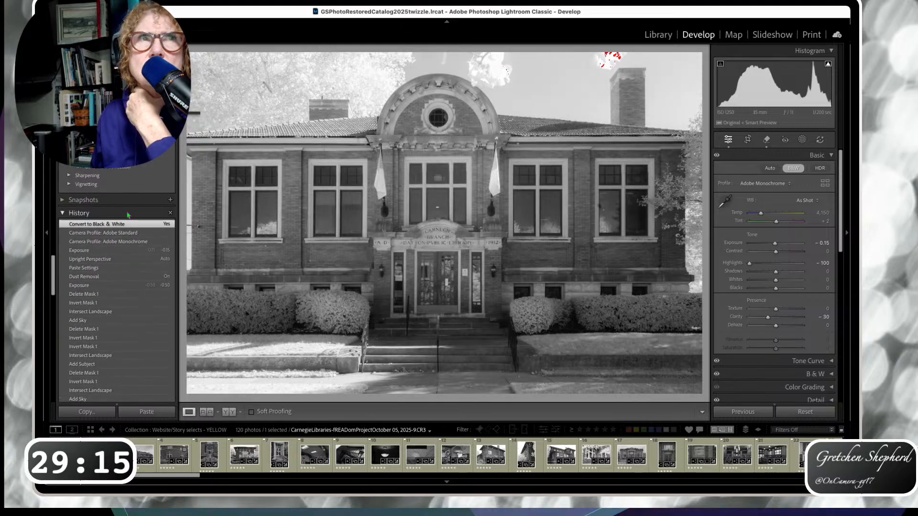
{"action": "left_click", "coordinate": [71, 215]}
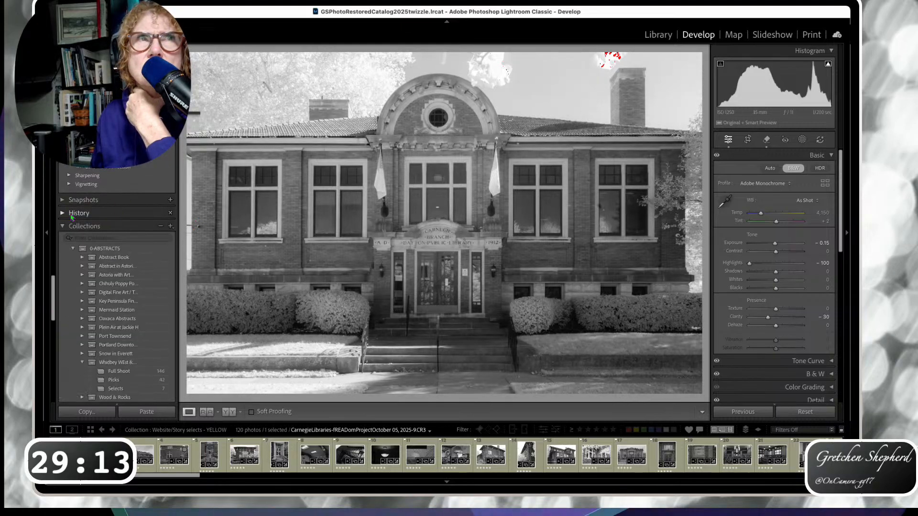
{"action": "left_click", "coordinate": [65, 226]}
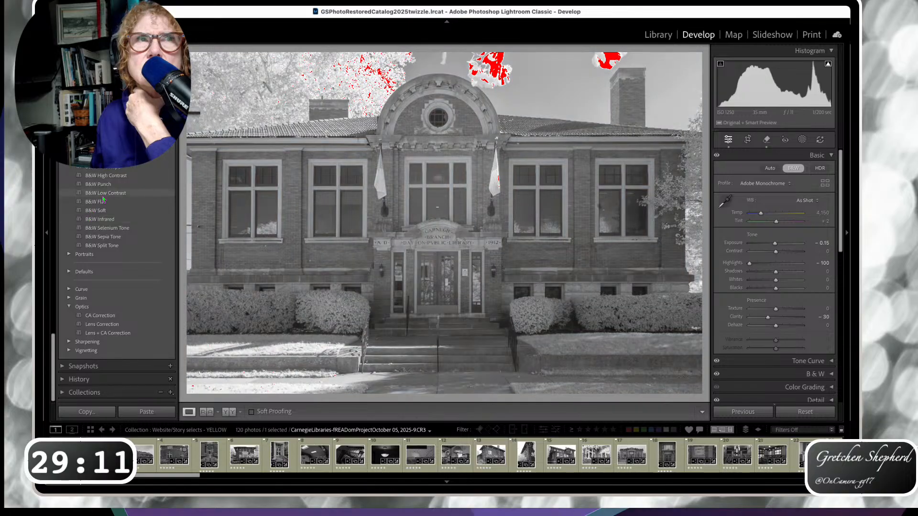
Preview the develop presets and apply B&W Infrared to the front view of the arched-gable Carnegie library
{"action": "scroll", "coordinate": [102, 199], "scroll_direction": "up", "scroll_amount": 8}
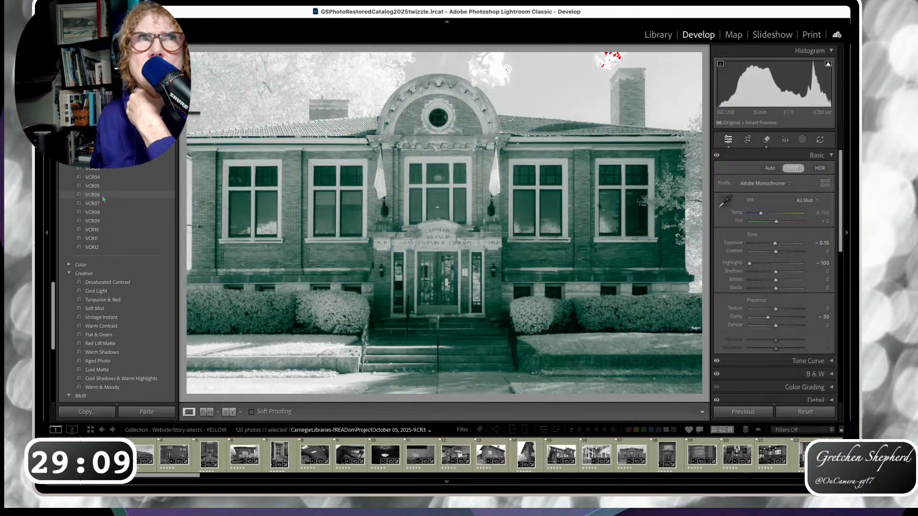
{"action": "scroll", "coordinate": [104, 199], "scroll_direction": "down", "scroll_amount": 4}
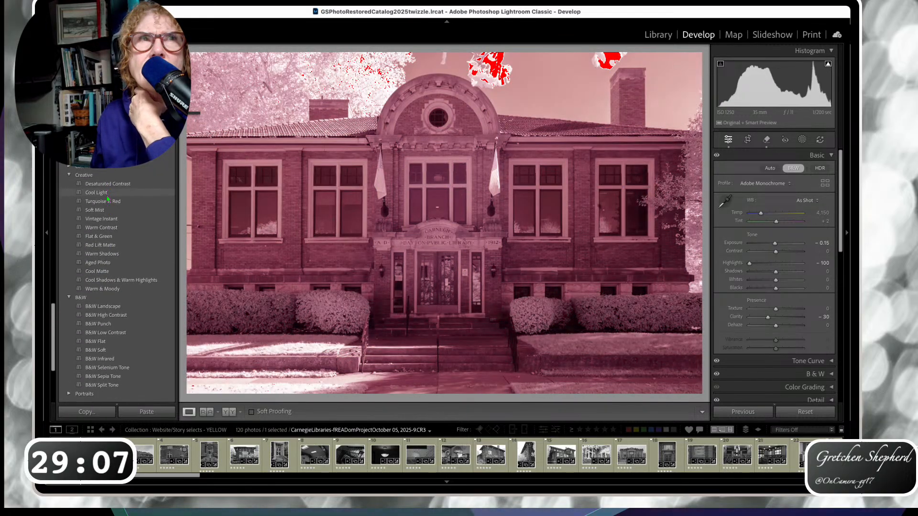
{"action": "scroll", "coordinate": [108, 199], "scroll_direction": "down", "scroll_amount": 2}
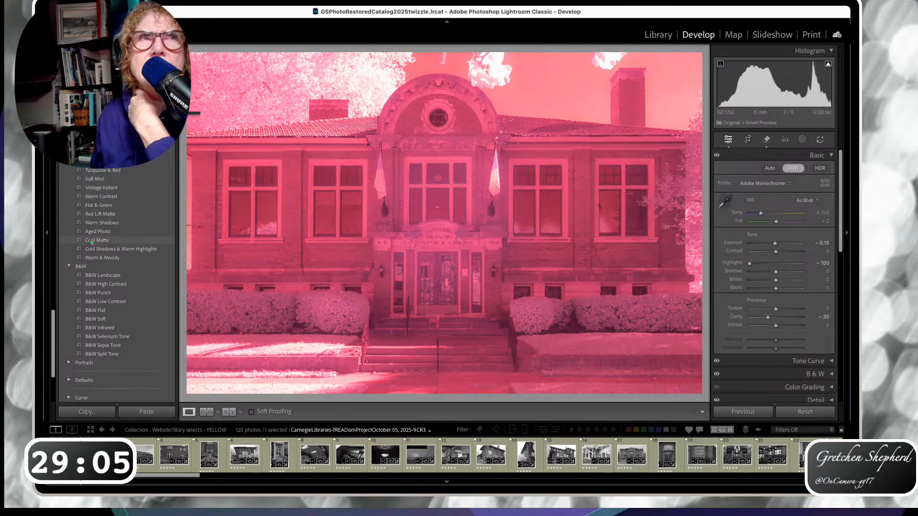
{"action": "scroll", "coordinate": [108, 277], "scroll_direction": "down", "scroll_amount": 1}
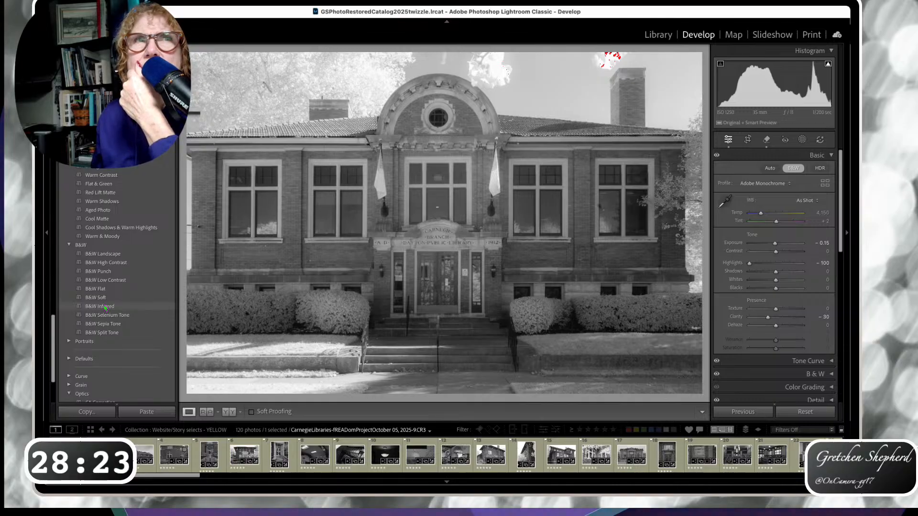
{"action": "left_click", "coordinate": [105, 308]}
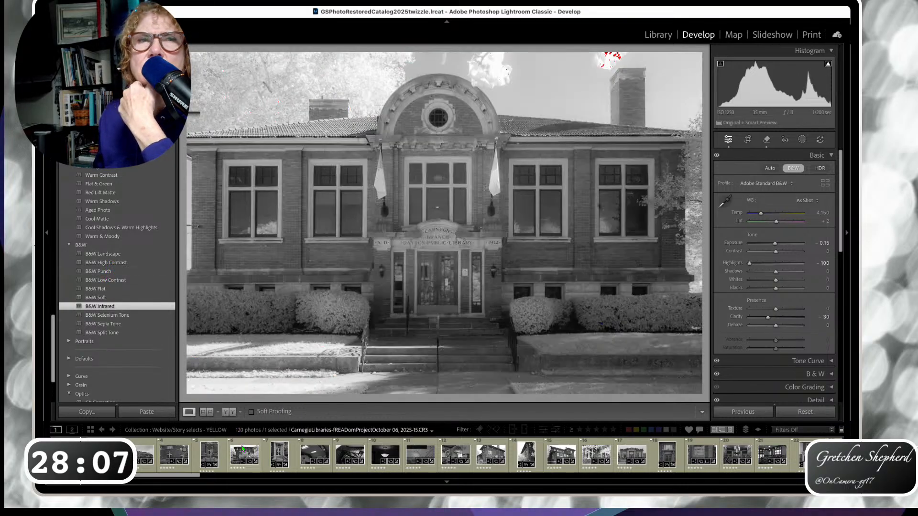
Review other photos in the collection, then apply the B&W Punch preset to the brick building corner behind the leafy shrub
{"action": "left_click", "coordinate": [244, 451]}
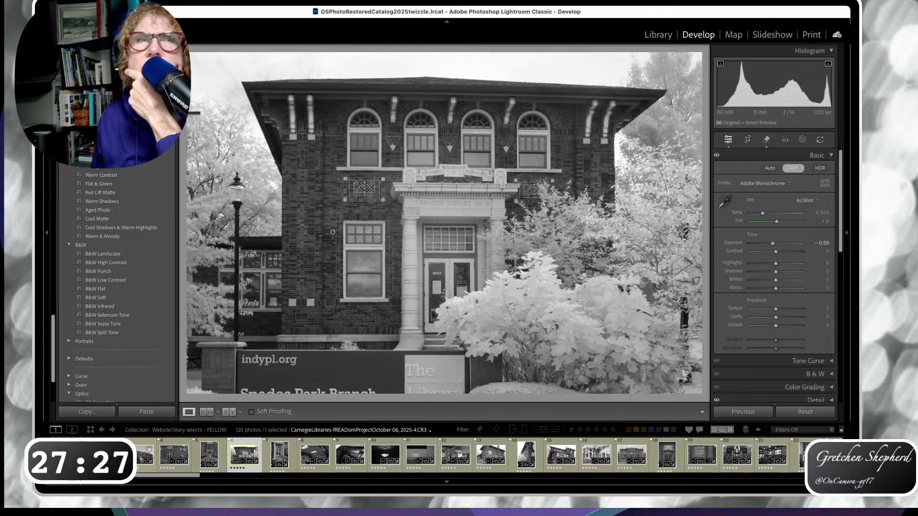
{"action": "left_click", "coordinate": [141, 459]}
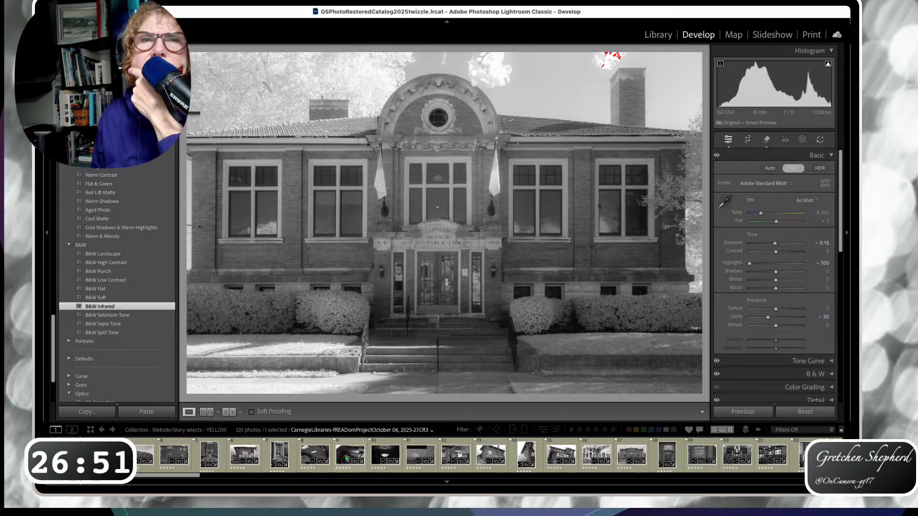
{"action": "left_click", "coordinate": [347, 458]}
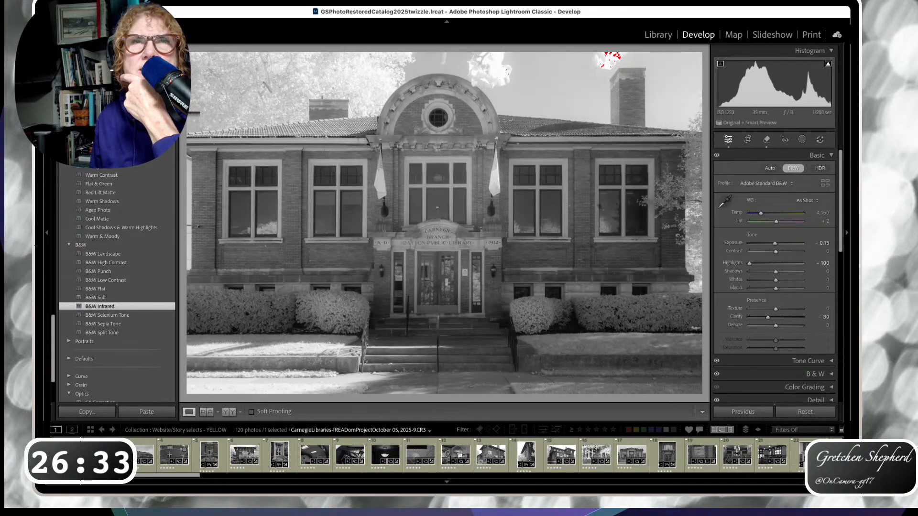
{"action": "left_click", "coordinate": [106, 457]}
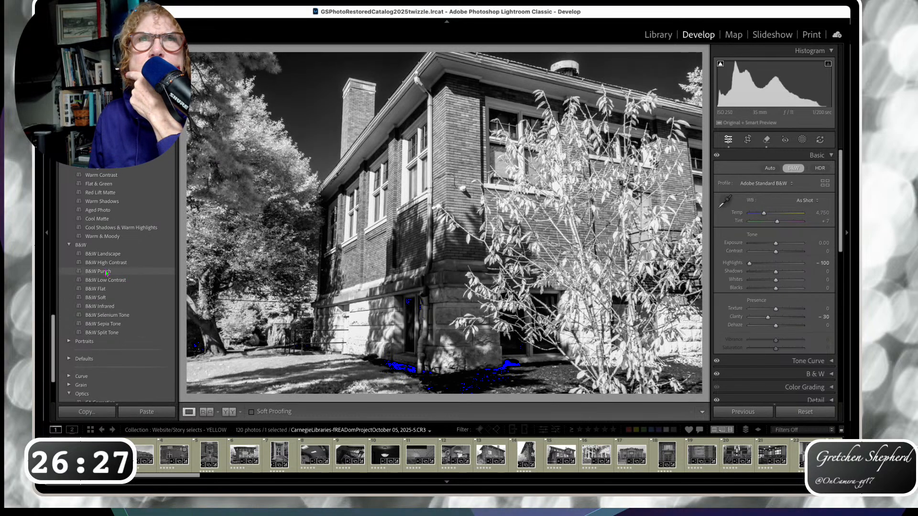
{"action": "left_click", "coordinate": [106, 271]}
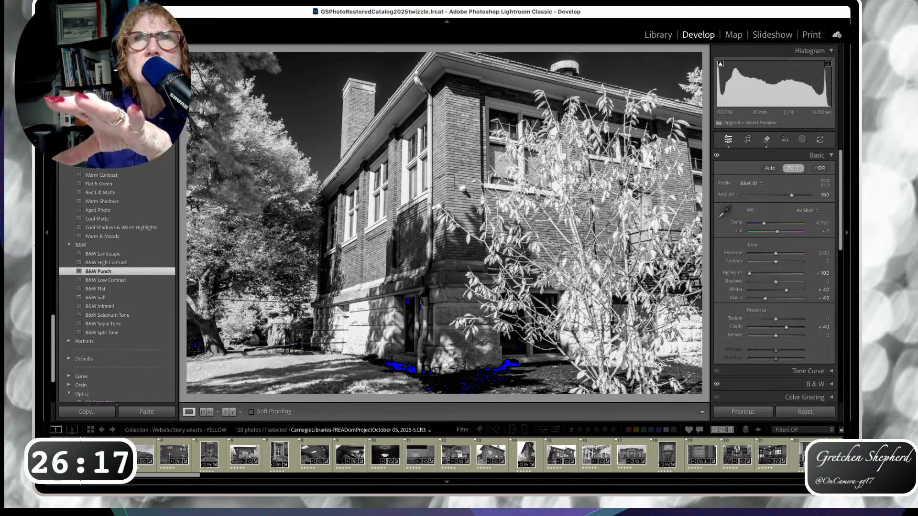
Try to sync the B&W Punch settings from the brick building corner to all photos in the collection
{"action": "key", "text": "ctrl+a"}
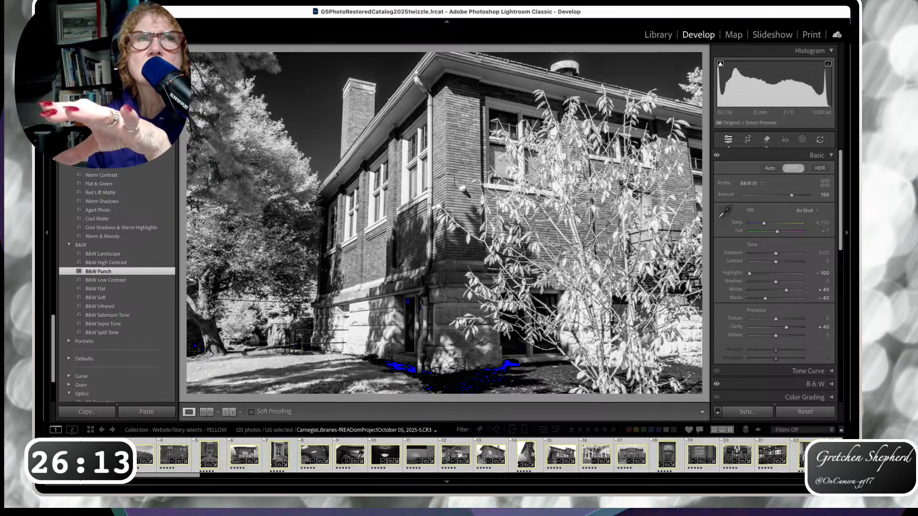
{"action": "left_click", "coordinate": [750, 414]}
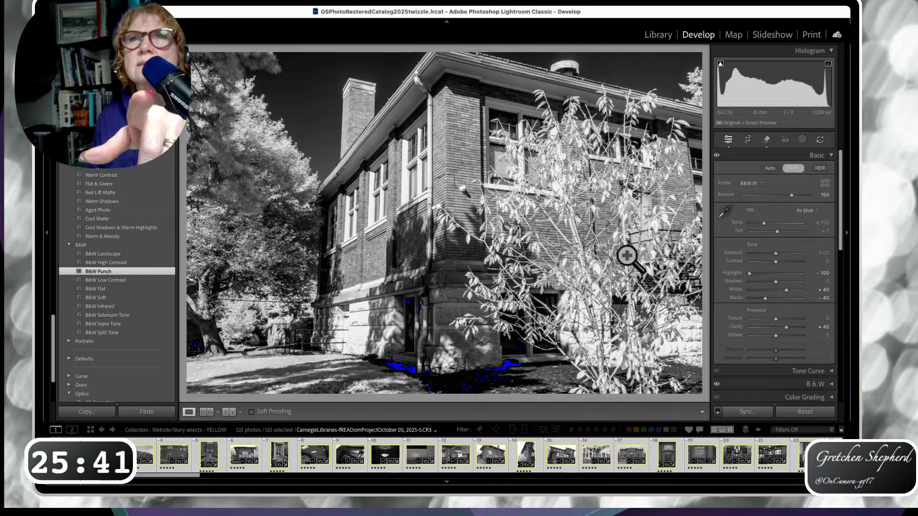
Apply the B&W Punch preset to the gabled brick library photo and the angled brick wall photo following it
{"action": "left_click", "coordinate": [106, 459]}
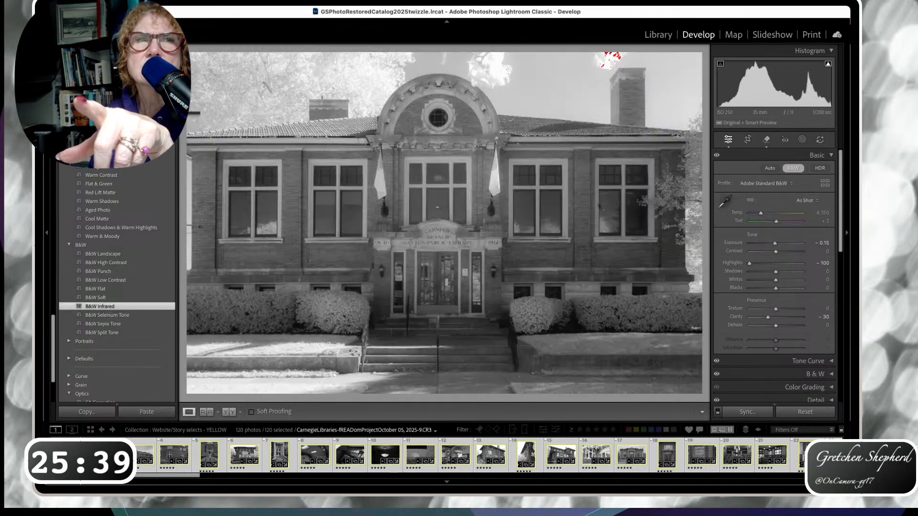
{"action": "left_click", "coordinate": [138, 459]}
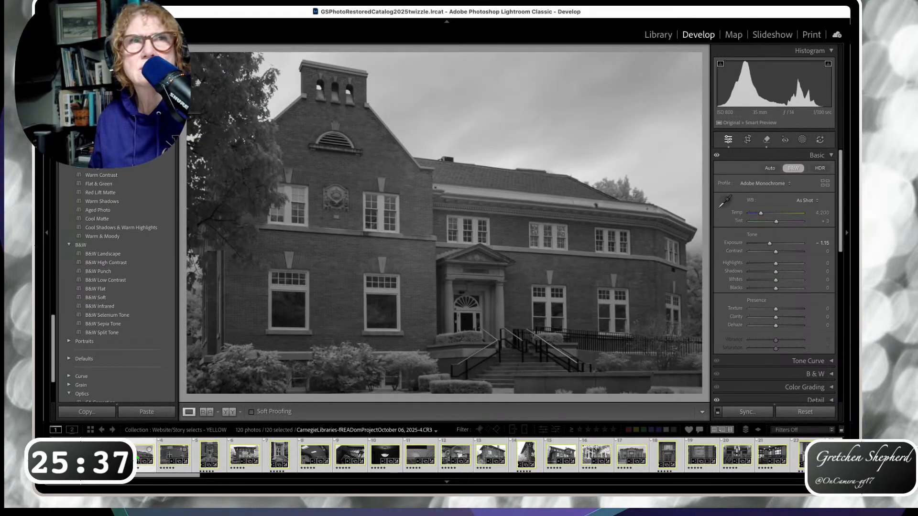
{"action": "left_click", "coordinate": [104, 272]}
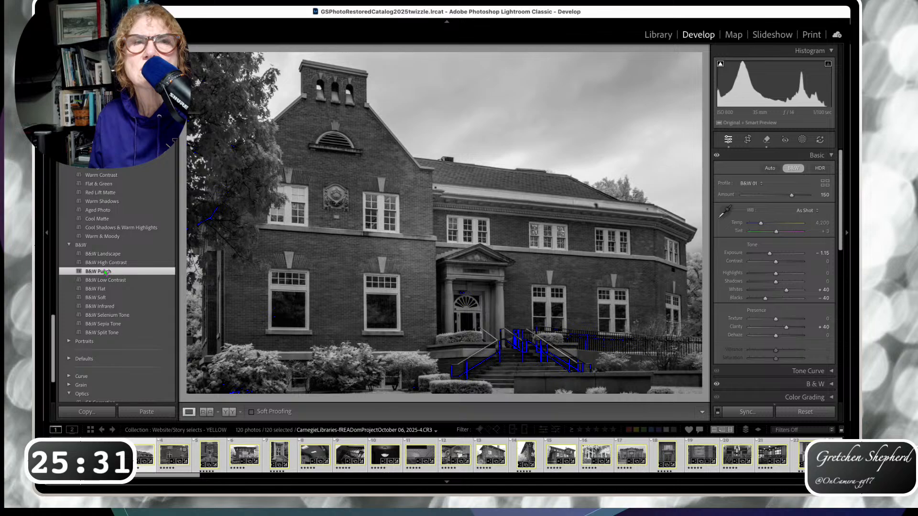
{"action": "left_click", "coordinate": [176, 458]}
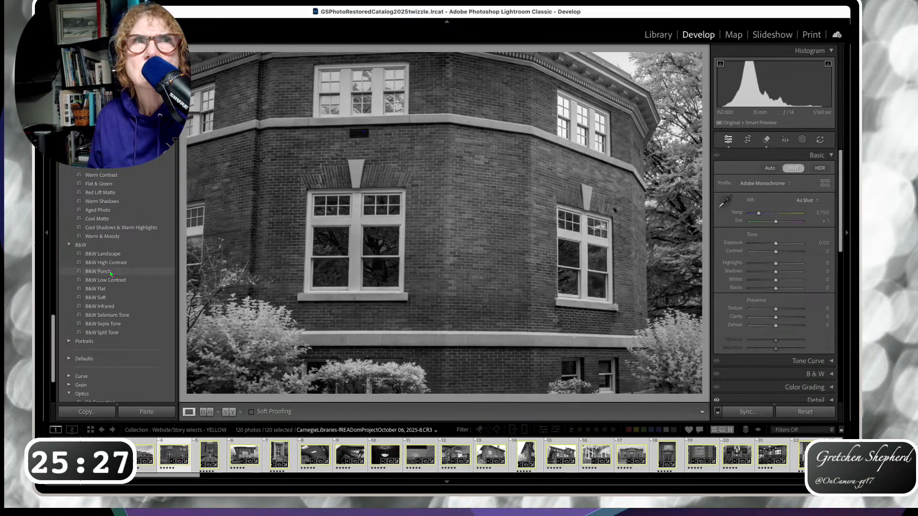
{"action": "left_click", "coordinate": [110, 272]}
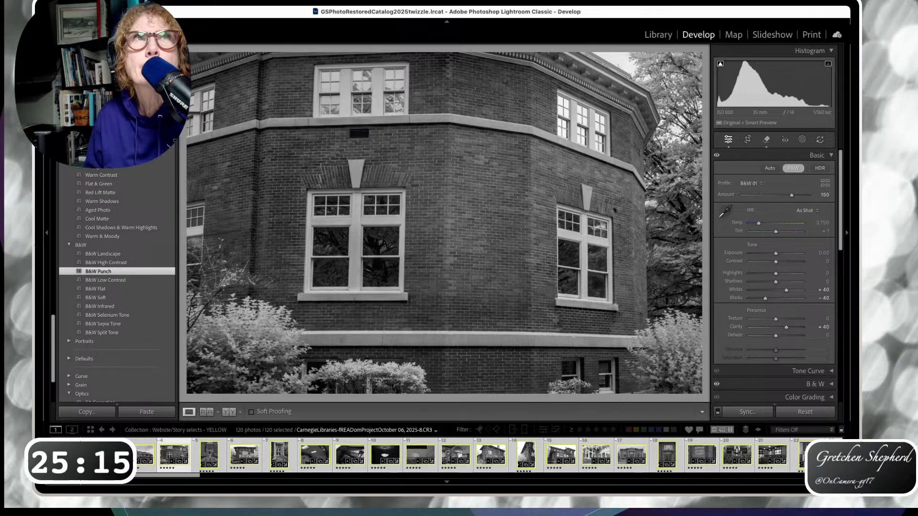
Clear the multi-photo selection and apply B&W Punch individually to the rounded entrance steps photo and the Spades Park Branch photo
{"action": "key", "text": "super+d"}
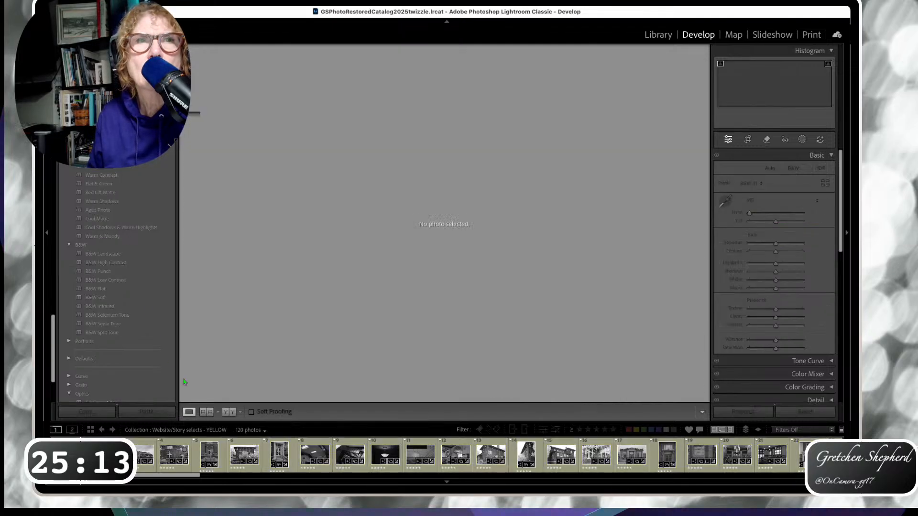
{"action": "left_click", "coordinate": [171, 462]}
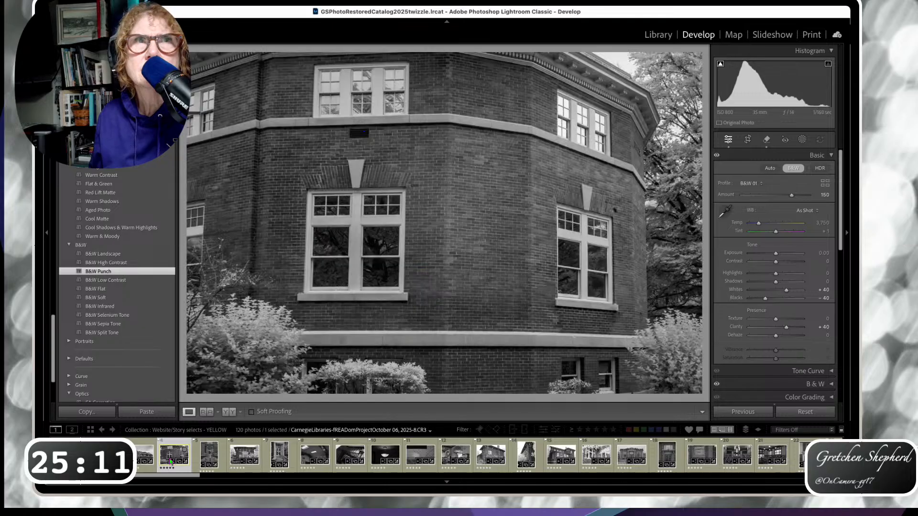
{"action": "left_click", "coordinate": [209, 458]}
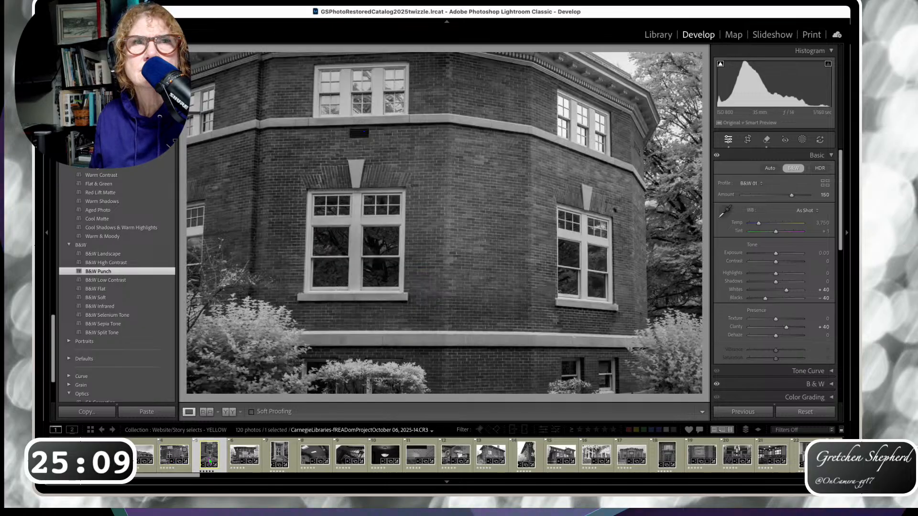
{"action": "left_click", "coordinate": [98, 272]}
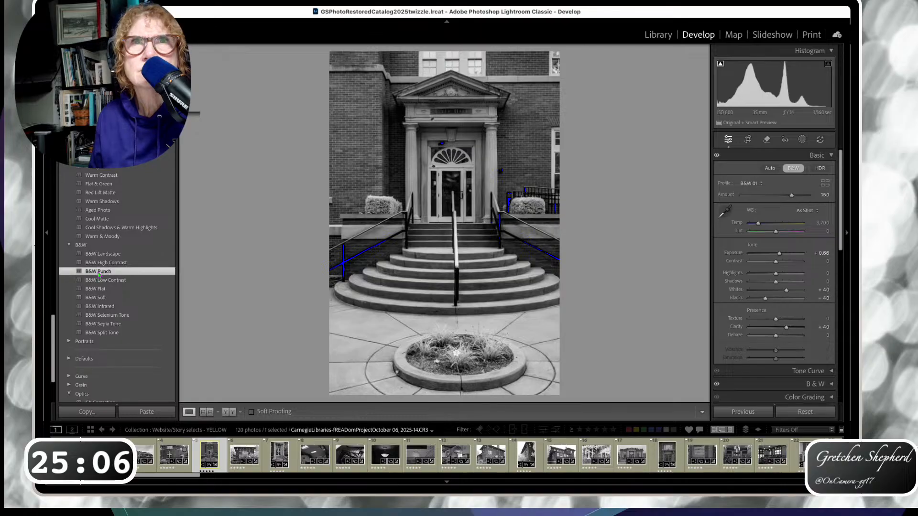
{"action": "left_click", "coordinate": [244, 457]}
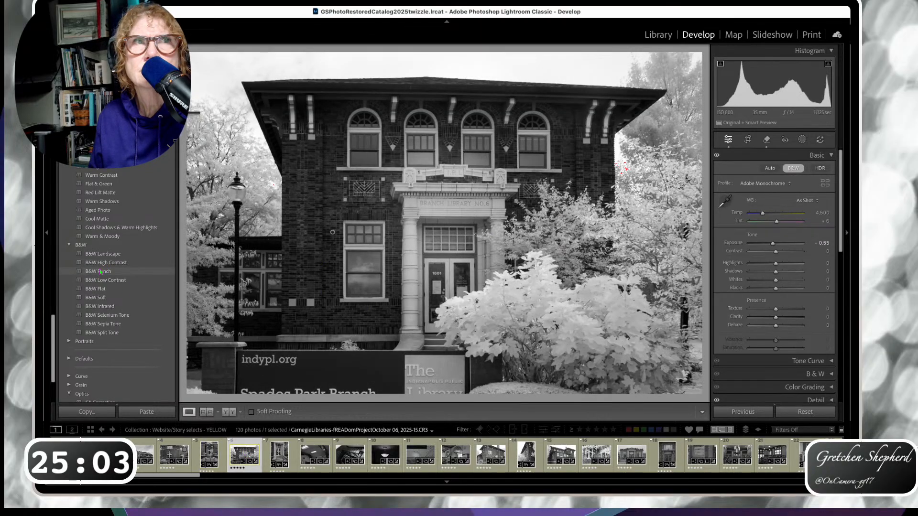
{"action": "left_click", "coordinate": [101, 272]}
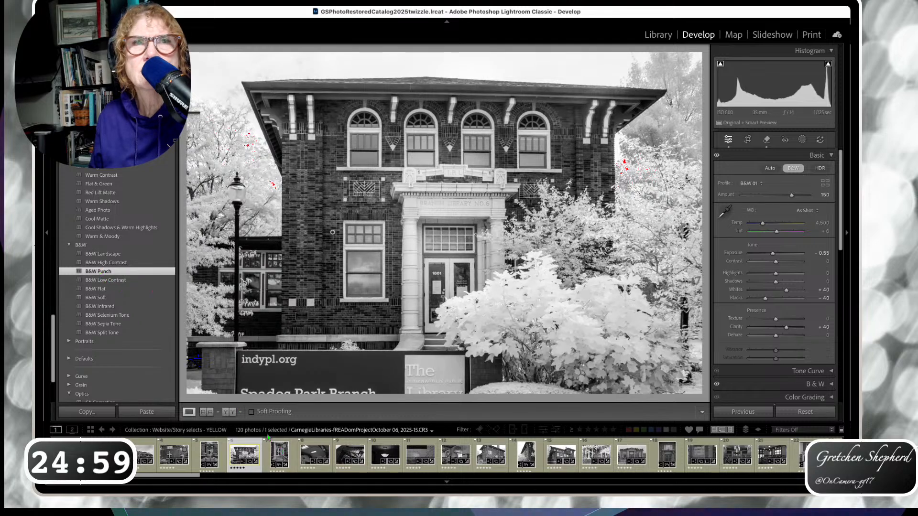
Apply B&W Punch to the next three photos, from the Library No. 6 doorway through the arched ceiling to the interior staircase
{"action": "left_click", "coordinate": [270, 448]}
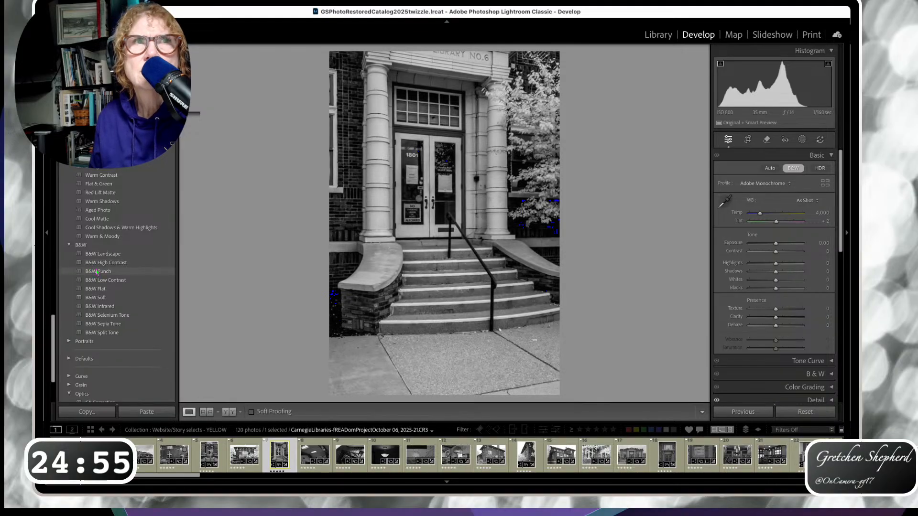
{"action": "key", "text": "Right"}
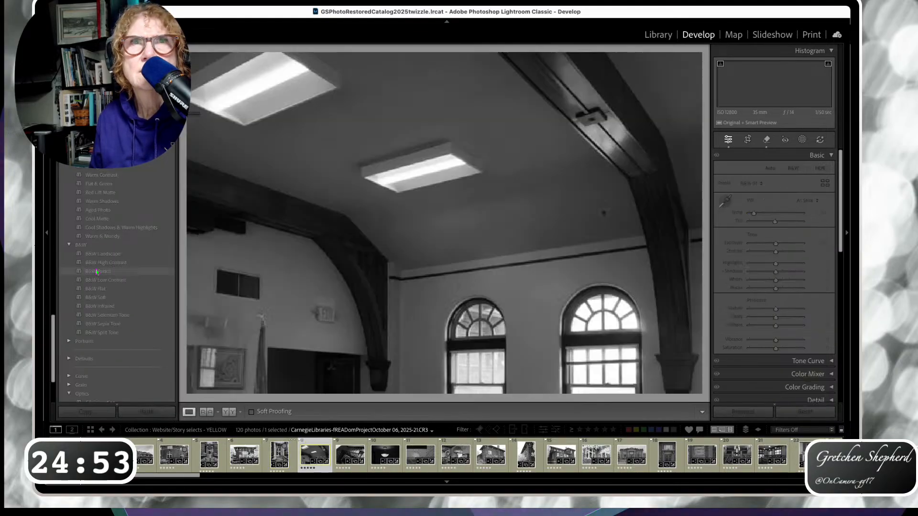
{"action": "left_click", "coordinate": [97, 272]}
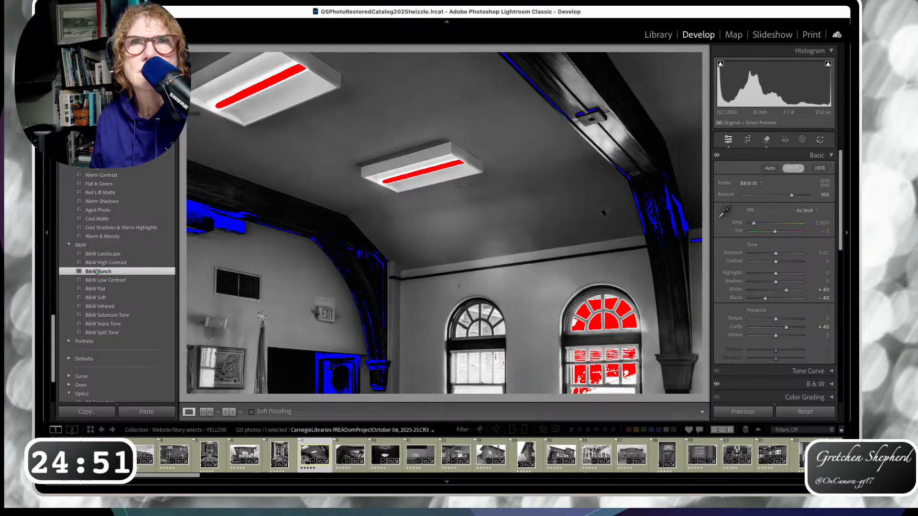
{"action": "key", "text": "Right"}
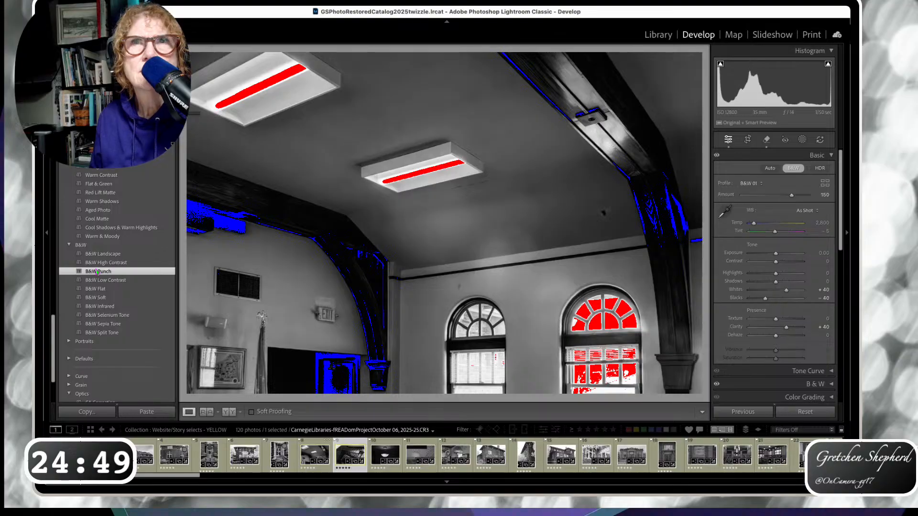
{"action": "left_click", "coordinate": [97, 272]}
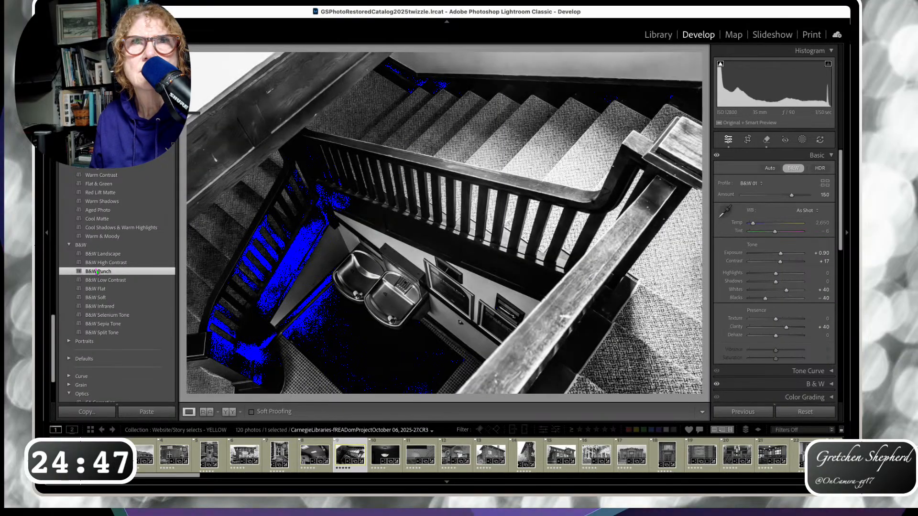
Apply the B&W Punch preset to the next three photos: the hanging bowl lamp, the mosaic tile floor and the arched reading room with the clock
{"action": "key", "text": "Right"}
{"action": "left_click", "coordinate": [97, 272]}
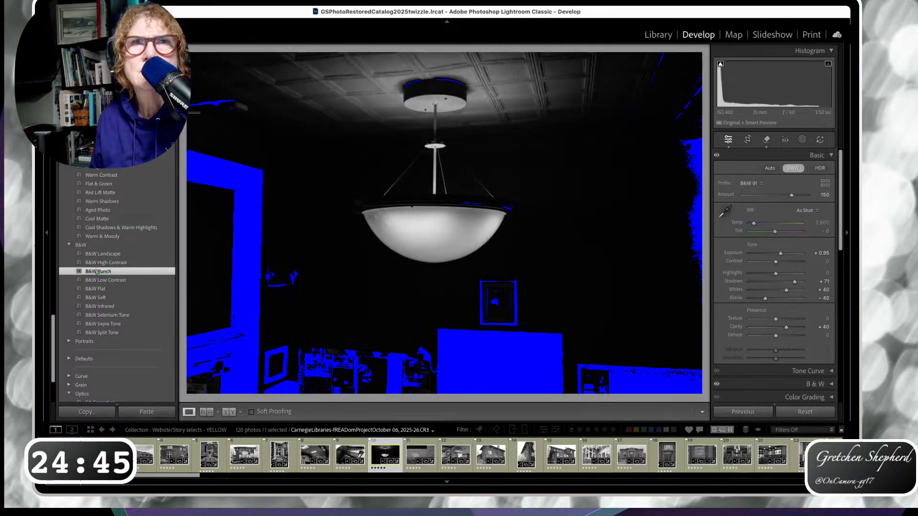
{"action": "key", "text": "Right"}
{"action": "left_click", "coordinate": [97, 271]}
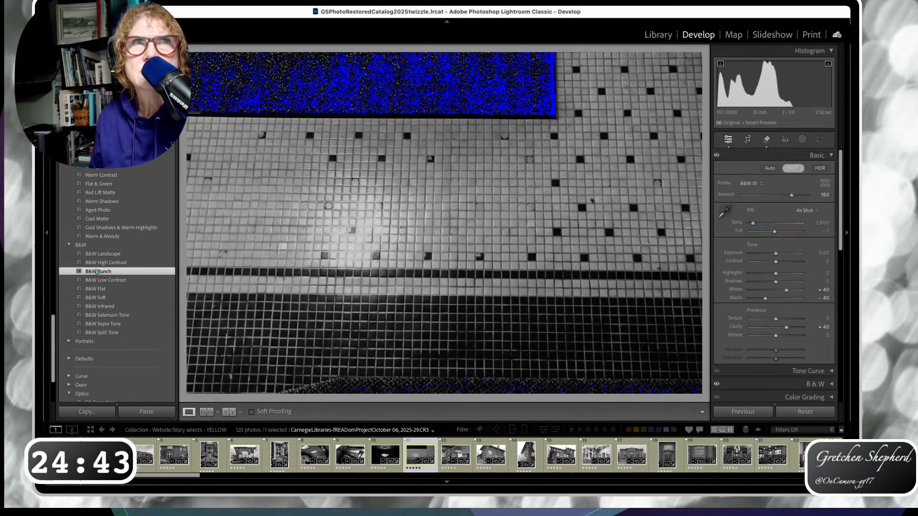
{"action": "key", "text": "Right"}
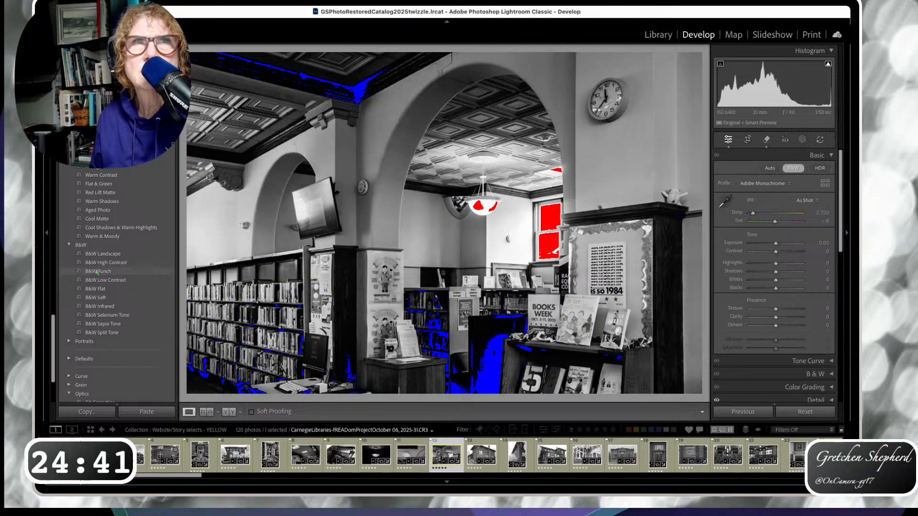
{"action": "left_click", "coordinate": [97, 272]}
Apply B&W Punch to the next three photos, through the upright brick corner shot to the brick library with arched upper windows
{"action": "key", "text": "Right"}
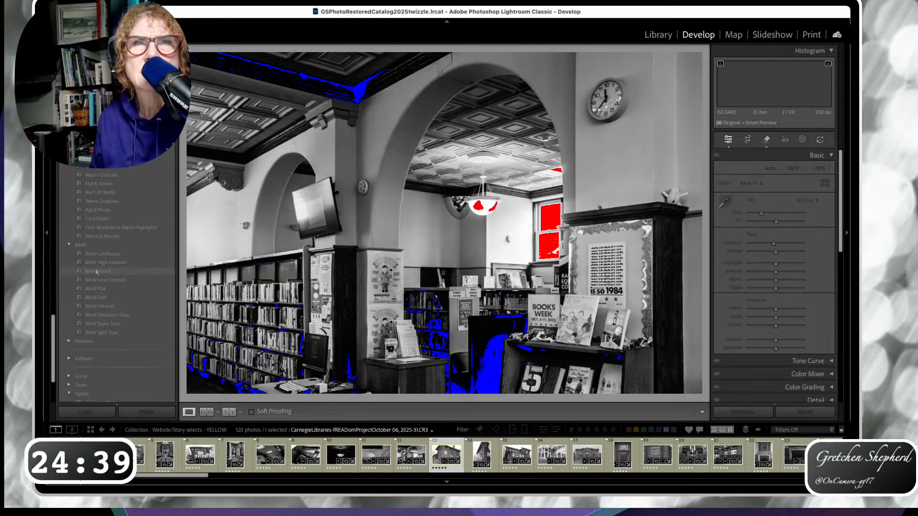
{"action": "left_click", "coordinate": [97, 271]}
{"action": "key", "text": "Right"}
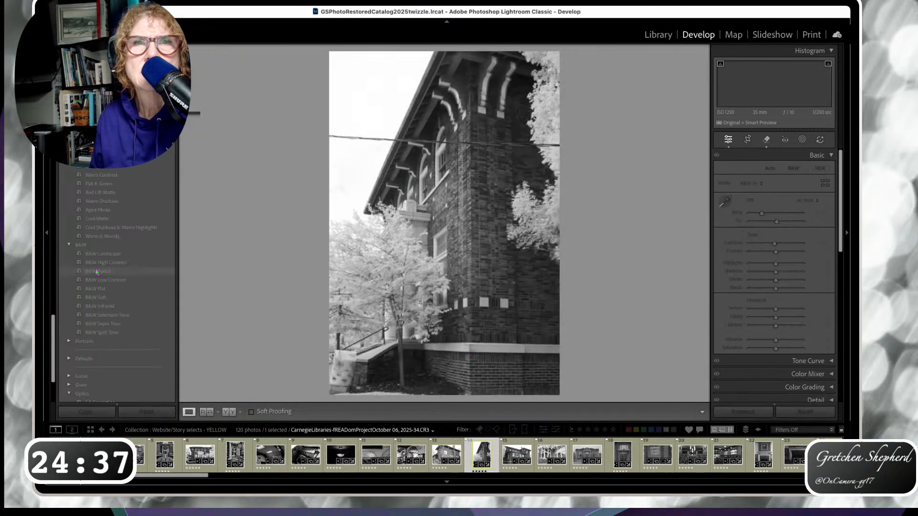
{"action": "left_click", "coordinate": [97, 272]}
{"action": "key", "text": "Right"}
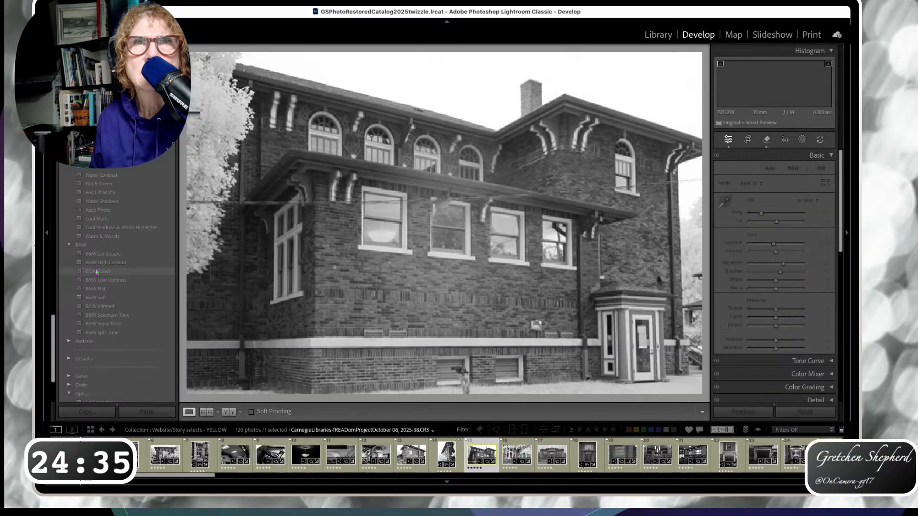
{"action": "left_click", "coordinate": [97, 272]}
Apply B&W Punch to the leaf-framed corner windows, the symmetrical columned library facade and the close-up of its double entrance doors
{"action": "key", "text": "Right"}
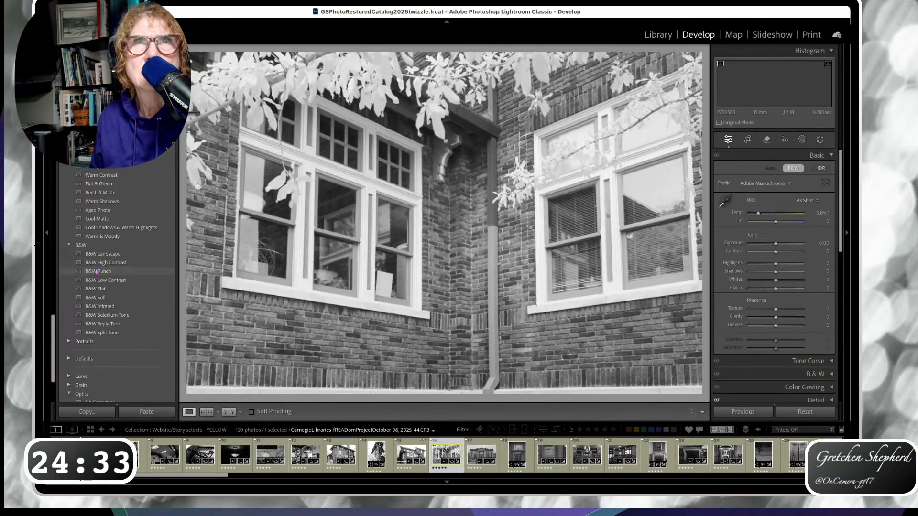
{"action": "left_click", "coordinate": [97, 272]}
{"action": "key", "text": "Right"}
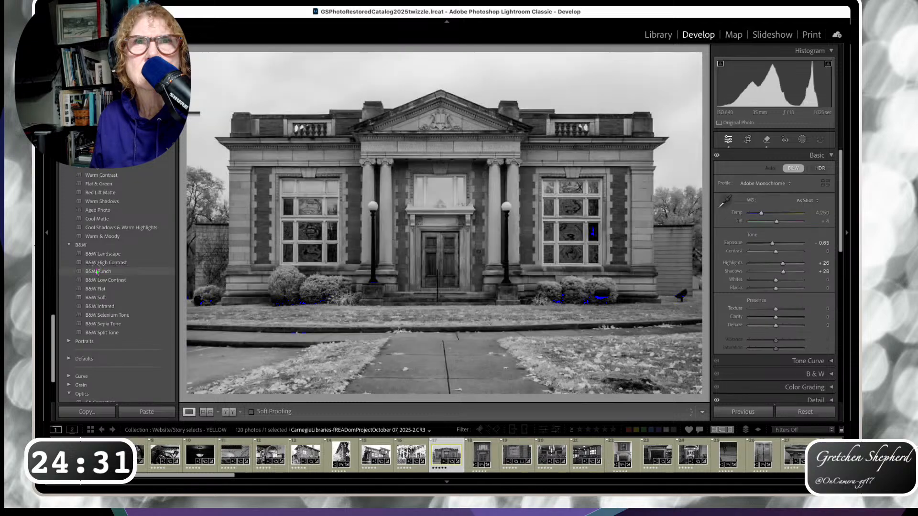
{"action": "left_click", "coordinate": [97, 271]}
{"action": "key", "text": "Right"}
{"action": "left_click", "coordinate": [97, 271]}
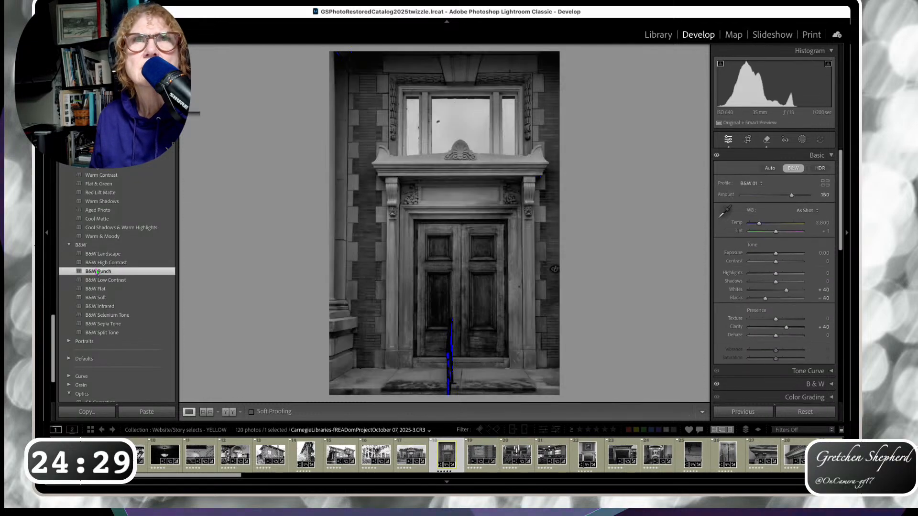
Apply B&W Punch to the stone window wall photo, the photo following it and the lobby with twin staircases
{"action": "key", "text": "Right"}
{"action": "left_click", "coordinate": [97, 271]}
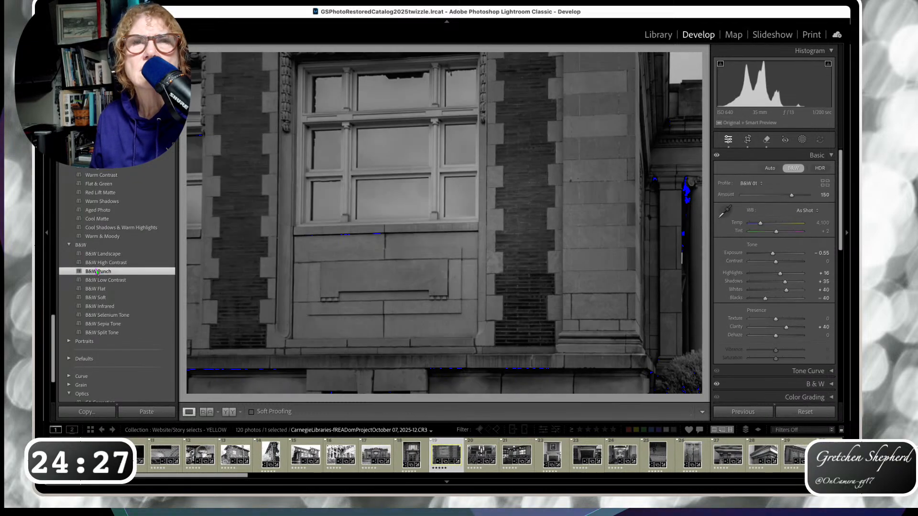
{"action": "key", "text": "Right"}
{"action": "left_click", "coordinate": [97, 271]}
{"action": "key", "text": "Right"}
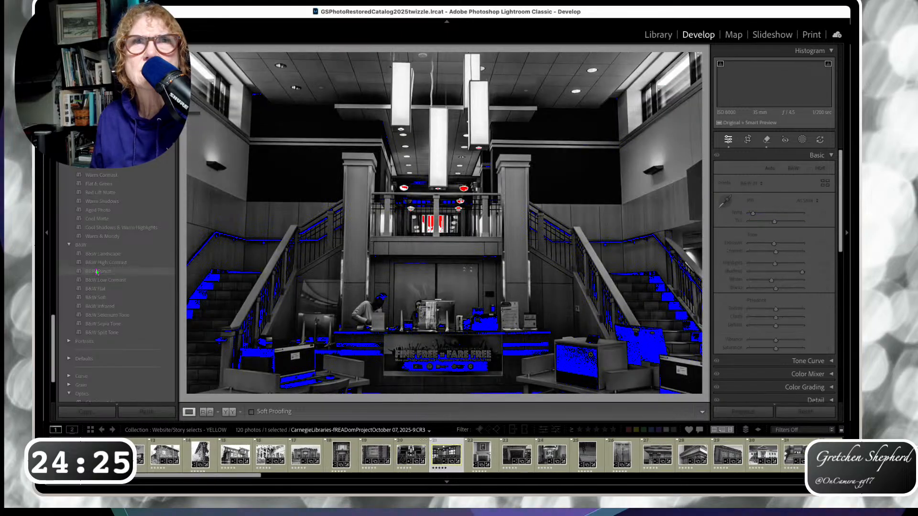
{"action": "left_click", "coordinate": [97, 272]}
Apply B&W Punch to the photo after the lobby, the wooden fireplace between bookshelves and the columned hall with display cases
{"action": "key", "text": "Right"}
{"action": "left_click", "coordinate": [97, 272]}
{"action": "key", "text": "Right"}
{"action": "left_click", "coordinate": [98, 272]}
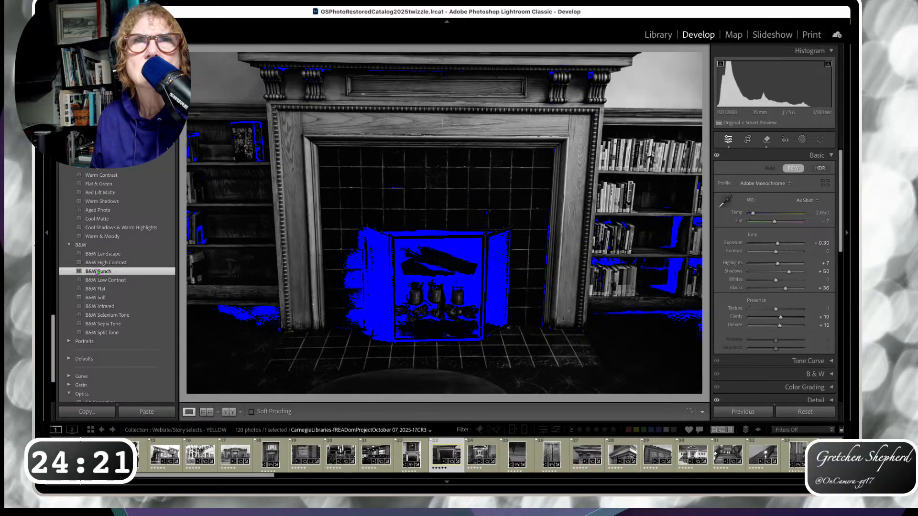
{"action": "key", "text": "Right"}
{"action": "left_click", "coordinate": [97, 272]}
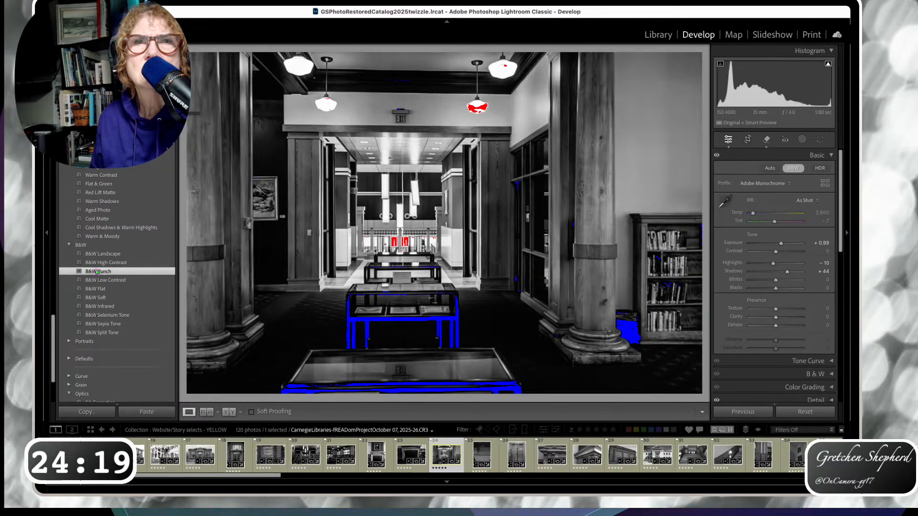
Apply B&W Punch to the tiled entry floor, the wooden double doors with railing, the carved mantel brackets and the mantel corner close-up
{"action": "key", "text": "Right"}
{"action": "left_click", "coordinate": [97, 271]}
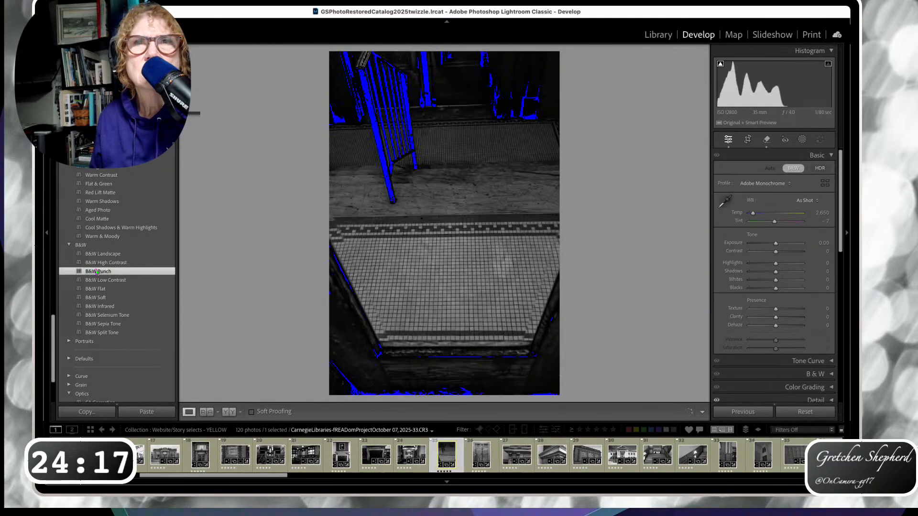
{"action": "key", "text": "Right"}
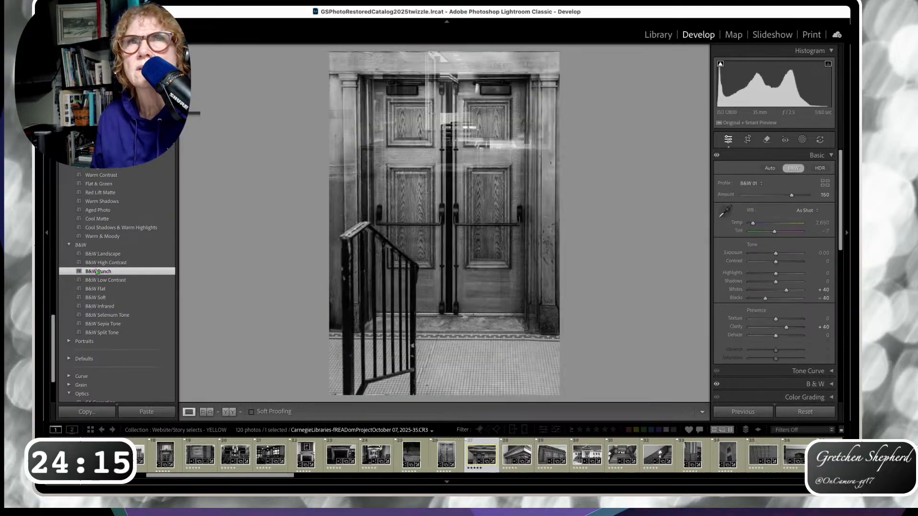
{"action": "key", "text": "Right"}
{"action": "left_click", "coordinate": [97, 272]}
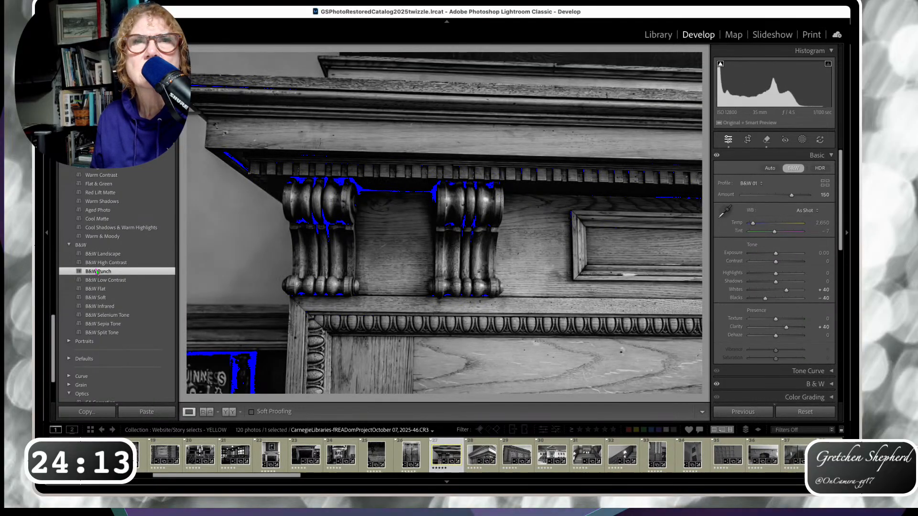
{"action": "key", "text": "Right"}
{"action": "left_click", "coordinate": [97, 271]}
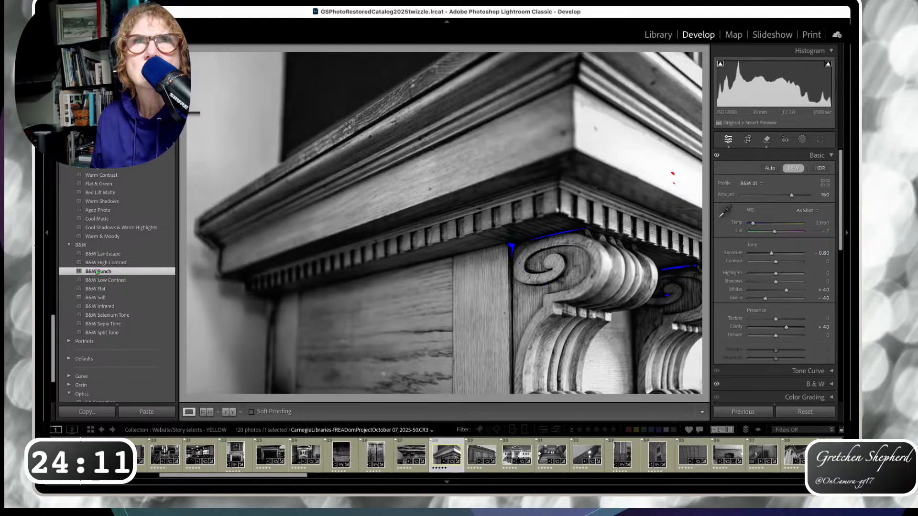
Apply B&W Punch to the photo after the mantel corner, the Moline Public Library facade and the wide staircase leading up to the piano
{"action": "key", "text": "Right"}
{"action": "left_click", "coordinate": [97, 272]}
{"action": "key", "text": "Right"}
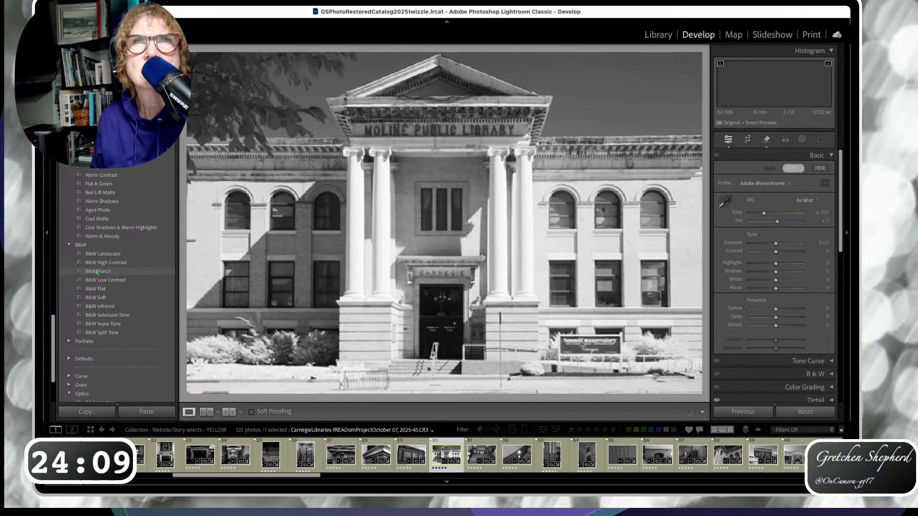
{"action": "left_click", "coordinate": [97, 272]}
{"action": "key", "text": "Right"}
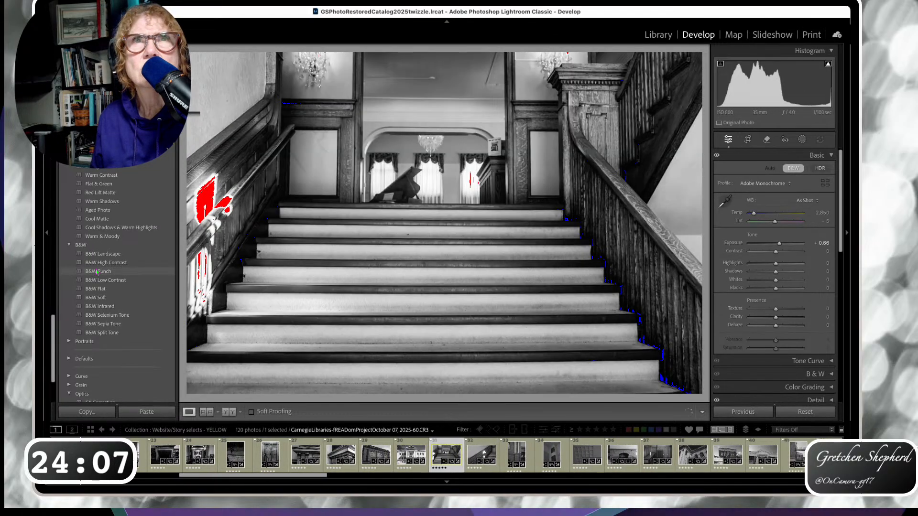
{"action": "left_click", "coordinate": [97, 272]}
Apply B&W Punch to the paneled stair rail, the brick chimney beside the bookcase and the tall wall with two dark panels above a curtain
{"action": "key", "text": "Right"}
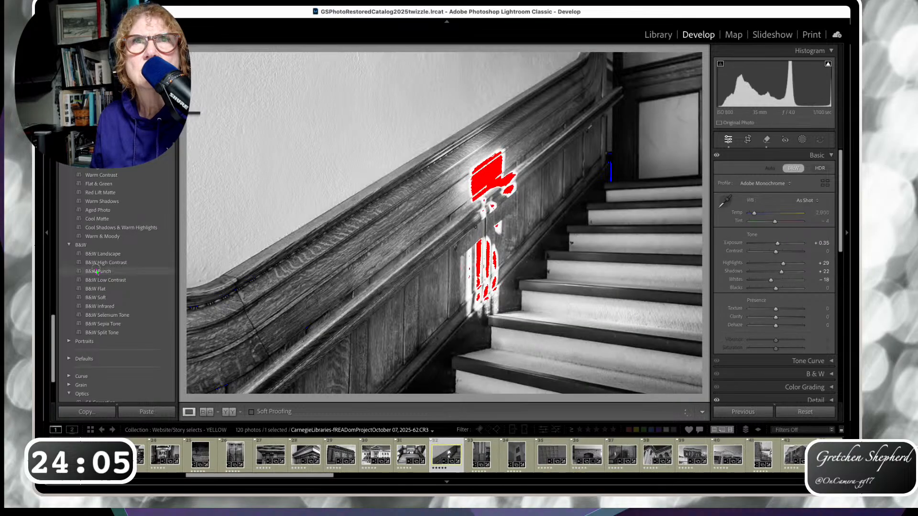
{"action": "left_click", "coordinate": [97, 271]}
{"action": "key", "text": "Right"}
{"action": "left_click", "coordinate": [98, 271]}
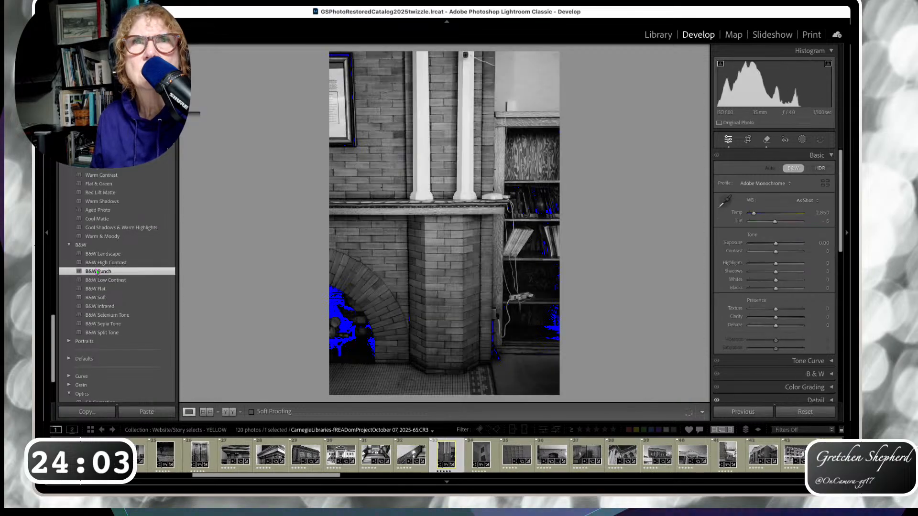
{"action": "key", "text": "Right"}
{"action": "left_click", "coordinate": [97, 272]}
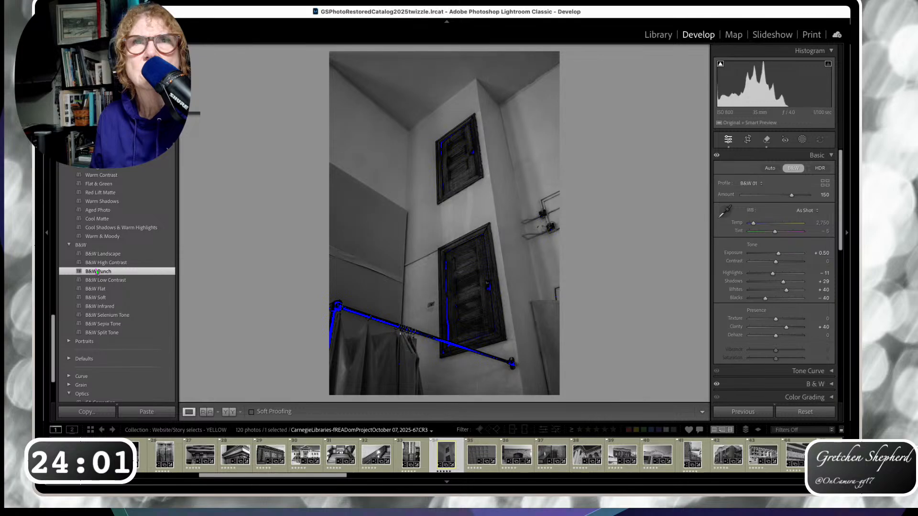
Apply B&W Punch to the photos from the square-coffered grid through the arched brick fireplace to the upward view of columns and arched windows
{"action": "key", "text": "Right"}
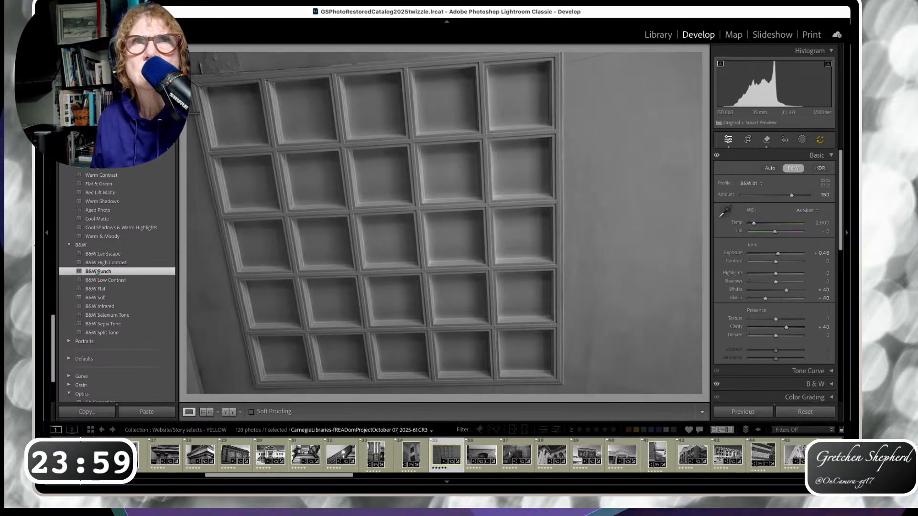
{"action": "left_click", "coordinate": [97, 272]}
{"action": "key", "text": "Right"}
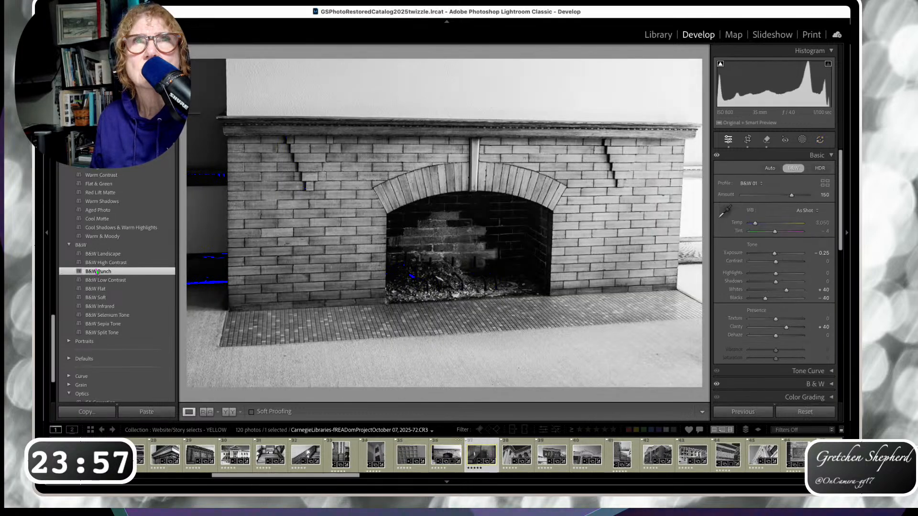
{"action": "left_click", "coordinate": [97, 272]}
{"action": "key", "text": "Right"}
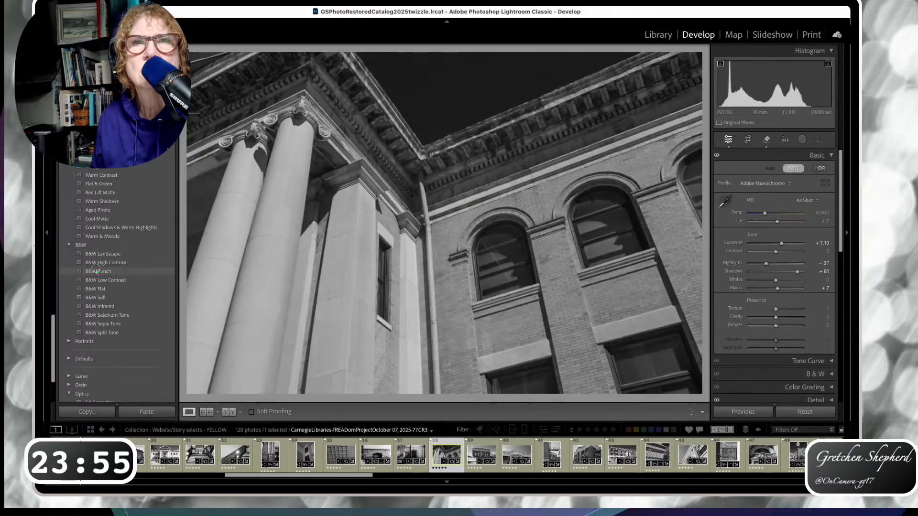
{"action": "left_click", "coordinate": [97, 272]}
Apply B&W Punch to the photos from the Free Public Library street facade through the outdoor metal stairs to the library's brick corner
{"action": "key", "text": "Right"}
{"action": "key", "text": "Right"}
{"action": "left_click", "coordinate": [97, 272]}
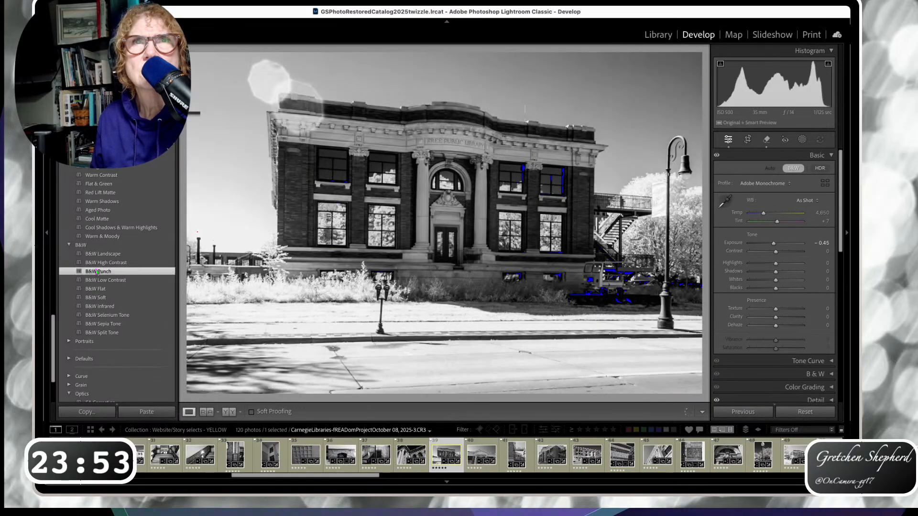
{"action": "key", "text": "Right"}
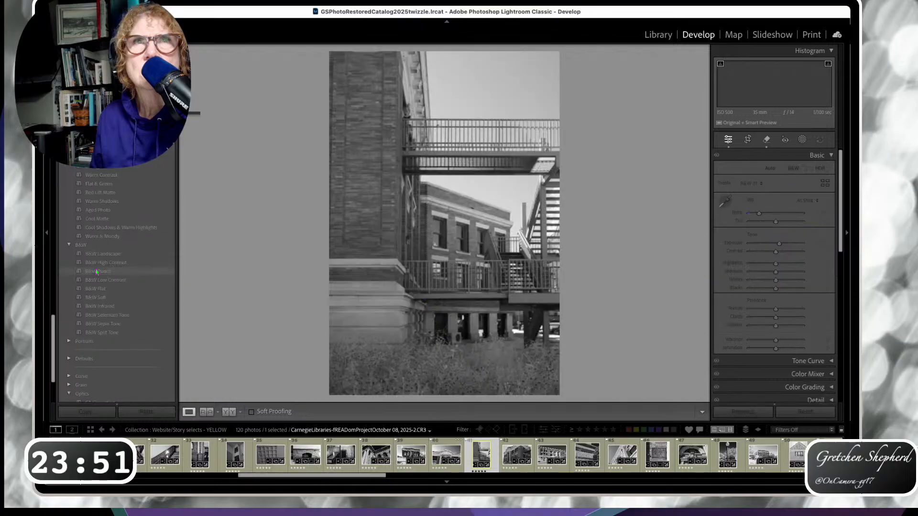
{"action": "left_click", "coordinate": [97, 271]}
{"action": "key", "text": "Right"}
{"action": "left_click", "coordinate": [97, 271]}
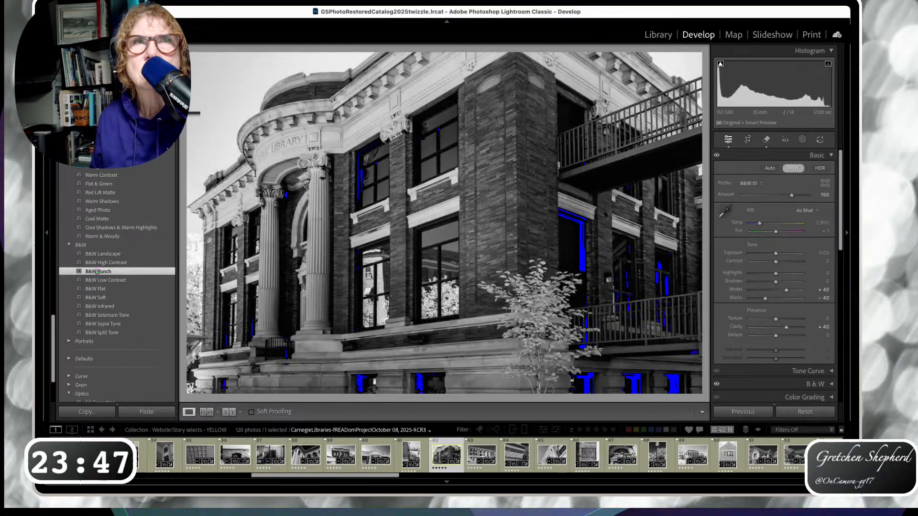
Apply B&W Punch to the long library facade with the parked SUV, the photo following it and the tilted view of fluted columns
{"action": "key", "text": "Right"}
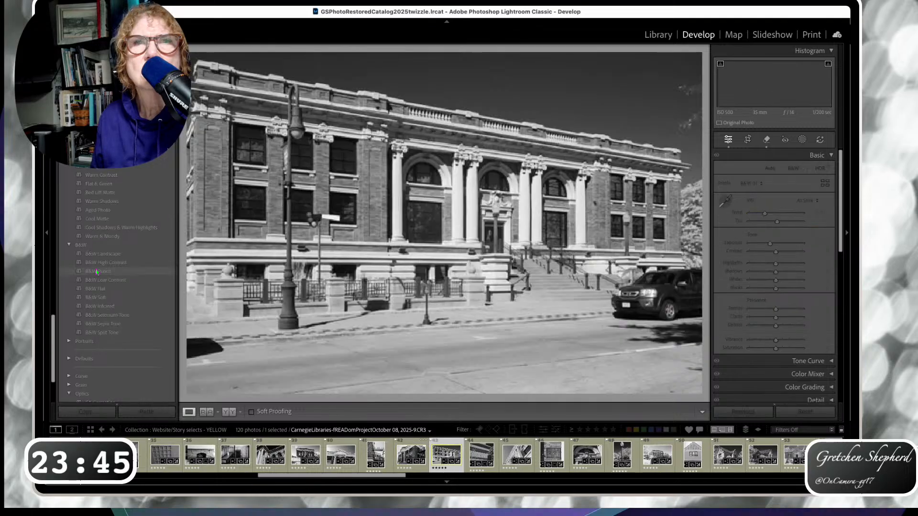
{"action": "left_click", "coordinate": [97, 272]}
{"action": "key", "text": "Right"}
{"action": "left_click", "coordinate": [97, 272]}
{"action": "key", "text": "Right"}
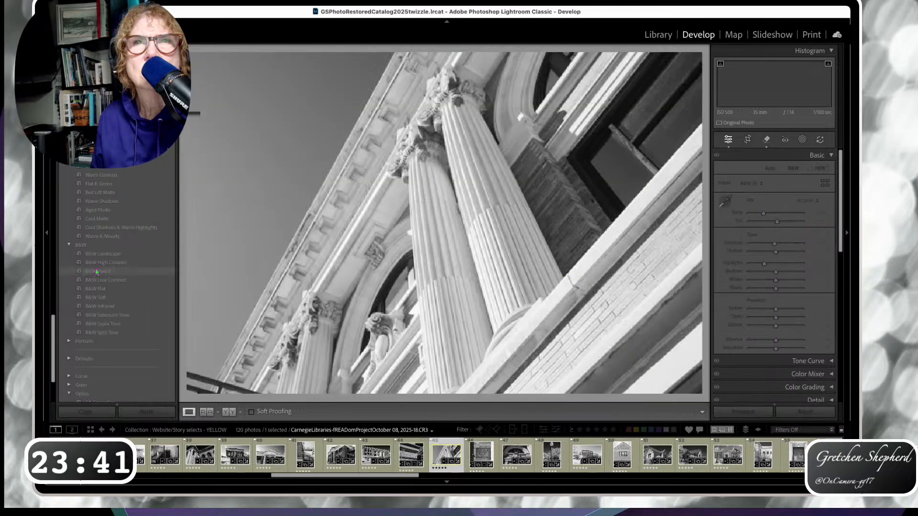
{"action": "left_click", "coordinate": [97, 272]}
Apply B&W Punch to the Council Bluffs National Register plaque, the arched window with carved ornament and the upright photo following them
{"action": "key", "text": "Right"}
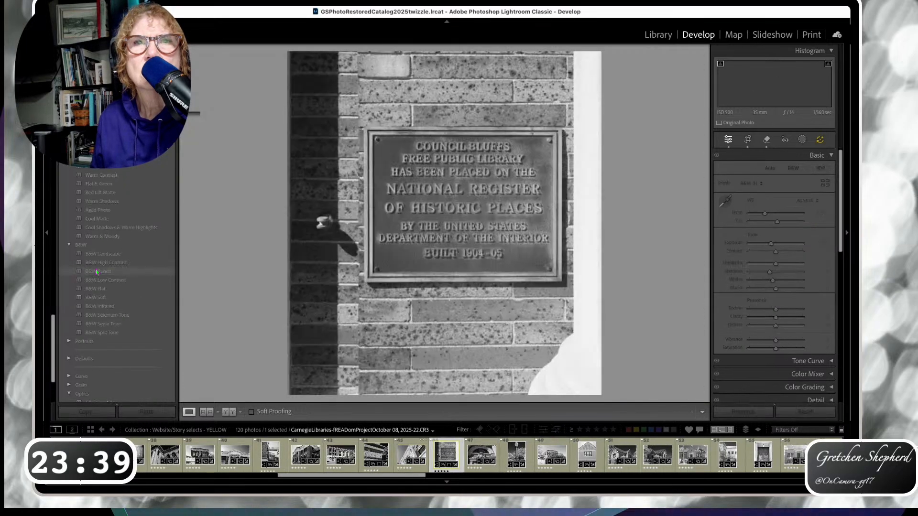
{"action": "left_click", "coordinate": [97, 272]}
{"action": "key", "text": "Right"}
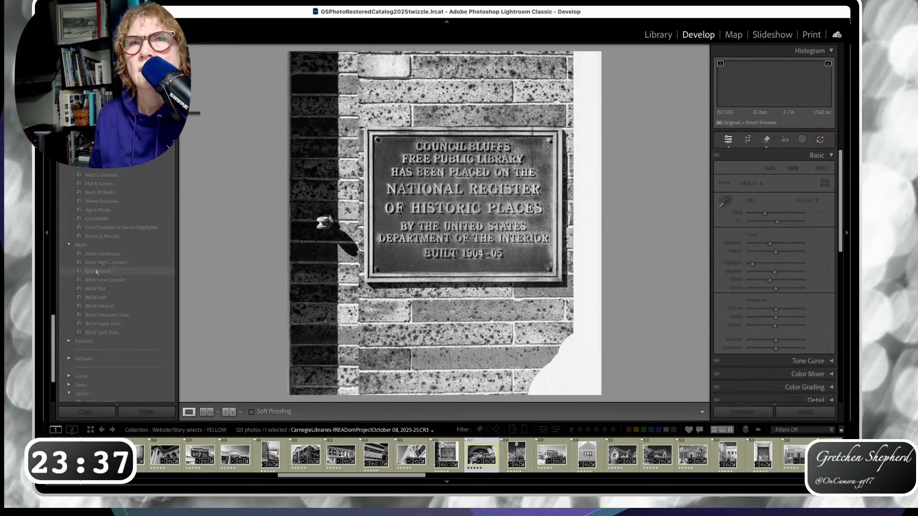
{"action": "left_click", "coordinate": [97, 272]}
{"action": "key", "text": "Right"}
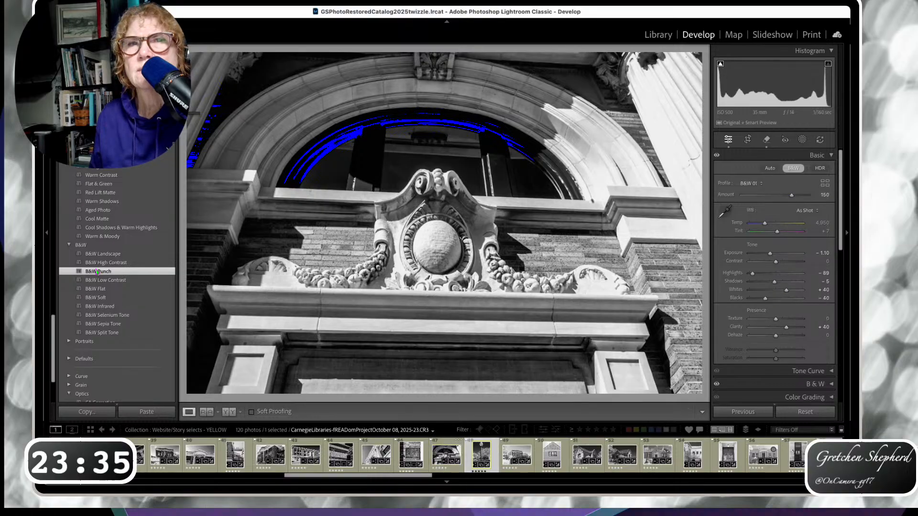
{"action": "left_click", "coordinate": [97, 271]}
Apply B&W Punch to the library street view with the bench in front, and bring up the gabled brick facade photo
{"action": "key", "text": "Right"}
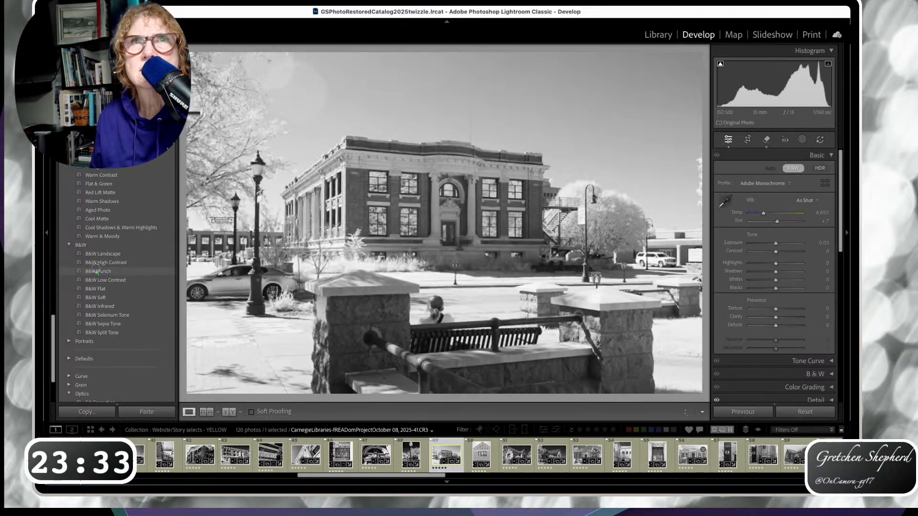
{"action": "left_click", "coordinate": [97, 271]}
{"action": "key", "text": "Right"}
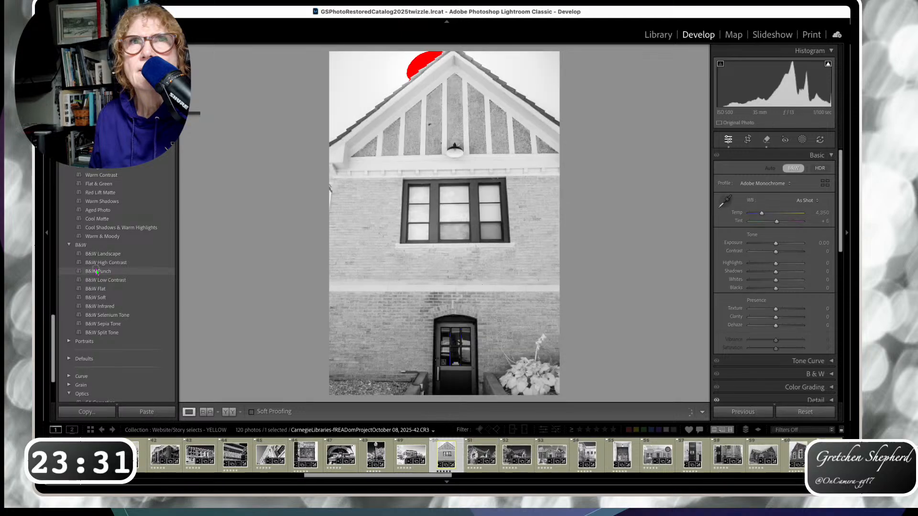
Apply B&W Punch to the gabled brick facade, the building corner with rounded bushes and the angled library view with the flagpole
{"action": "left_click", "coordinate": [98, 271]}
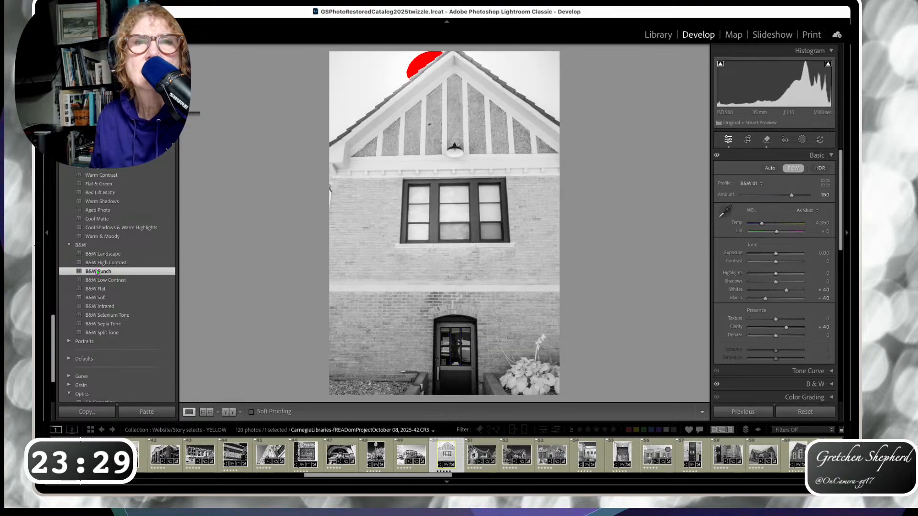
{"action": "key", "text": "Right"}
{"action": "left_click", "coordinate": [97, 272]}
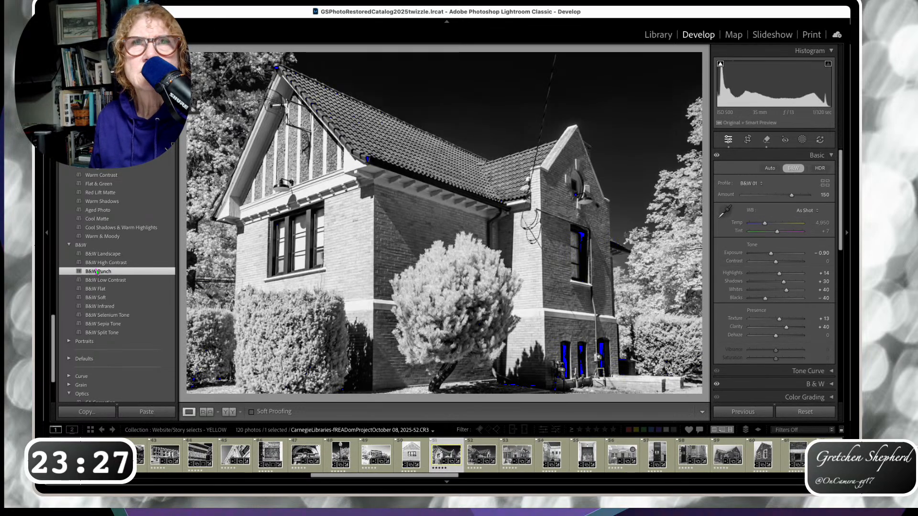
{"action": "key", "text": "Right"}
{"action": "left_click", "coordinate": [97, 272]}
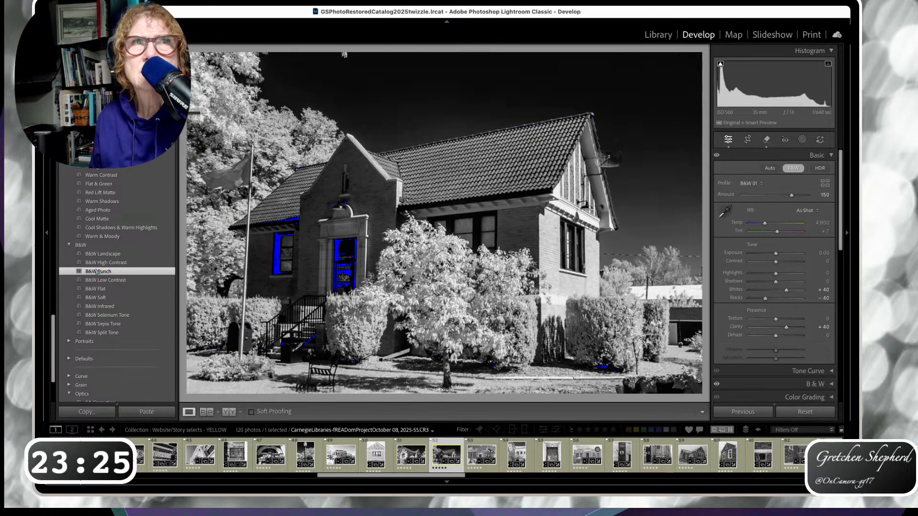
Apply B&W Punch to the frontal facade with two flagpoles, the upright view of the brick wing and the double doors with ornate ironwork
{"action": "key", "text": "Right"}
{"action": "left_click", "coordinate": [97, 272]}
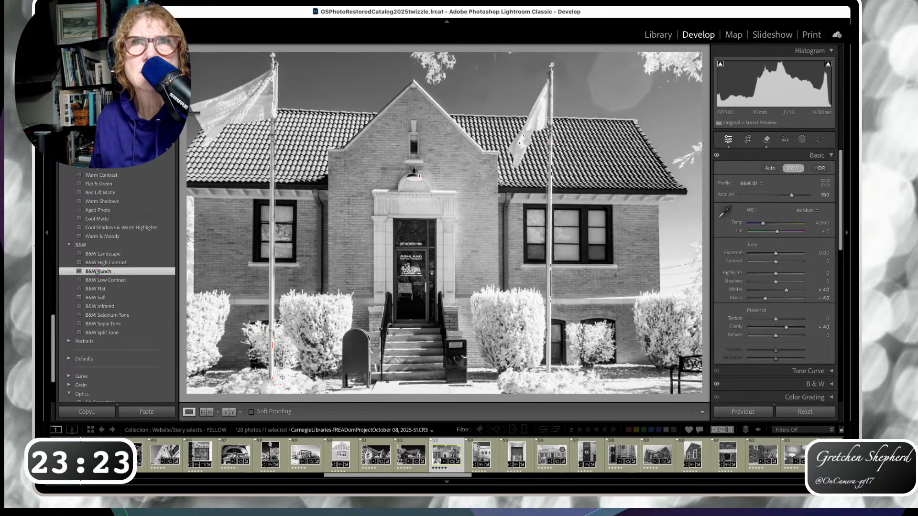
{"action": "key", "text": "Right"}
{"action": "left_click", "coordinate": [97, 271]}
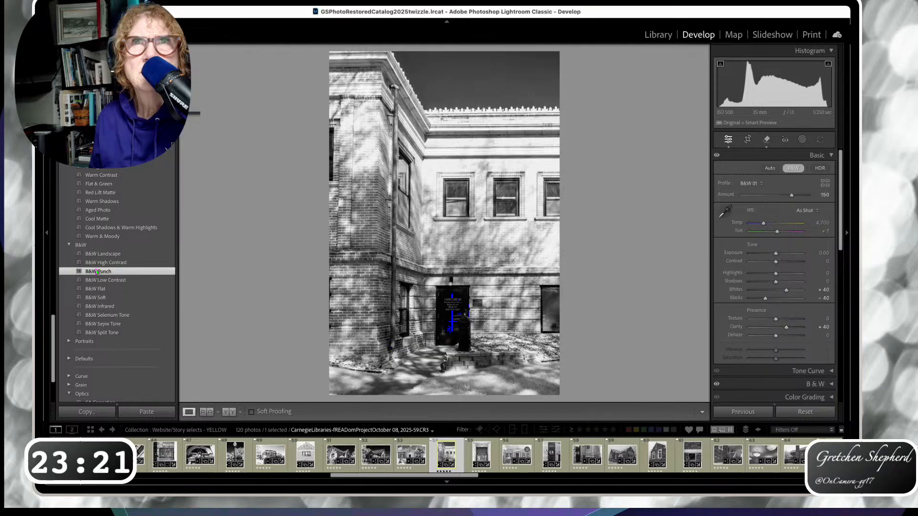
{"action": "key", "text": "Right"}
{"action": "left_click", "coordinate": [97, 272]}
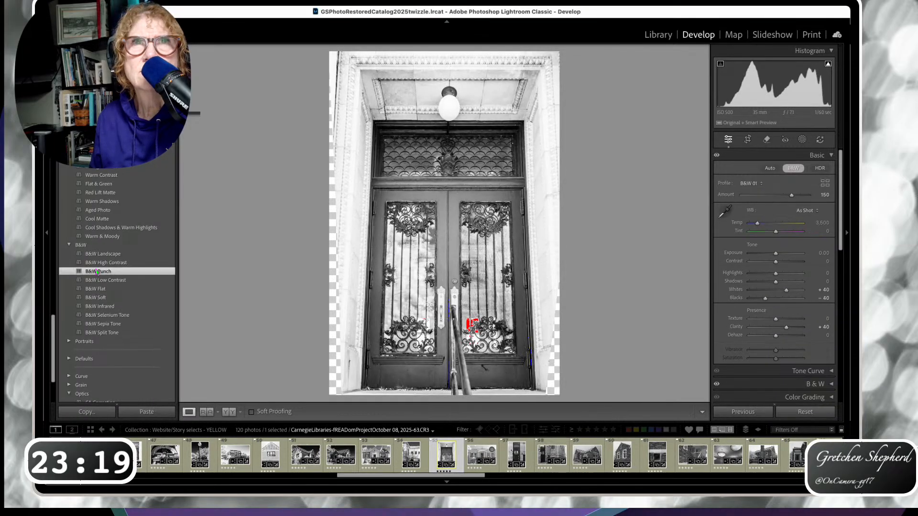
Apply B&W Punch to the columned library facade with globe street lamps and the black paneled door
{"action": "key", "text": "Right"}
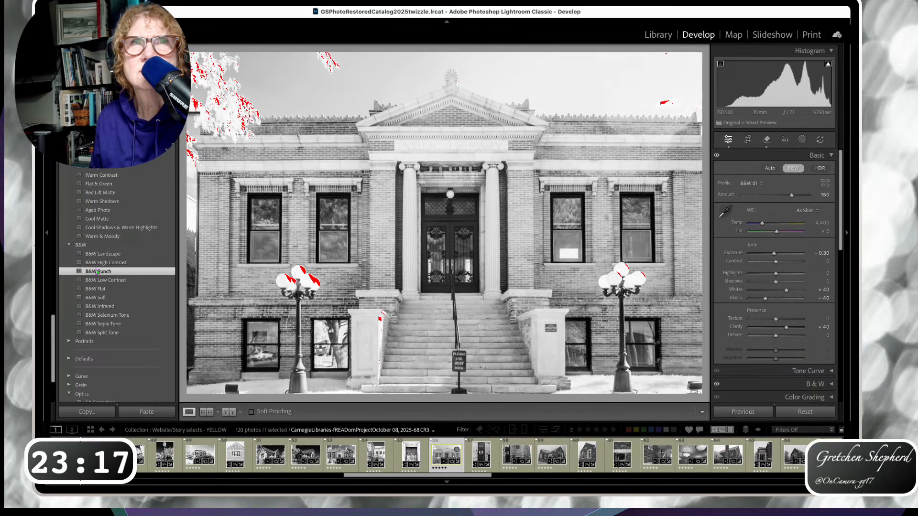
{"action": "left_click", "coordinate": [97, 272]}
{"action": "key", "text": "Right"}
{"action": "left_click", "coordinate": [97, 271]}
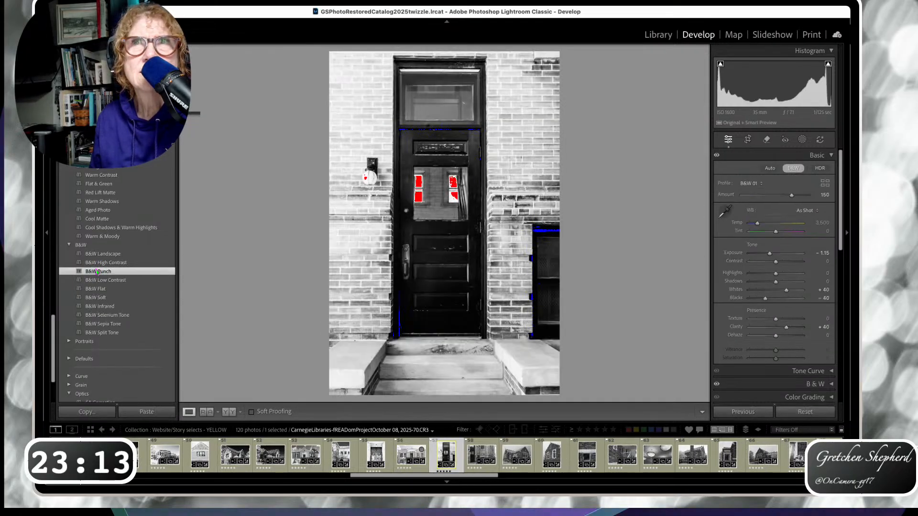
Apply B&W Punch to the photos from the one after the black door through the indoor staircase beside the brick wall
{"action": "key", "text": "Right"}
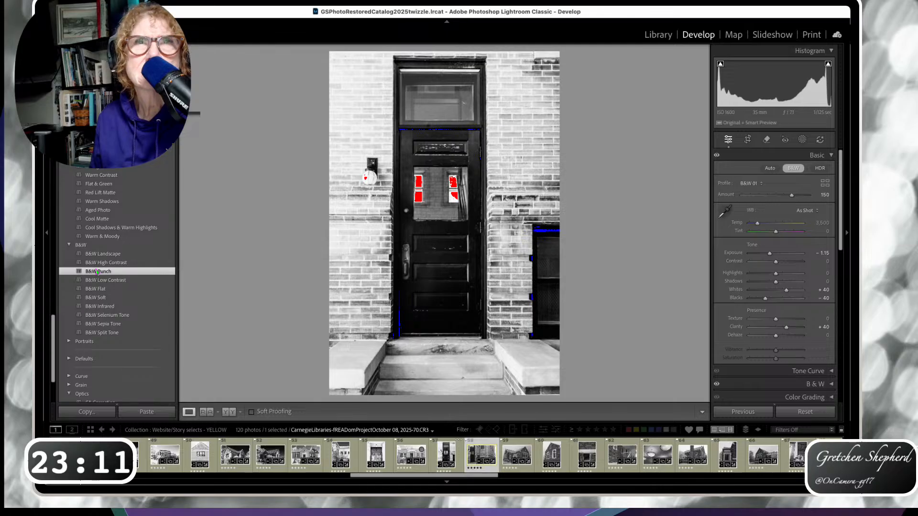
{"action": "key", "text": "Right"}
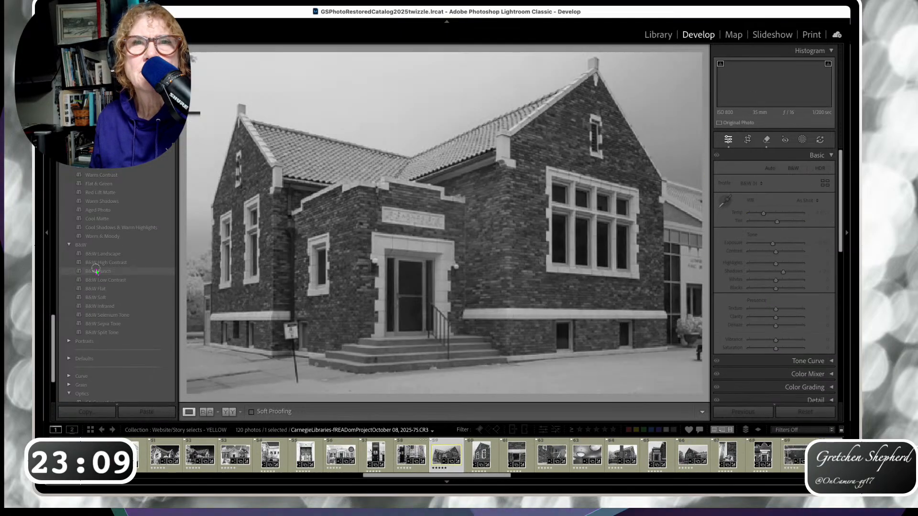
{"action": "key", "text": "Right"}
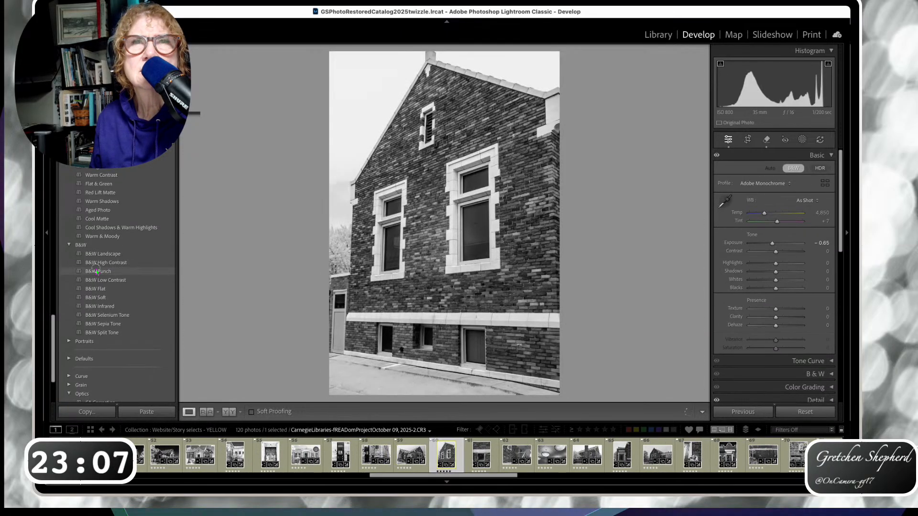
{"action": "key", "text": "Right"}
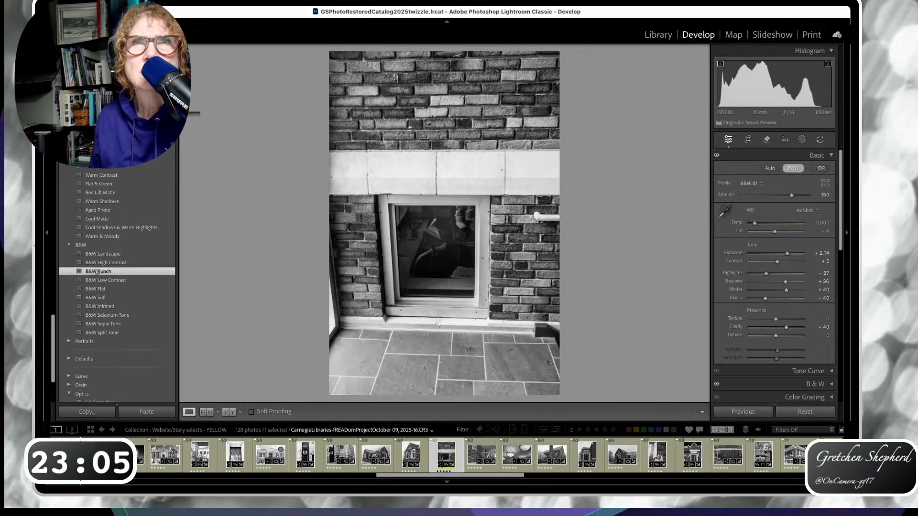
{"action": "key", "text": "Right"}
{"action": "left_click", "coordinate": [97, 271]}
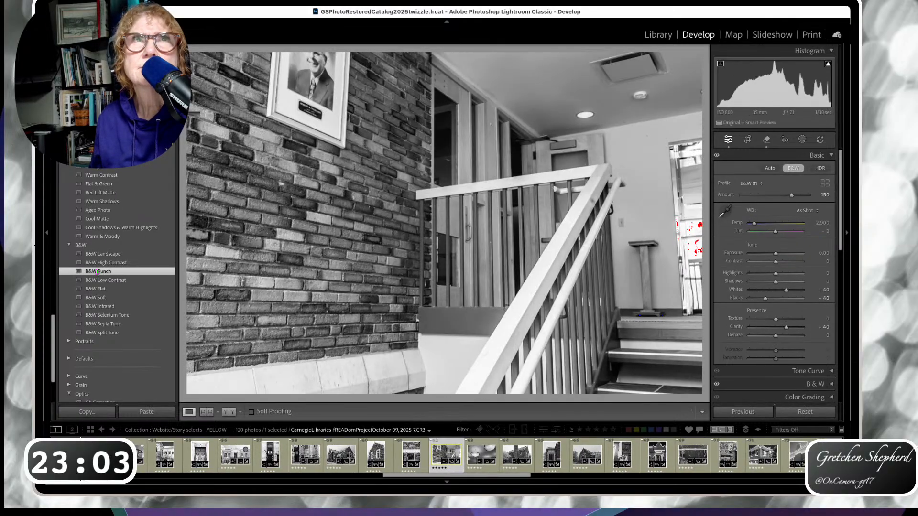
Apply B&W Punch to the photos after the indoor staircase through the angled Gothenburg Public Library view, including the brick chimney and the Carnegie entrance
{"action": "key", "text": "Right"}
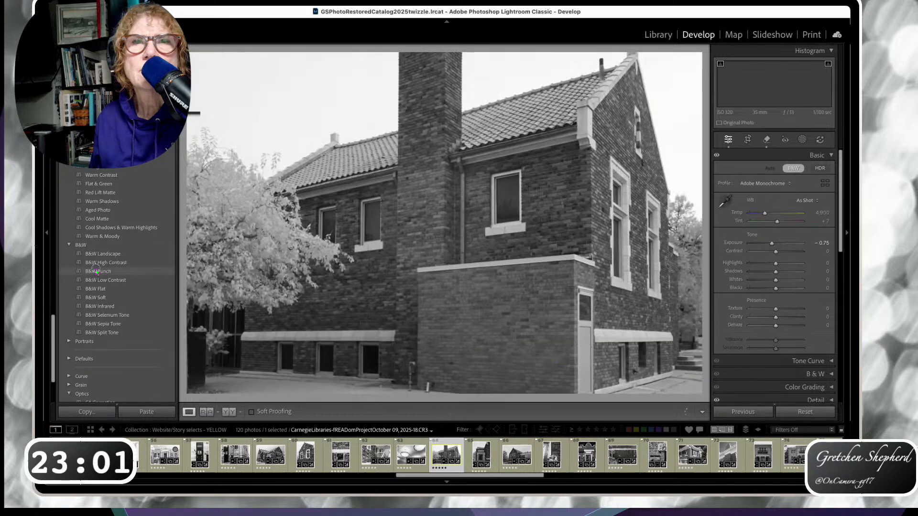
{"action": "key", "text": "Right"}
{"action": "key", "text": "Right"}
{"action": "key", "text": "Right"}
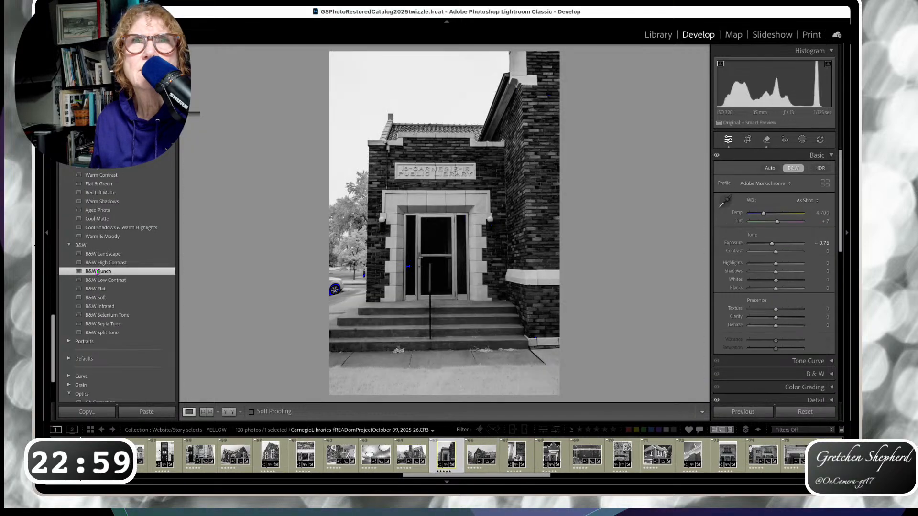
{"action": "key", "text": "Right"}
{"action": "left_click", "coordinate": [97, 271]}
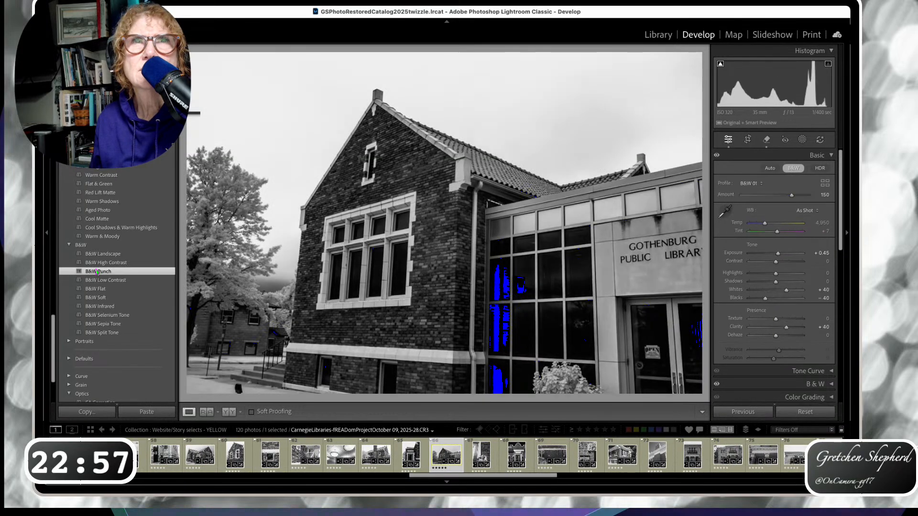
Apply B&W Punch to the photos from the carved gargoyle through the dark brick corner to the 1913 Carnegie Library plaque
{"action": "key", "text": "Right"}
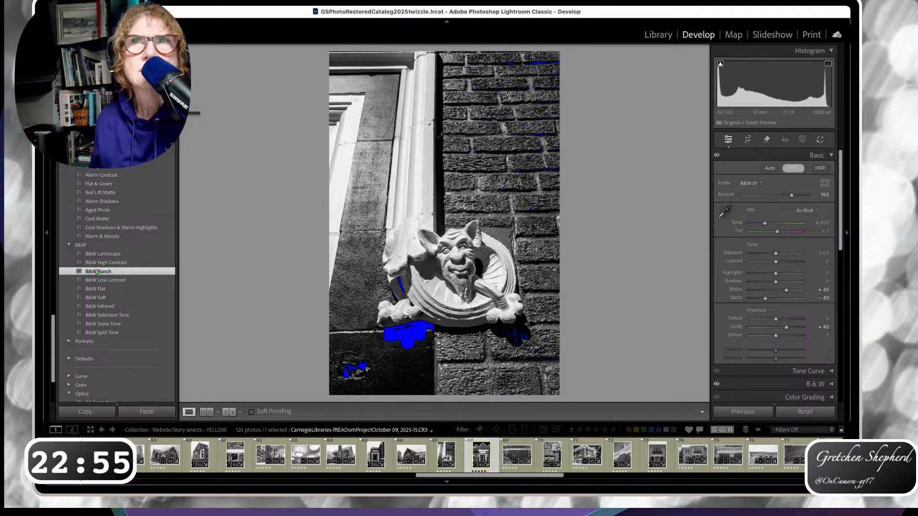
{"action": "key", "text": "Right"}
{"action": "key", "text": "Right"}
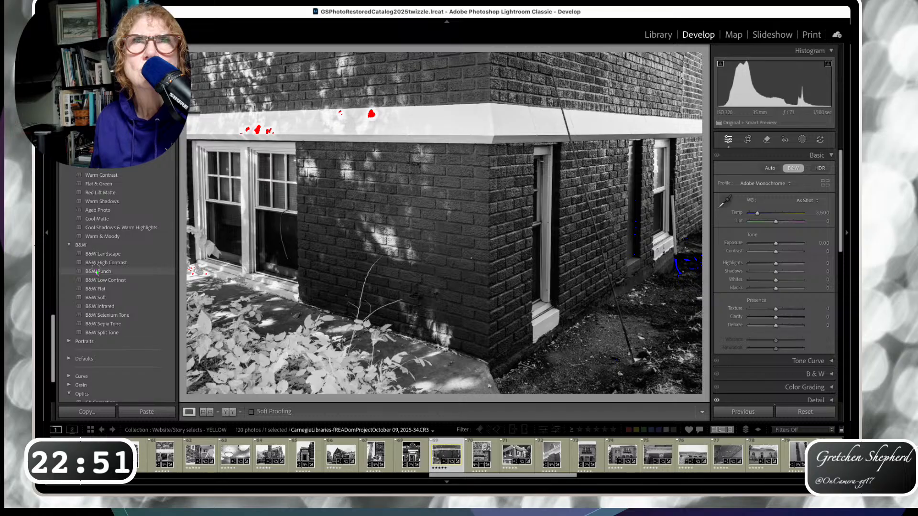
{"action": "left_click", "coordinate": [97, 271]}
{"action": "key", "text": "Right"}
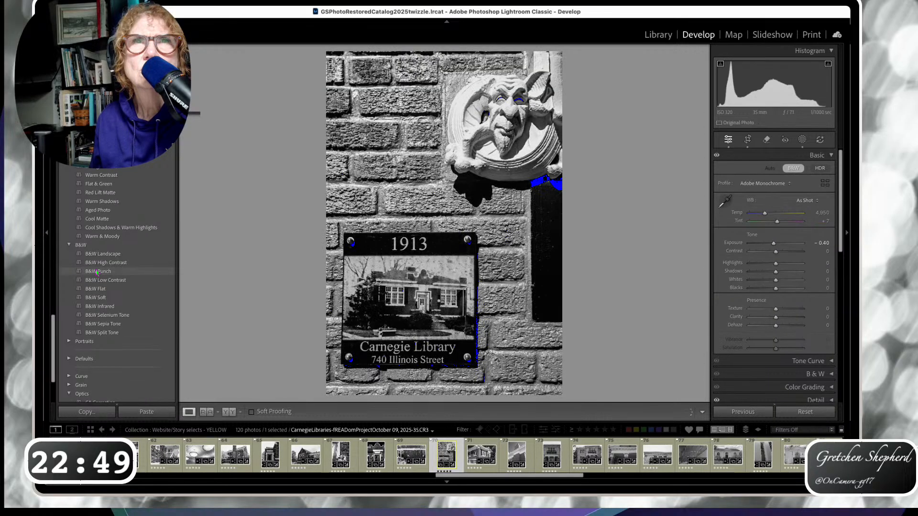
{"action": "left_click", "coordinate": [97, 271]}
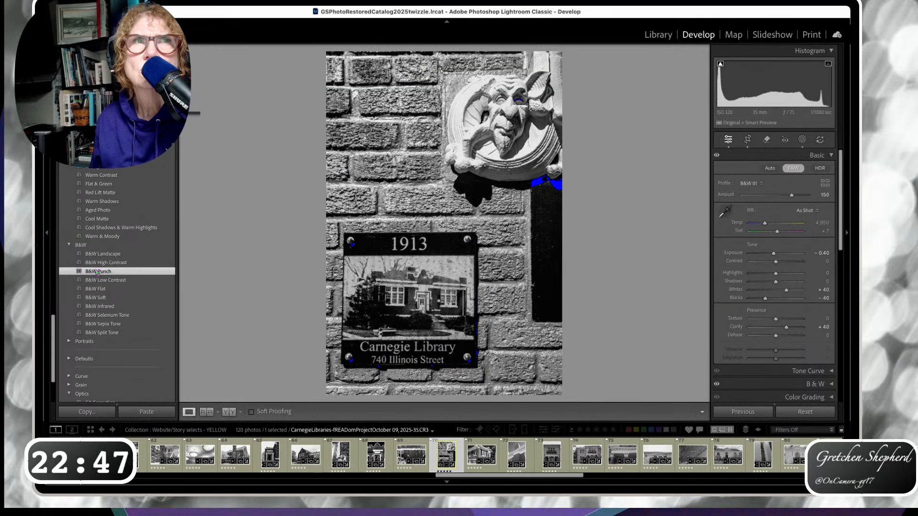
Apply B&W Punch to the angled brick library with white trim, the upward chimney view and the upright entrance with the iron balcony
{"action": "key", "text": "Right"}
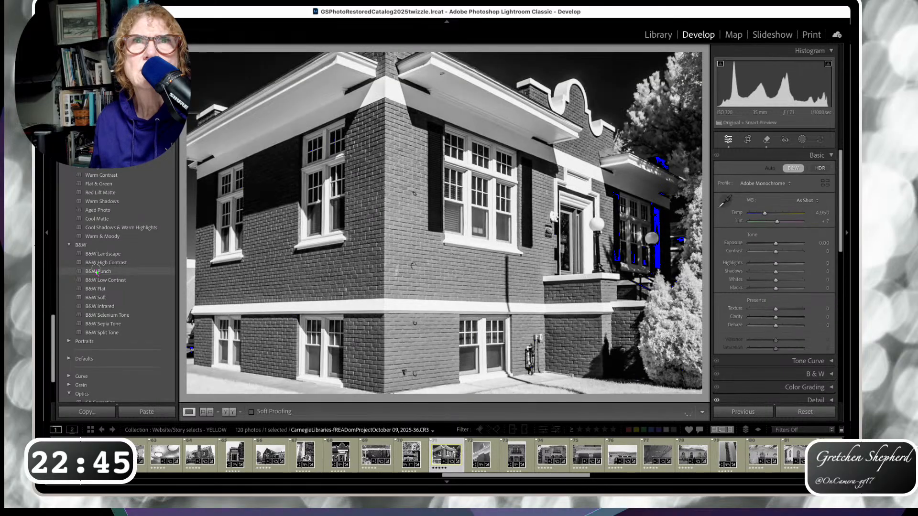
{"action": "left_click", "coordinate": [97, 271]}
{"action": "key", "text": "Right"}
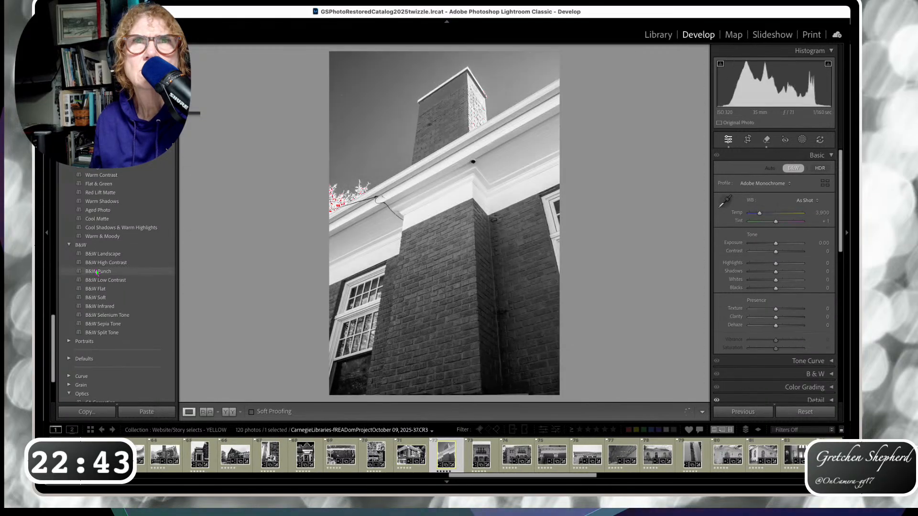
{"action": "left_click", "coordinate": [97, 271]}
{"action": "key", "text": "Right"}
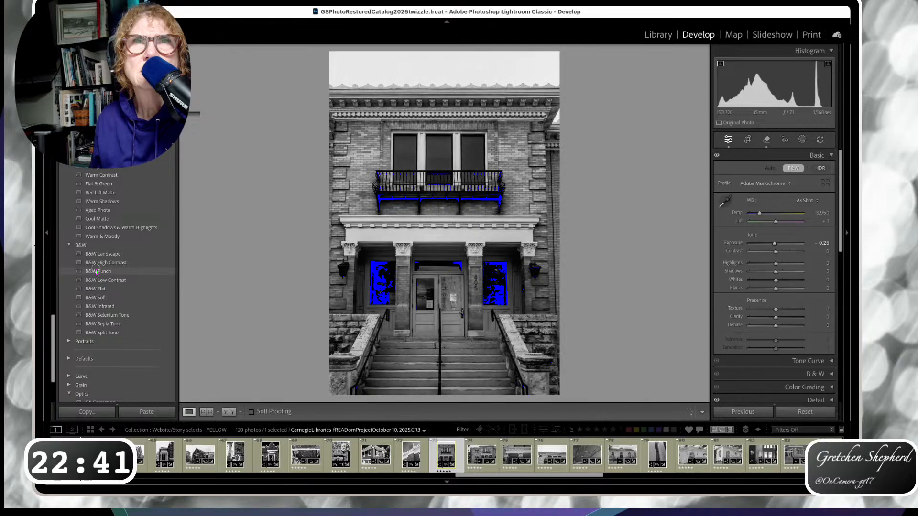
{"action": "left_click", "coordinate": [97, 271]}
Apply B&W Punch to the wide facade with the balcony, the carved column capitals and the upward view of the iron balcony
{"action": "key", "text": "Right"}
{"action": "left_click", "coordinate": [97, 271]}
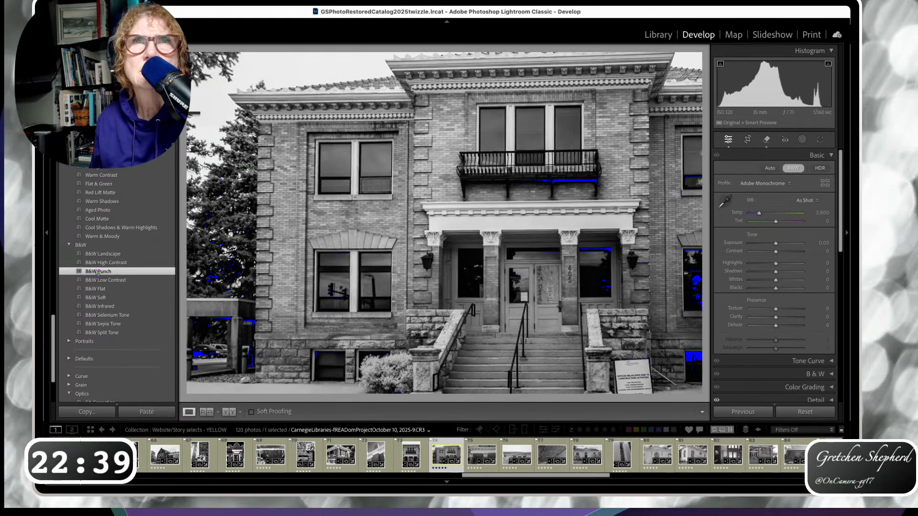
{"action": "key", "text": "Right"}
{"action": "left_click", "coordinate": [97, 271]}
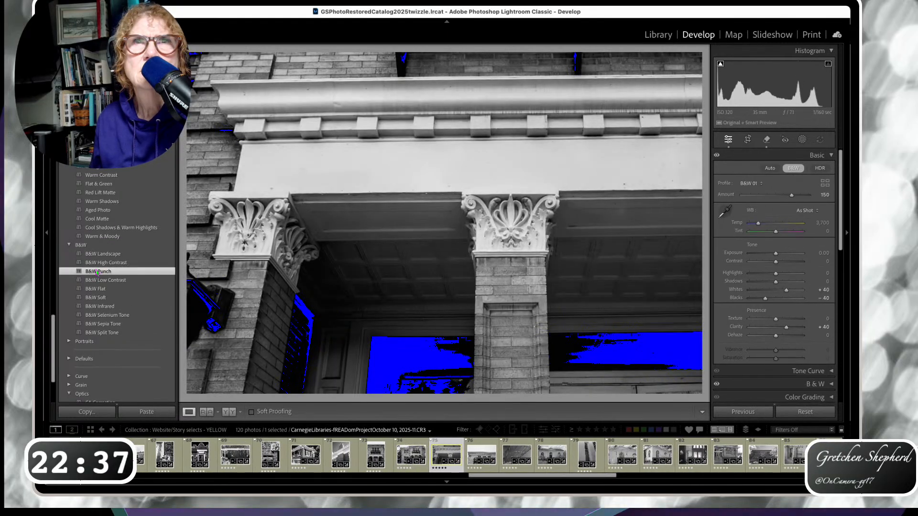
{"action": "key", "text": "Right"}
{"action": "left_click", "coordinate": [97, 271]}
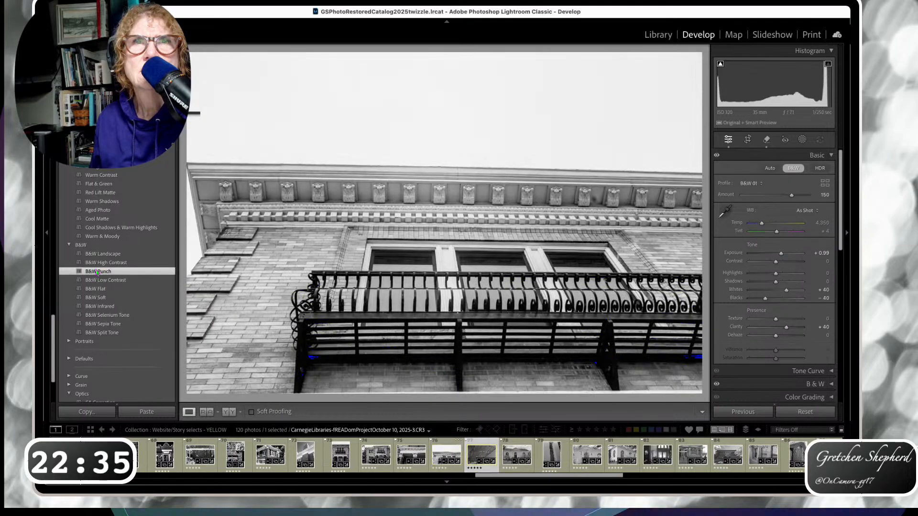
Apply B&W Punch to the paneled underside of the staircase, the full Uinta County Library facade and the tilted tall window
{"action": "key", "text": "Right"}
{"action": "left_click", "coordinate": [97, 271]}
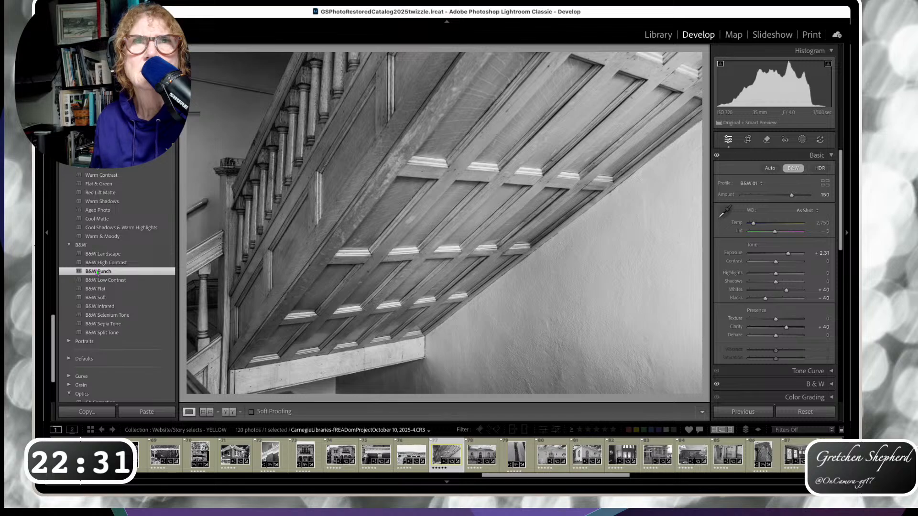
{"action": "key", "text": "Right"}
{"action": "left_click", "coordinate": [97, 271]}
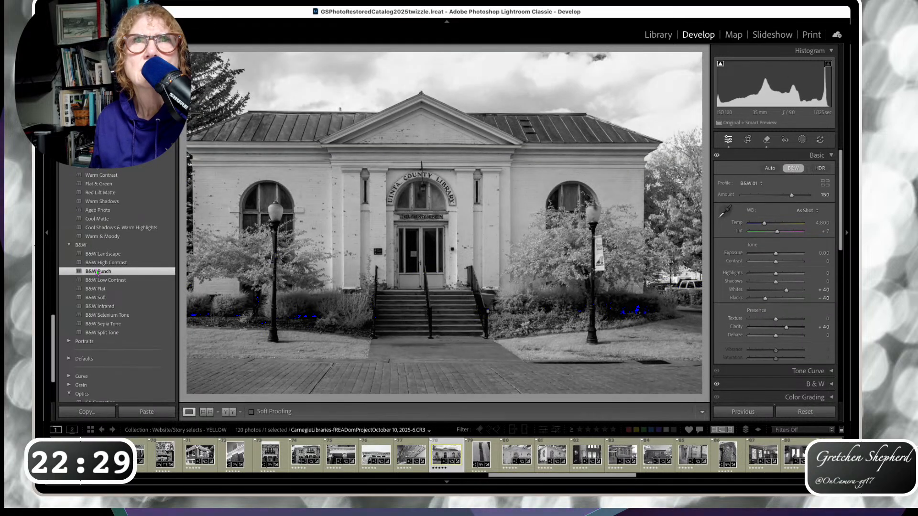
{"action": "key", "text": "Right"}
{"action": "left_click", "coordinate": [98, 271]}
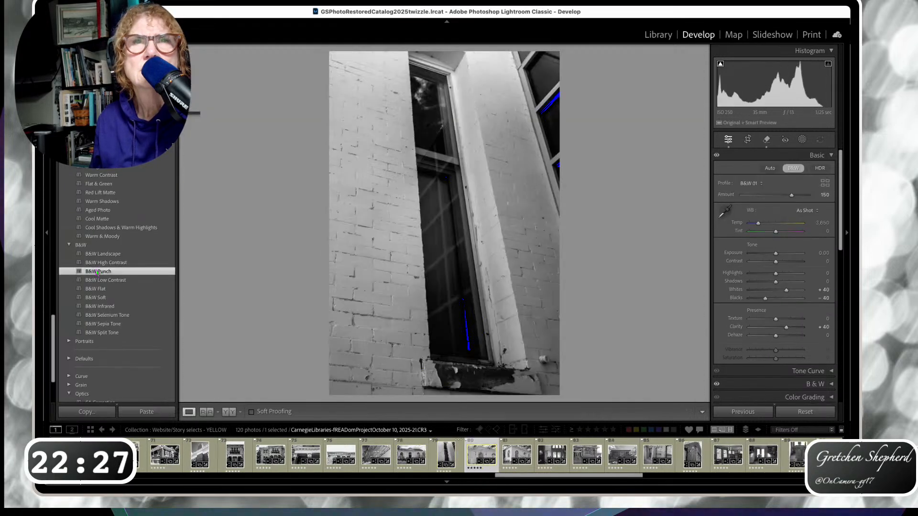
Apply B&W Punch to the photos from the closer Uinta County Library entrance and its corner view through the Carnegie Library entrance steps
{"action": "key", "text": "Right"}
{"action": "left_click", "coordinate": [97, 271]}
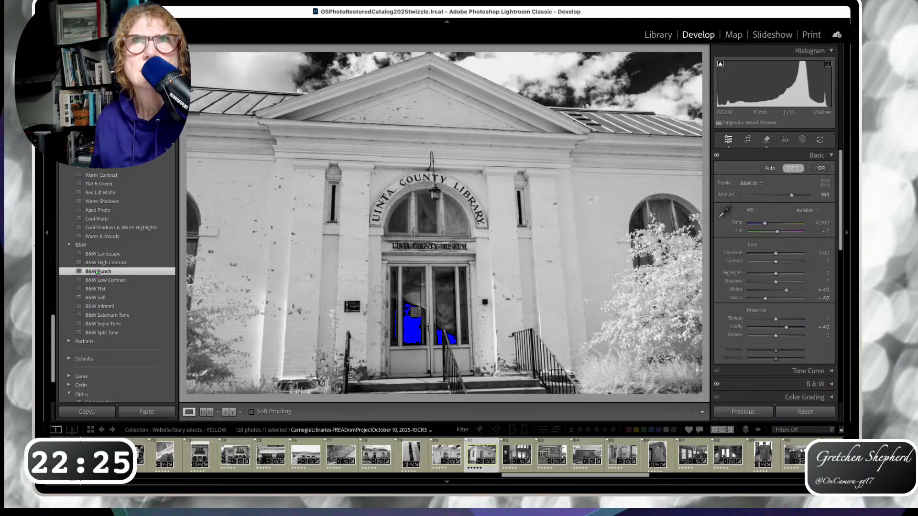
{"action": "key", "text": "Right"}
{"action": "left_click", "coordinate": [97, 271]}
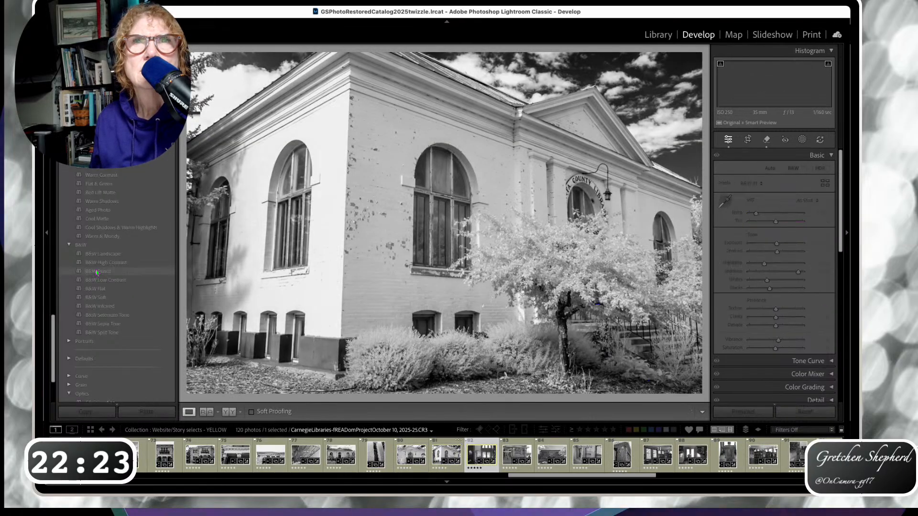
{"action": "key", "text": "Right"}
{"action": "left_click", "coordinate": [97, 272]}
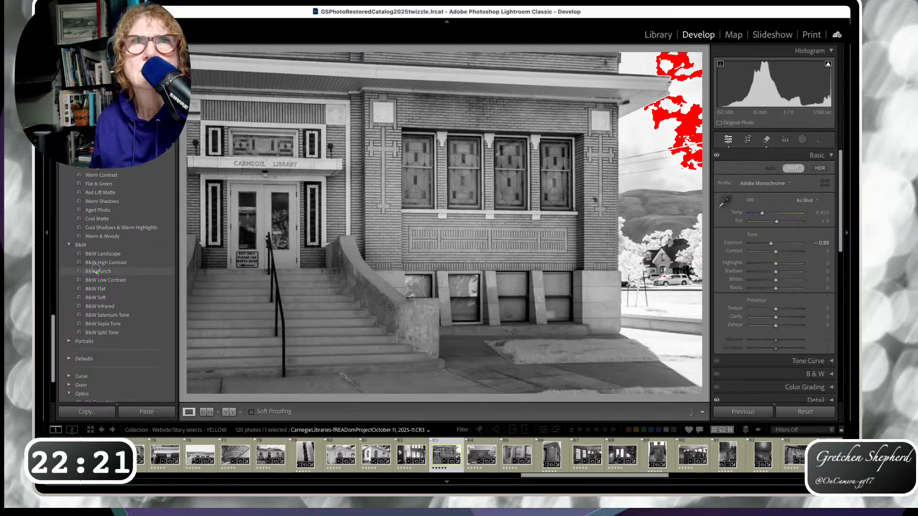
Apply B&W Punch to the library facade with the round planter, the windows between sloped stone piers and the upright brick corner
{"action": "key", "text": "Right"}
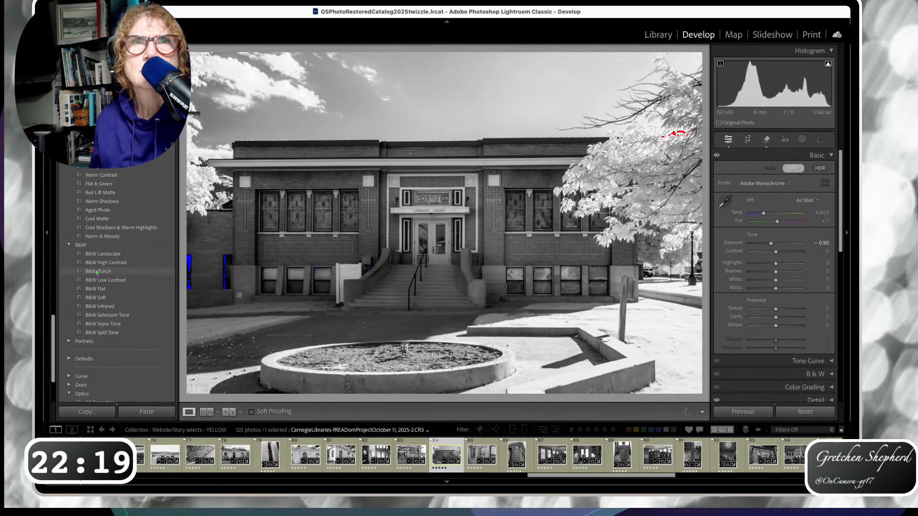
{"action": "left_click", "coordinate": [97, 271]}
{"action": "key", "text": "Right"}
{"action": "left_click", "coordinate": [97, 271]}
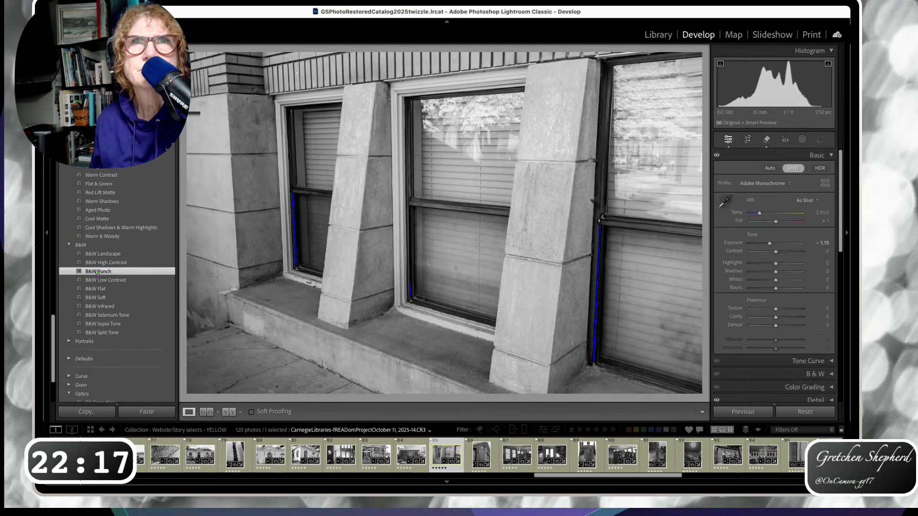
{"action": "key", "text": "Right"}
{"action": "left_click", "coordinate": [97, 271]}
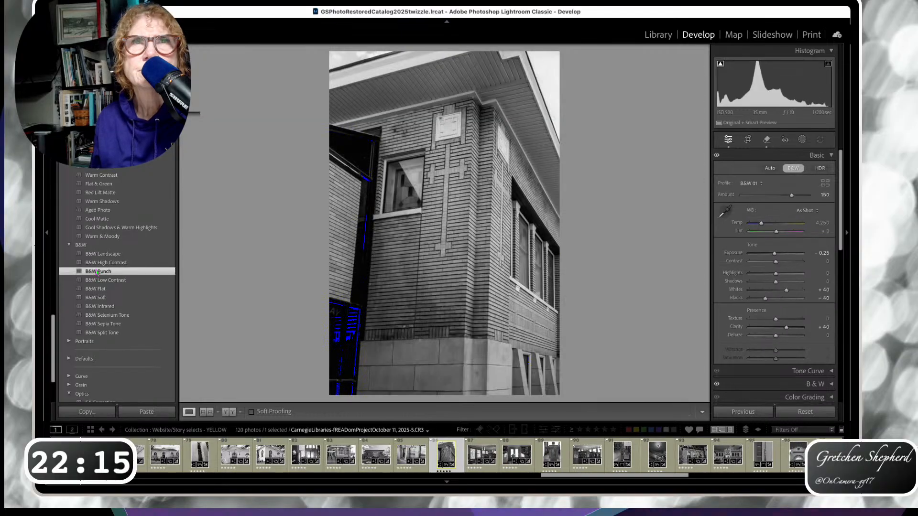
Apply B&W Punch to the stained-glass windows with bookcases, the following interior photo and the paneled wooden post
{"action": "key", "text": "Right"}
{"action": "left_click", "coordinate": [97, 271]}
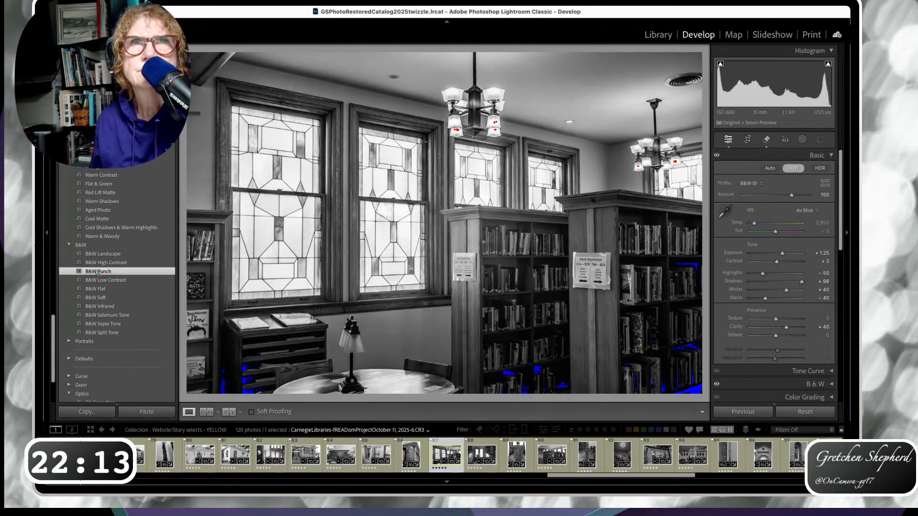
{"action": "key", "text": "Right"}
{"action": "left_click", "coordinate": [97, 271]}
{"action": "key", "text": "Right"}
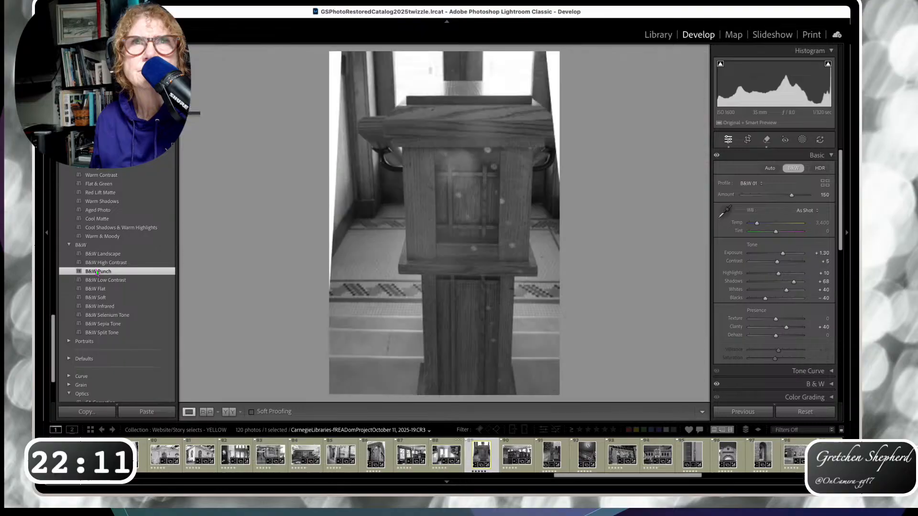
{"action": "left_click", "coordinate": [97, 272]}
Apply B&W Punch to the Adult Nonfiction bookshelves and the sunlit newel post beside the stairs
{"action": "key", "text": "Left"}
{"action": "left_click", "coordinate": [97, 271]}
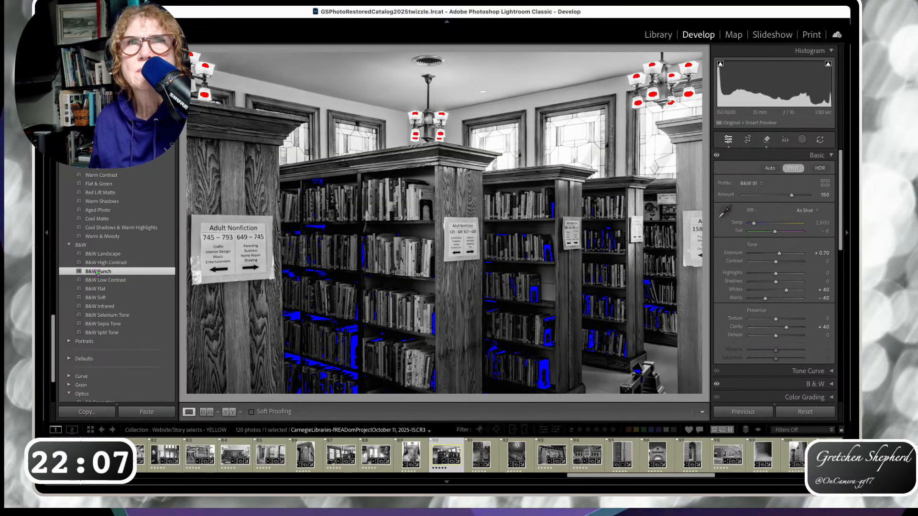
{"action": "key", "text": "Right"}
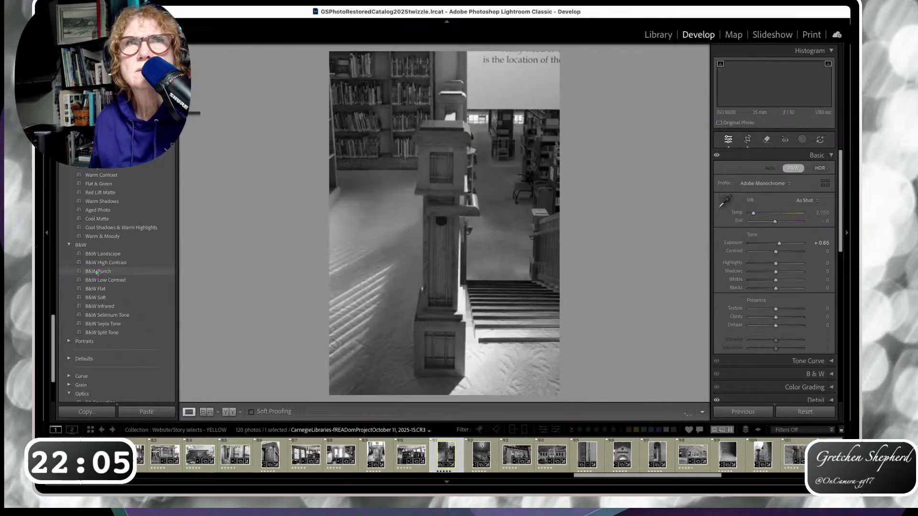
{"action": "left_click", "coordinate": [97, 271]}
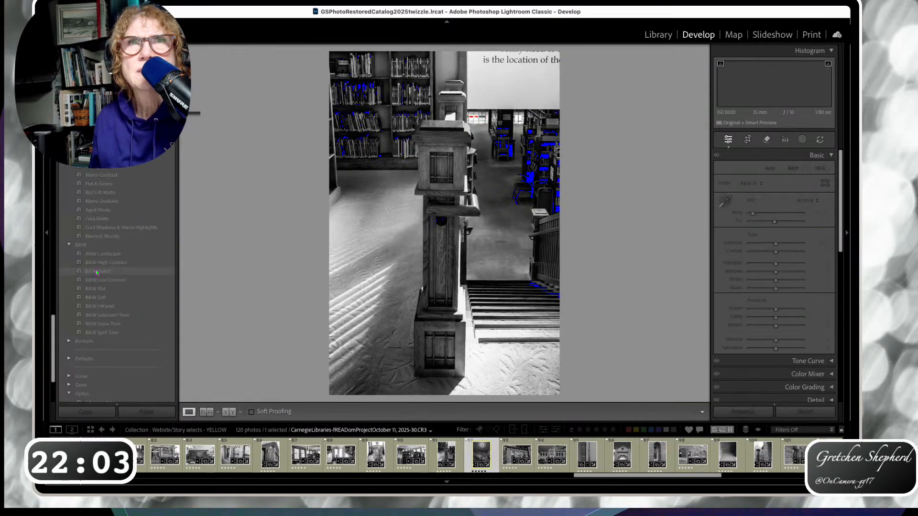
Apply B&W Punch to the staircase beneath the chandelier and the three-window brick wall, and review the two photos
{"action": "key", "text": "Right"}
{"action": "left_click", "coordinate": [97, 271]}
{"action": "key", "text": "Right"}
{"action": "left_click", "coordinate": [97, 271]}
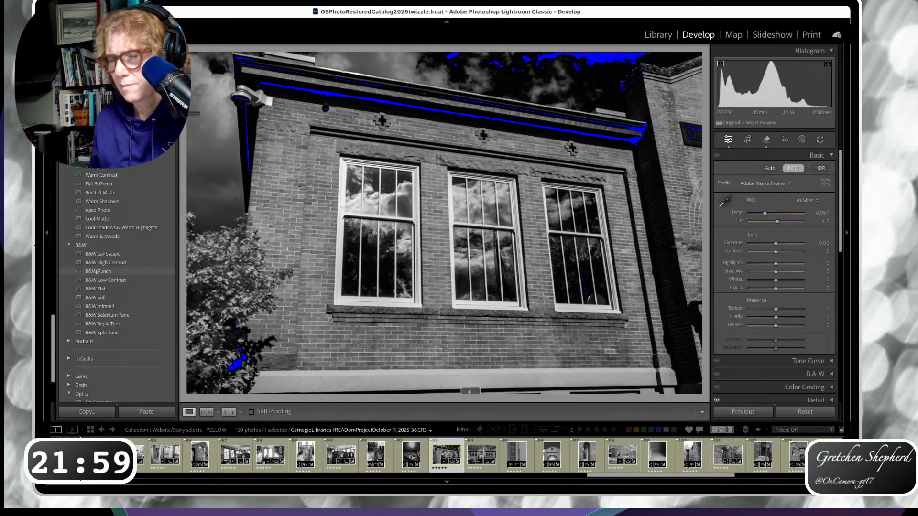
{"action": "key", "text": "Left"}
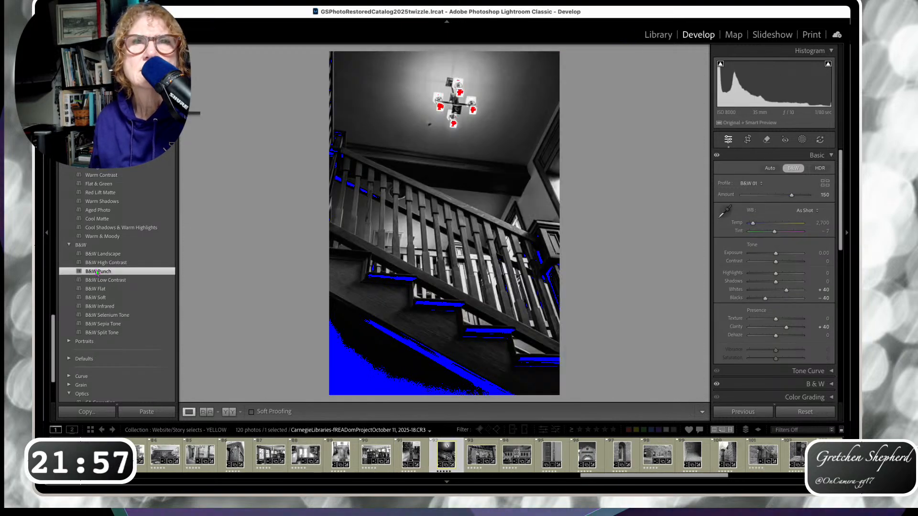
{"action": "key", "text": "Right"}
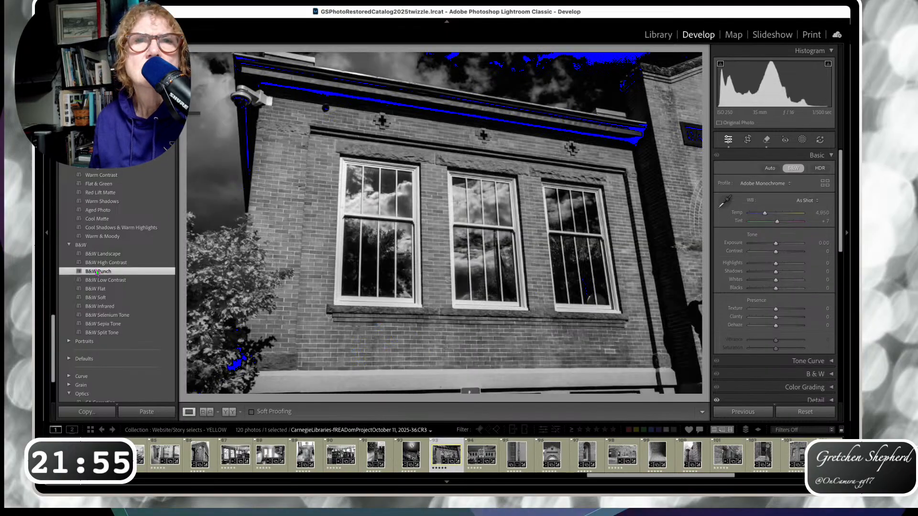
Apply B&W Punch to the Carnegie Library facade with the flagpole and the door hinge close-up, and review both
{"action": "key", "text": "Right"}
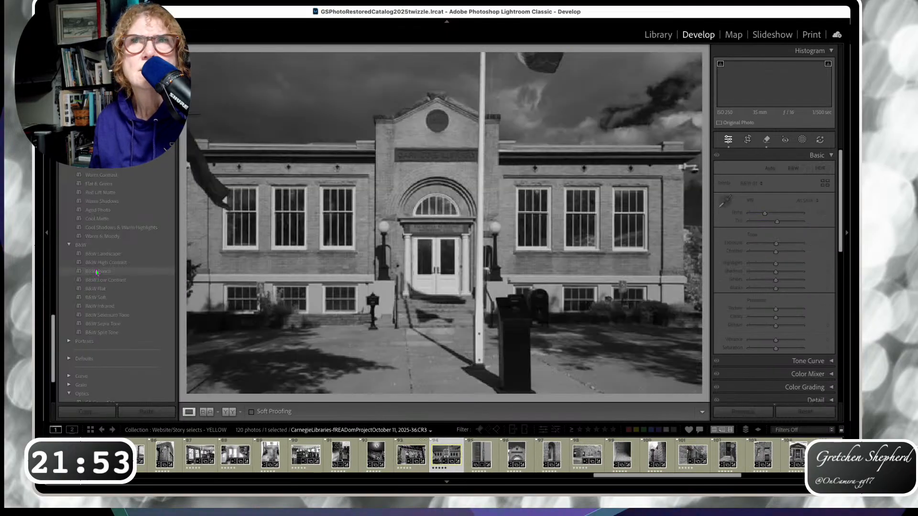
{"action": "left_click", "coordinate": [97, 271]}
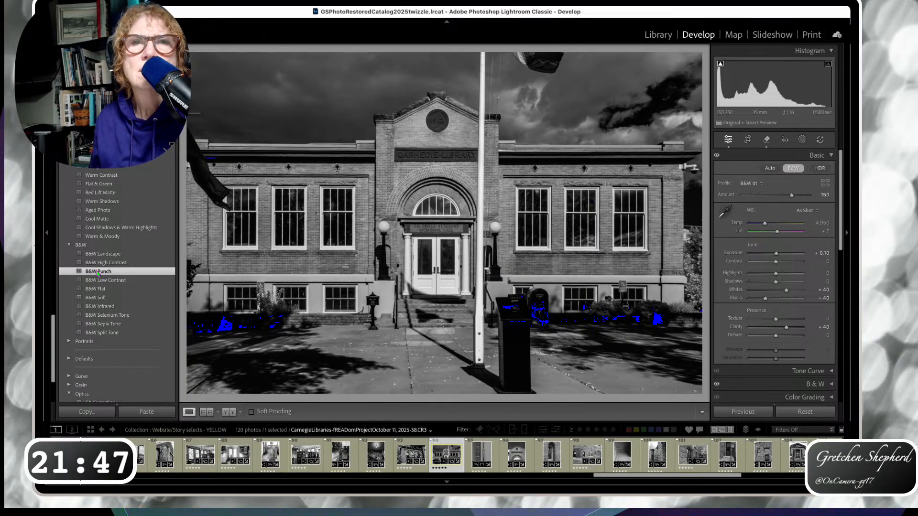
{"action": "key", "text": "Right"}
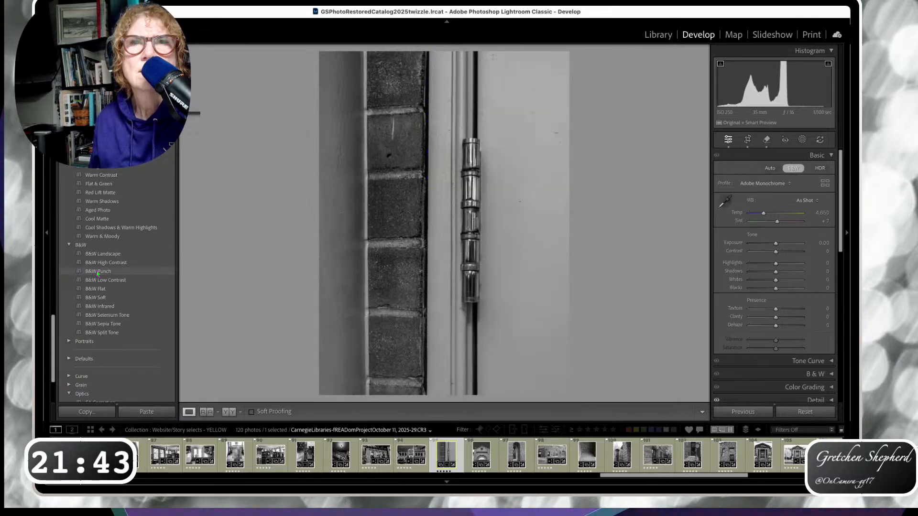
{"action": "left_click", "coordinate": [98, 271]}
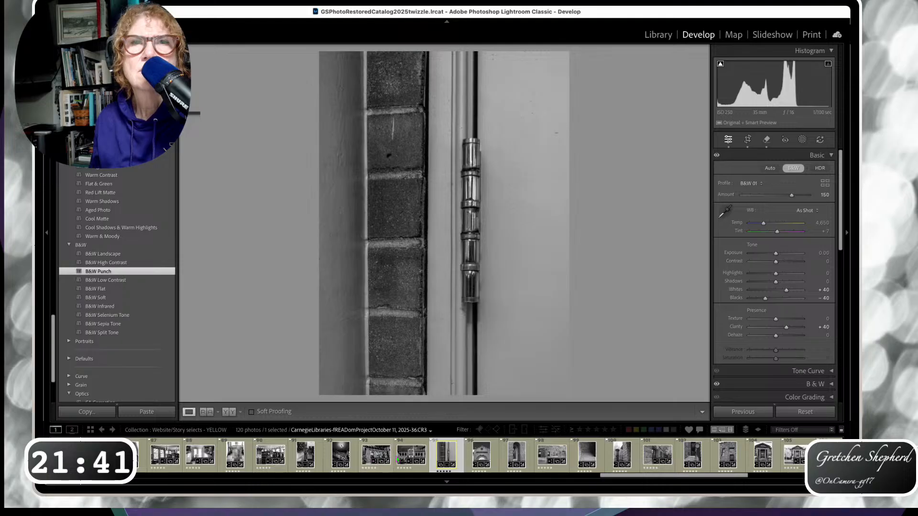
{"action": "left_click", "coordinate": [404, 462]}
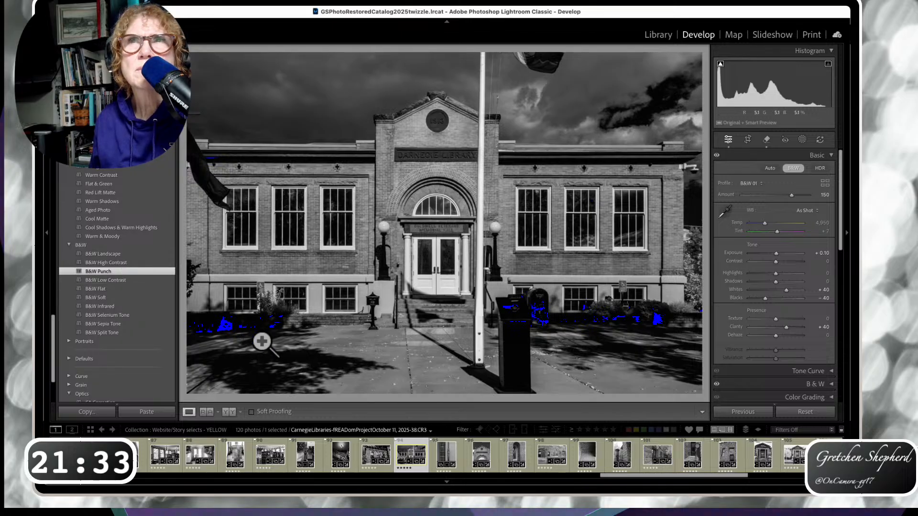
{"action": "left_click", "coordinate": [448, 460]}
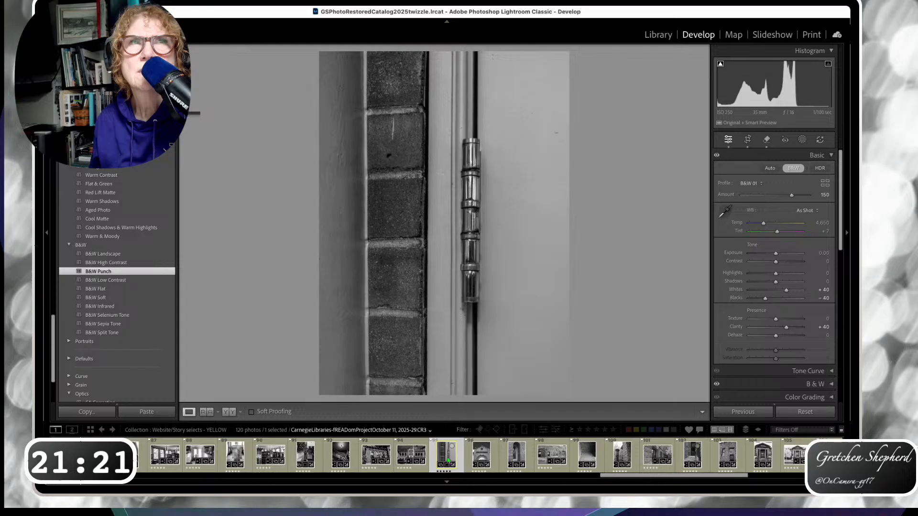
Apply B&W Punch to the 1913 Carnegie Library gable, the arched window in brick and the stone building along the walkway
{"action": "key", "text": "Right"}
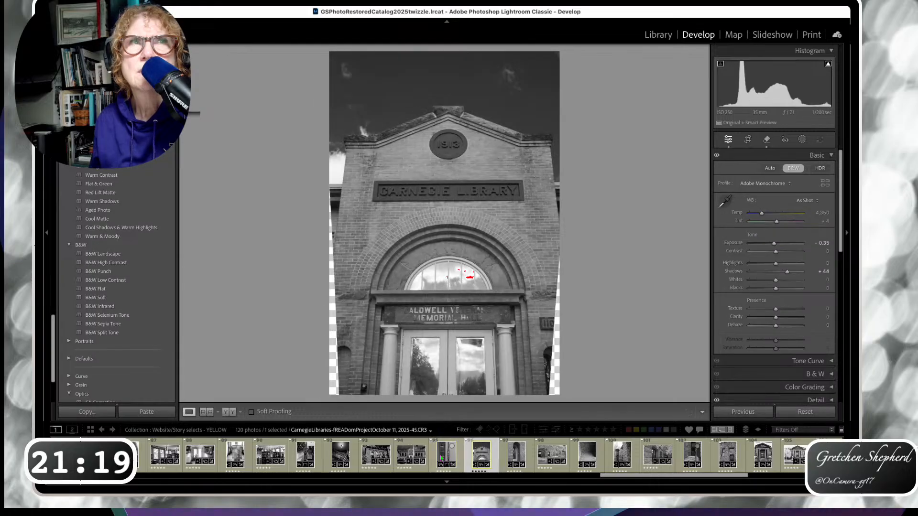
{"action": "left_click", "coordinate": [102, 271]}
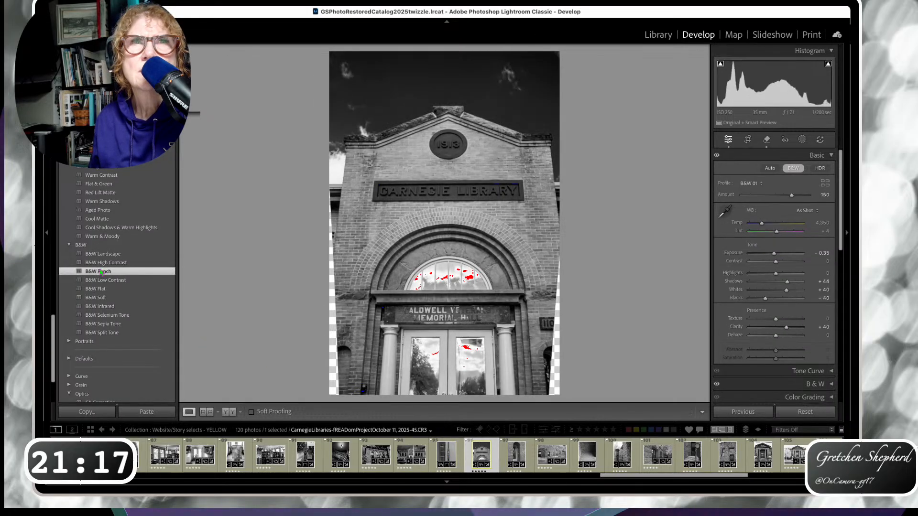
{"action": "key", "text": "Right"}
{"action": "left_click", "coordinate": [102, 271]}
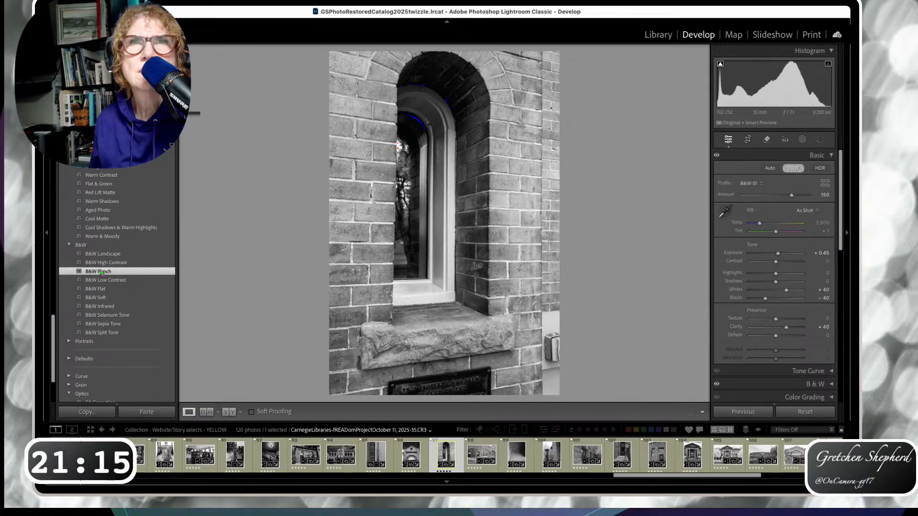
{"action": "key", "text": "Right"}
{"action": "left_click", "coordinate": [101, 271]}
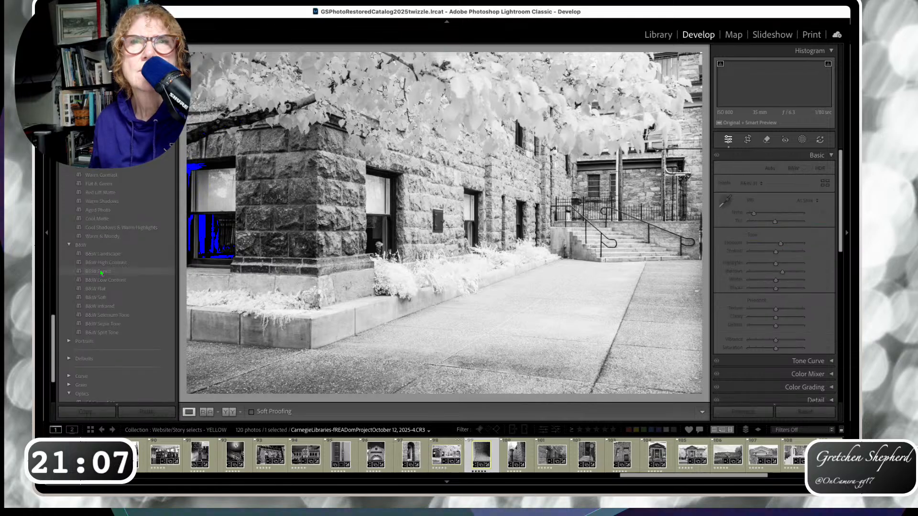
Apply B&W Punch to the photo after the stone walkway, the fluted lamp column and the rough stone wall with deep-set windows
{"action": "key", "text": "Right"}
{"action": "left_click", "coordinate": [101, 271]}
{"action": "key", "text": "Right"}
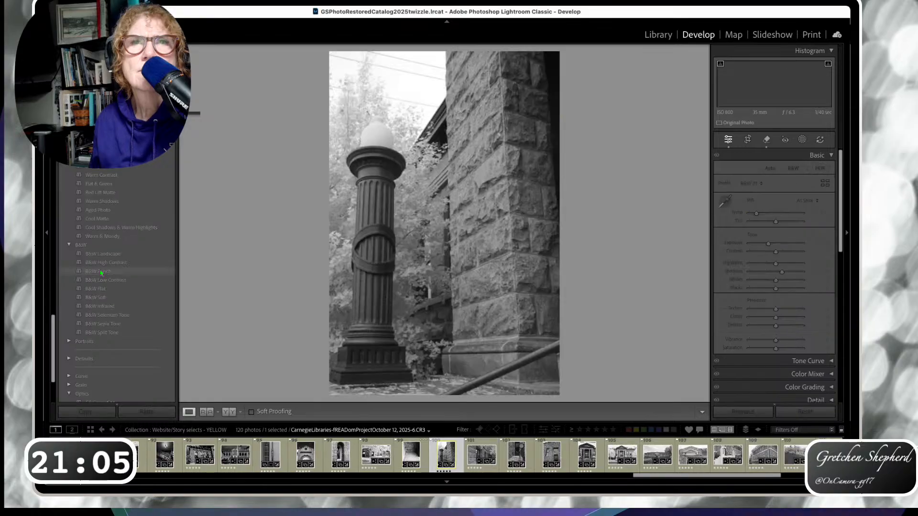
{"action": "left_click", "coordinate": [102, 272]}
{"action": "key", "text": "Right"}
{"action": "key", "text": "Right"}
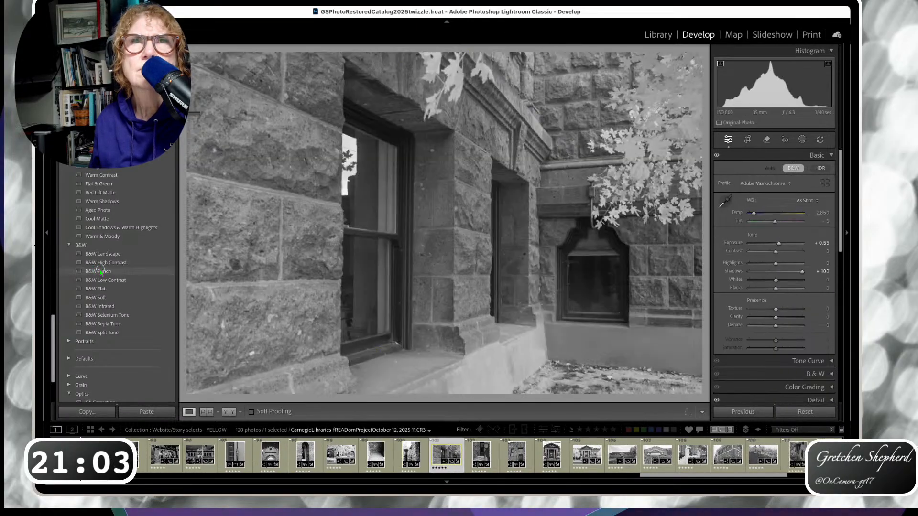
{"action": "left_click", "coordinate": [101, 272]}
Apply B&W Punch to the steps up to the dark door, the tall stone wall with the door and the upright Carnegie Library portico
{"action": "key", "text": "Right"}
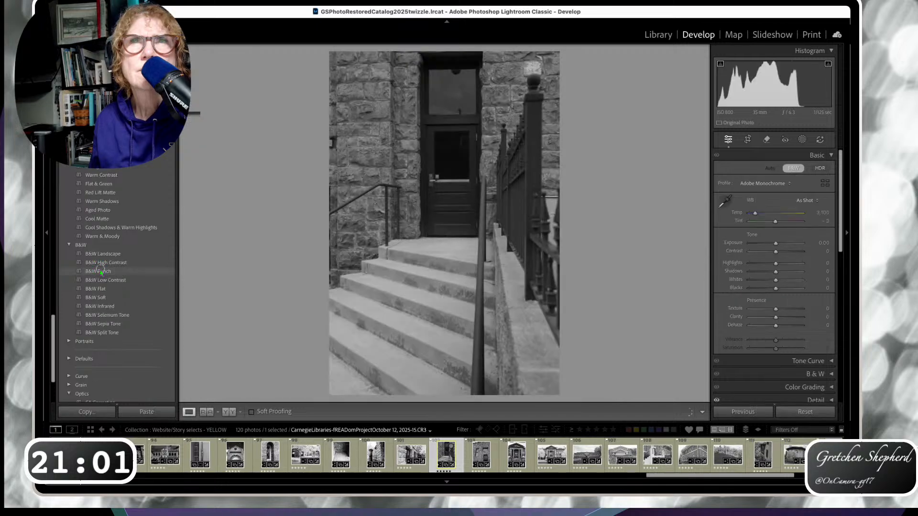
{"action": "left_click", "coordinate": [101, 272]}
{"action": "key", "text": "Right"}
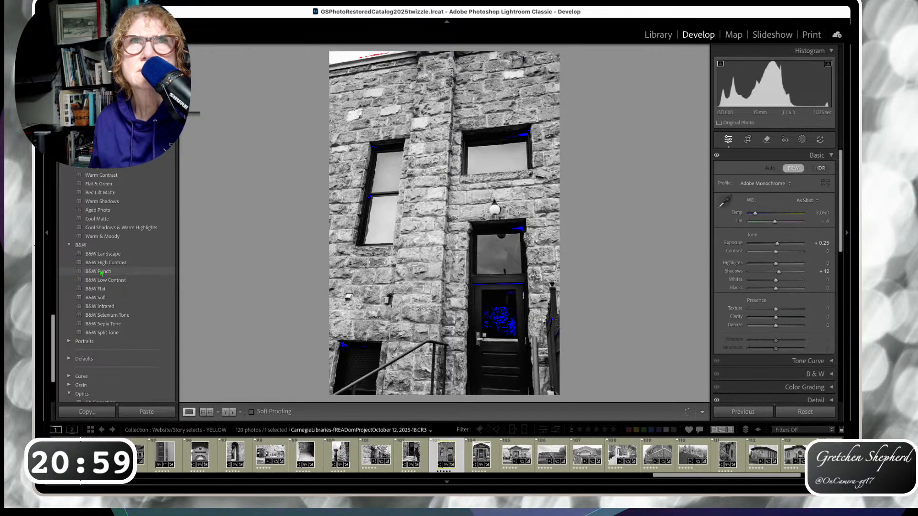
{"action": "left_click", "coordinate": [101, 271]}
{"action": "key", "text": "Right"}
{"action": "left_click", "coordinate": [102, 271]}
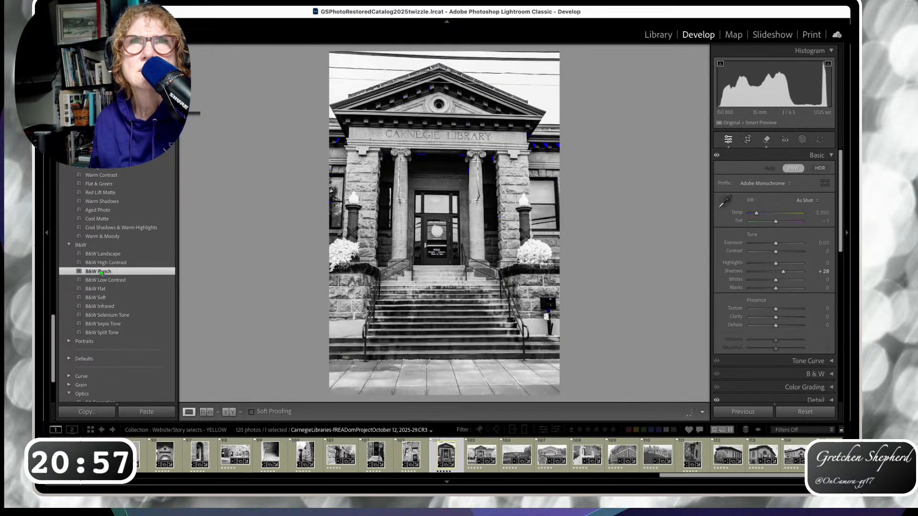
Apply B&W Punch to the Carnegie Library front between white trees, the full Art Center East facade and its entrance pediment close-up
{"action": "key", "text": "Right"}
{"action": "left_click", "coordinate": [101, 272]}
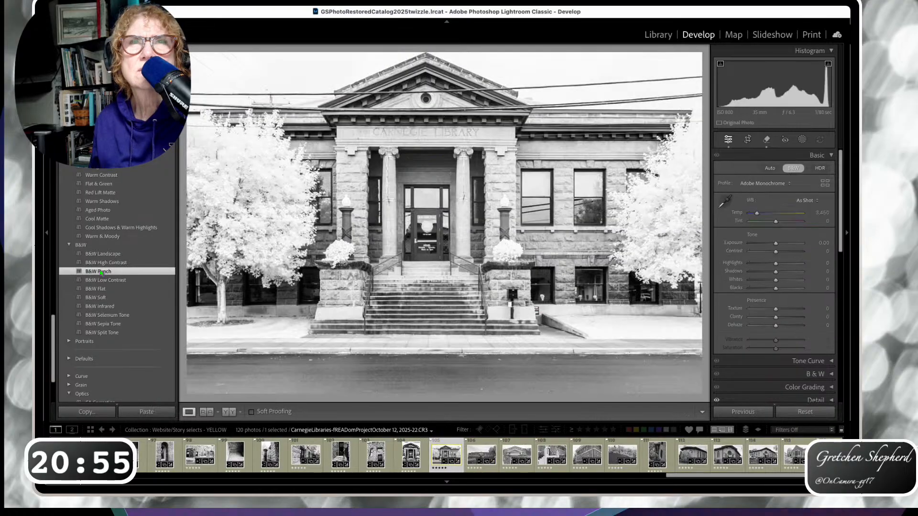
{"action": "key", "text": "Right"}
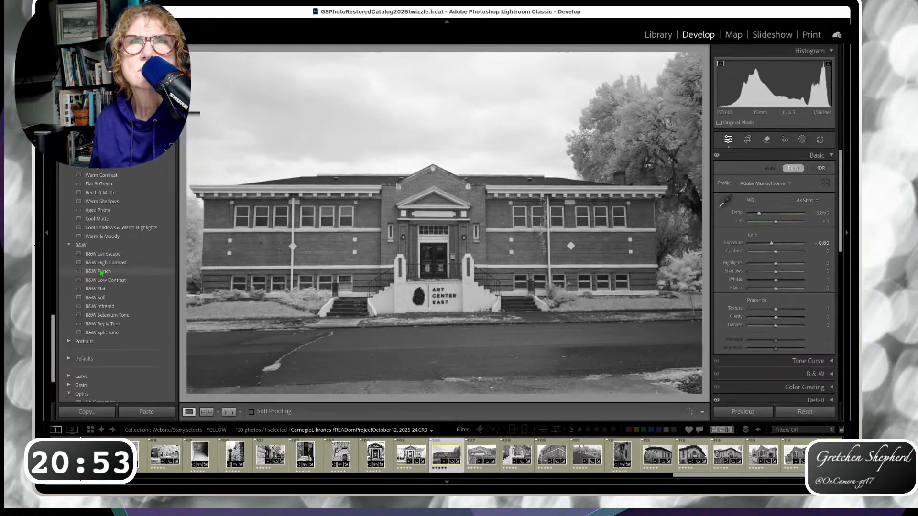
{"action": "left_click", "coordinate": [101, 271]}
{"action": "key", "text": "Right"}
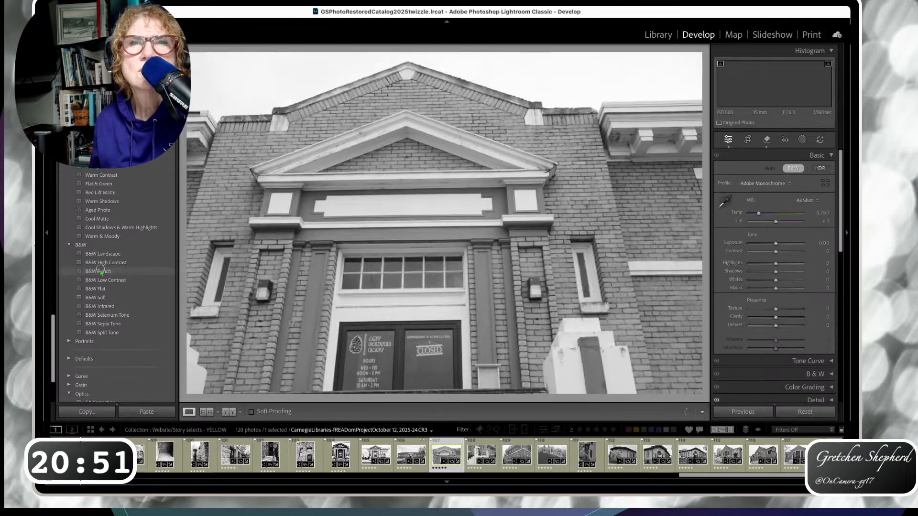
{"action": "left_click", "coordinate": [102, 272]}
Apply B&W Punch to the photo after the Art Center East pediment, the brick building corner and the curved balustrade along the road
{"action": "key", "text": "Right"}
{"action": "left_click", "coordinate": [101, 272]}
{"action": "key", "text": "Right"}
{"action": "left_click", "coordinate": [102, 271]}
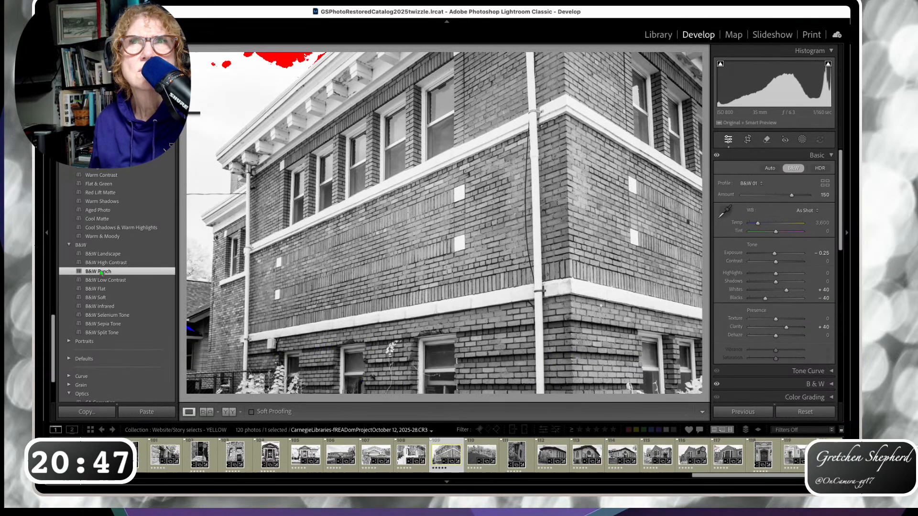
{"action": "key", "text": "Right"}
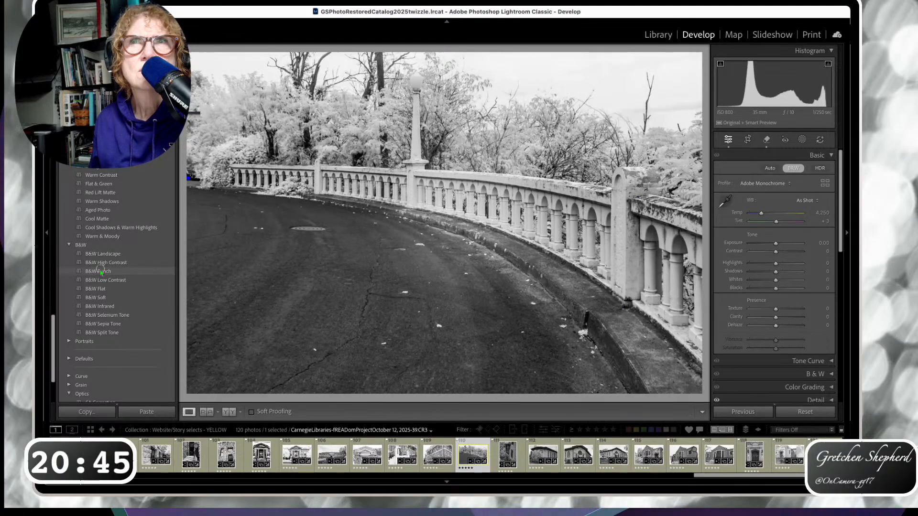
{"action": "left_click", "coordinate": [102, 271]}
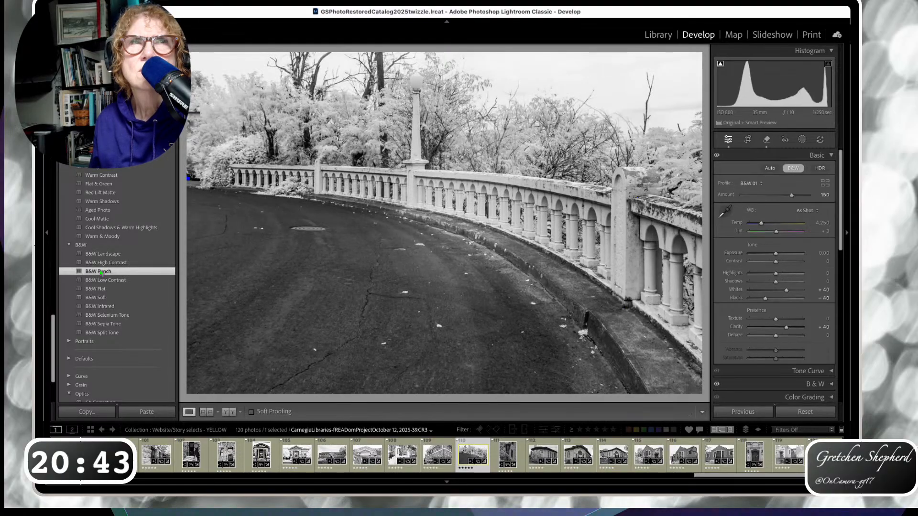
Apply B&W Punch to the stucco wall above the air-conditioning units, the building with the weeping tree and the Arts Center entrance close-up
{"action": "key", "text": "Right"}
{"action": "left_click", "coordinate": [102, 271]}
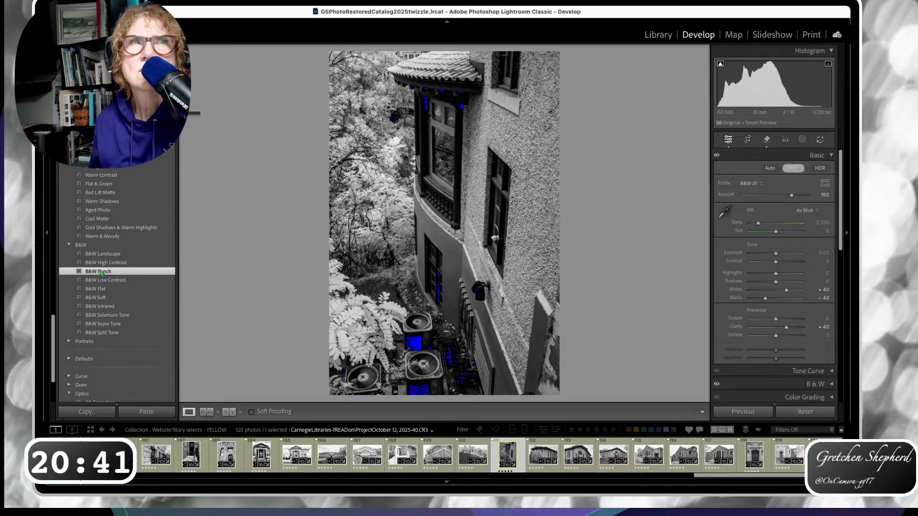
{"action": "key", "text": "Right"}
{"action": "left_click", "coordinate": [102, 272]}
{"action": "key", "text": "Right"}
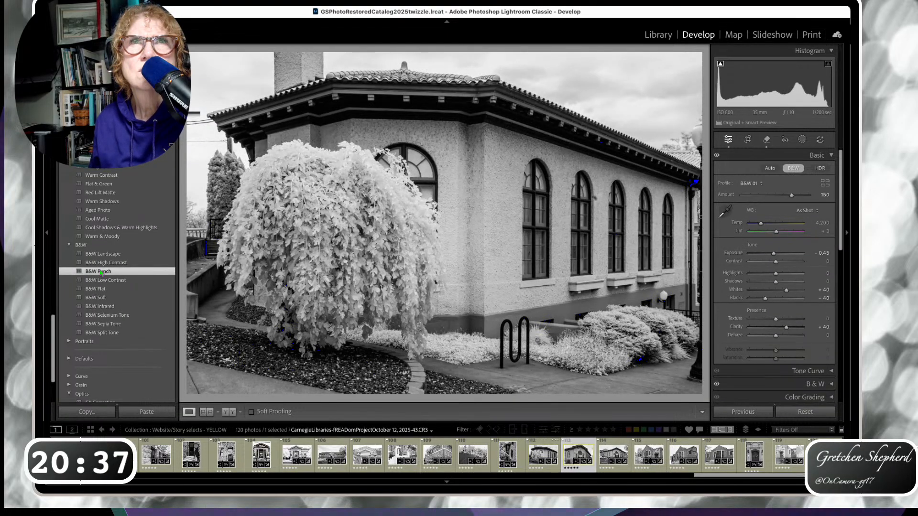
{"action": "left_click", "coordinate": [102, 271]}
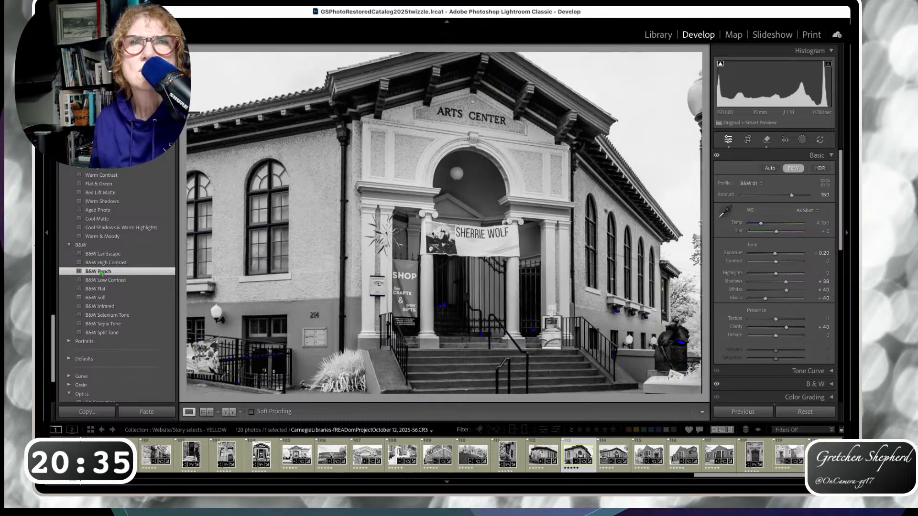
Apply B&W Punch to the Arts Center street corner with the van, the Hood River Library entrance and its brick gable above the shrubs
{"action": "key", "text": "Right"}
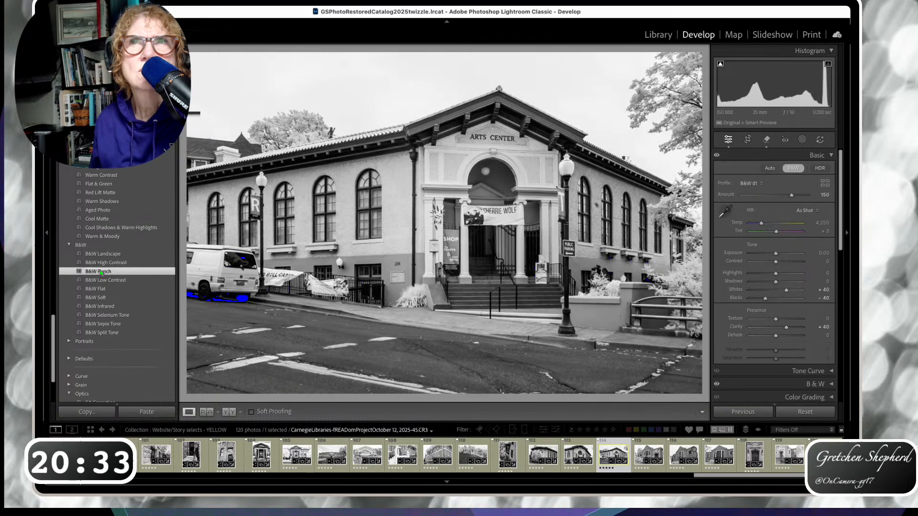
{"action": "key", "text": "Right"}
{"action": "left_click", "coordinate": [102, 272]}
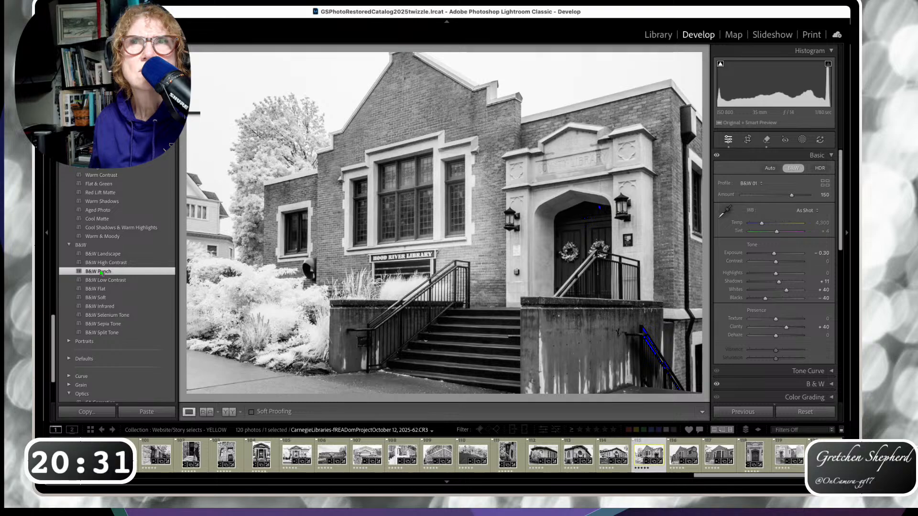
{"action": "key", "text": "Right"}
{"action": "left_click", "coordinate": [102, 272]}
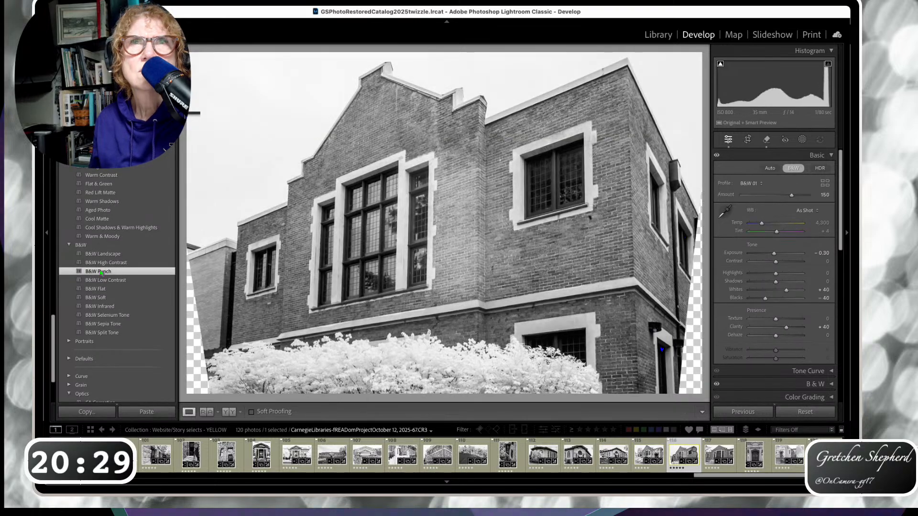
Apply B&W Punch to the gable with the overhanging branch, the wreathed County Library doors, the entrance with railings and the Carnegie Donation stone
{"action": "key", "text": "Right"}
{"action": "left_click", "coordinate": [101, 271]}
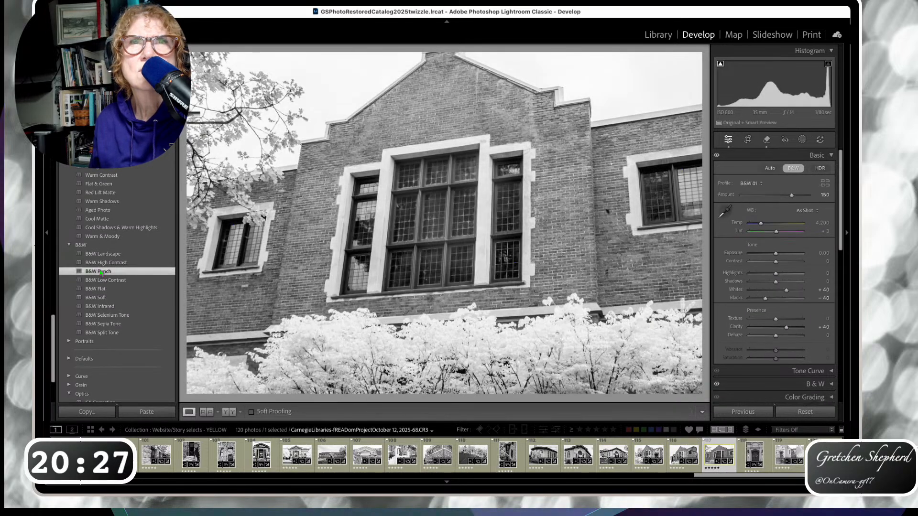
{"action": "key", "text": "Right"}
{"action": "left_click", "coordinate": [101, 271]}
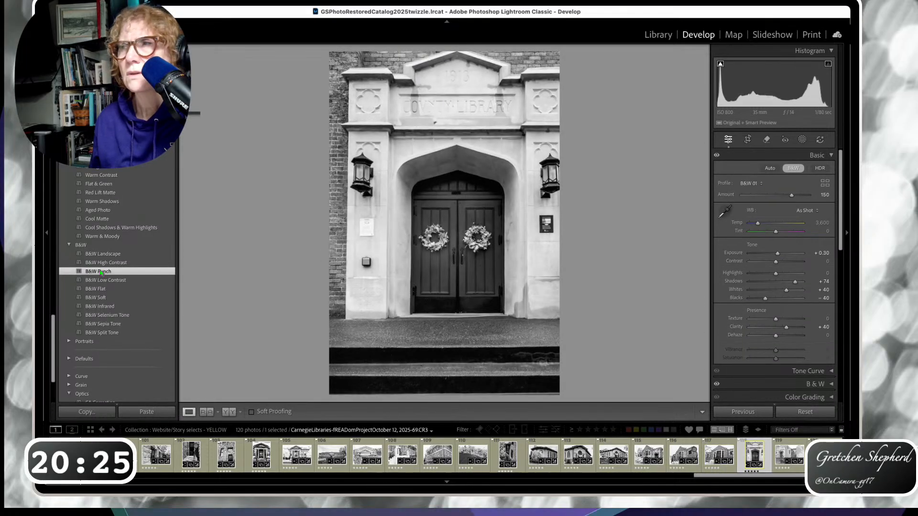
{"action": "key", "text": "Right"}
{"action": "left_click", "coordinate": [101, 272]}
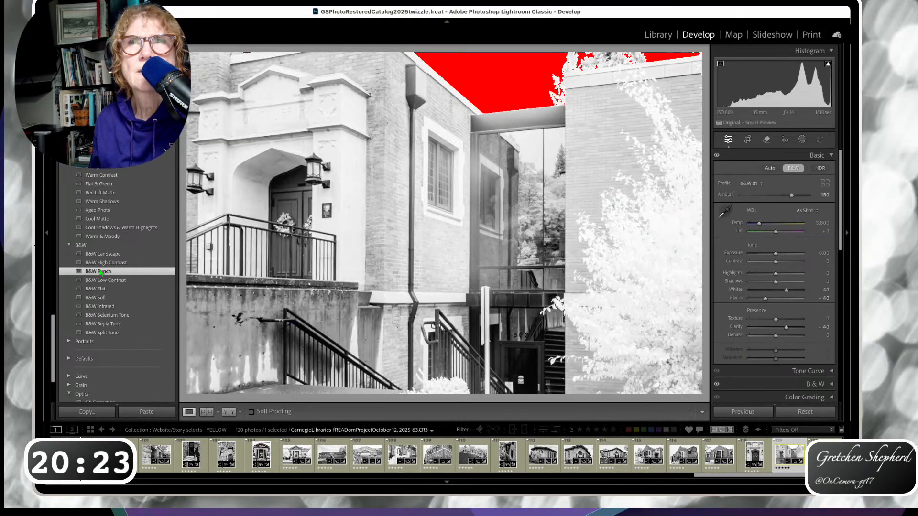
{"action": "key", "text": "Right"}
{"action": "left_click", "coordinate": [102, 272]}
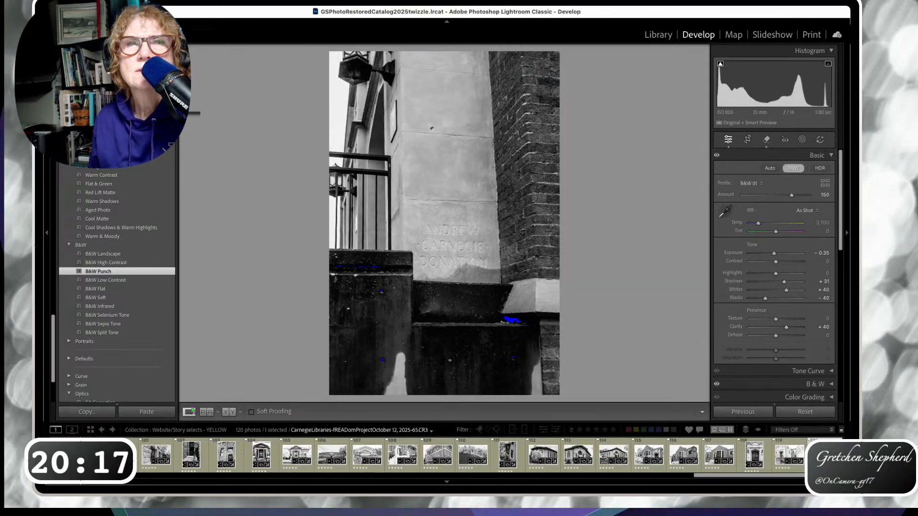
Review the edited photos as a thumbnail grid from the end of the collection, and check photo 83, the Carnegie Library stairs, in Develop
{"action": "left_click", "coordinate": [658, 36]}
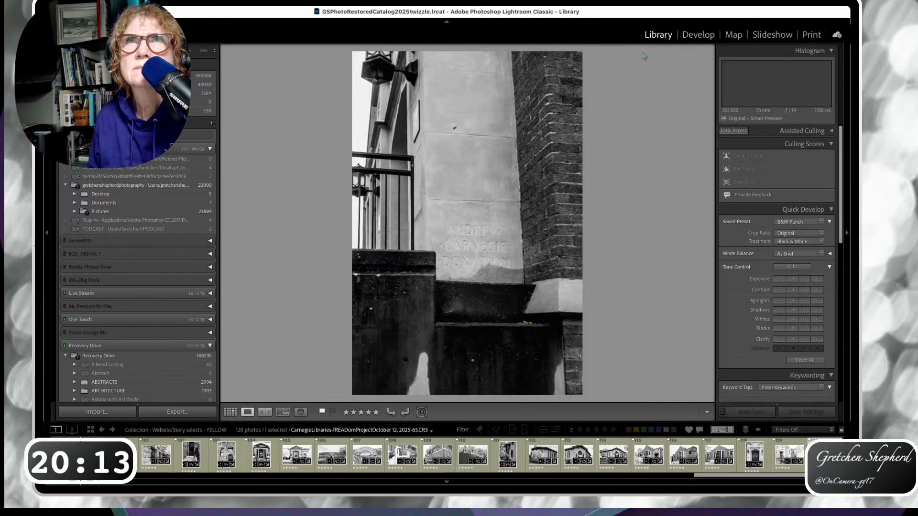
{"action": "left_click", "coordinate": [230, 412]}
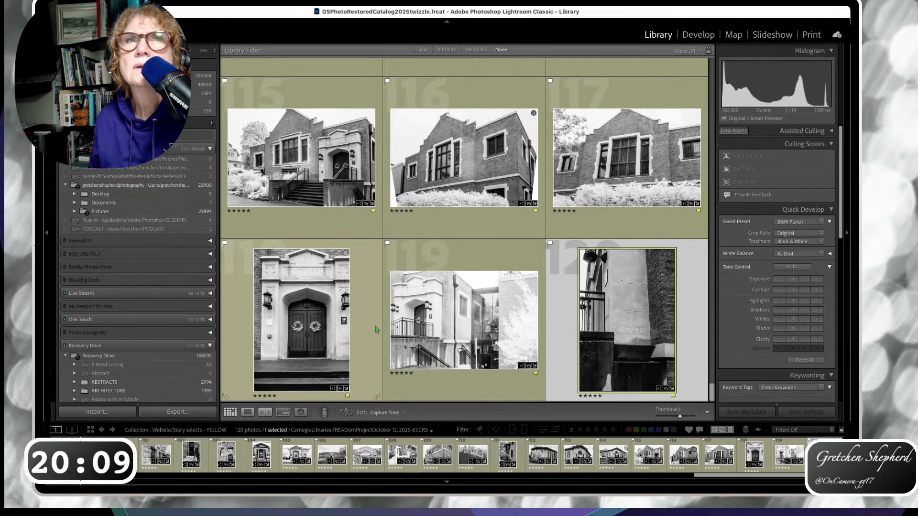
{"action": "scroll", "coordinate": [601, 268], "scroll_direction": "up", "scroll_amount": 2}
{"action": "scroll", "coordinate": [600, 267], "scroll_direction": "down", "scroll_amount": 2}
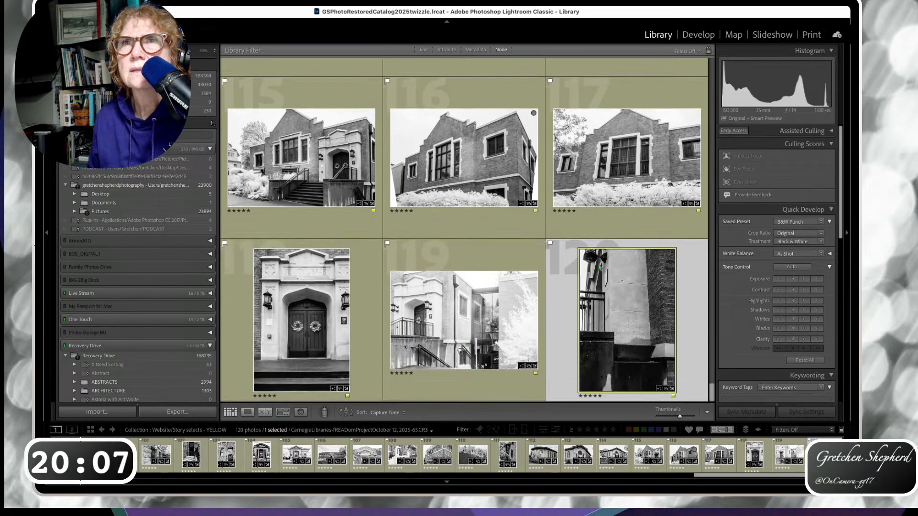
{"action": "scroll", "coordinate": [600, 268], "scroll_direction": "up", "scroll_amount": 12}
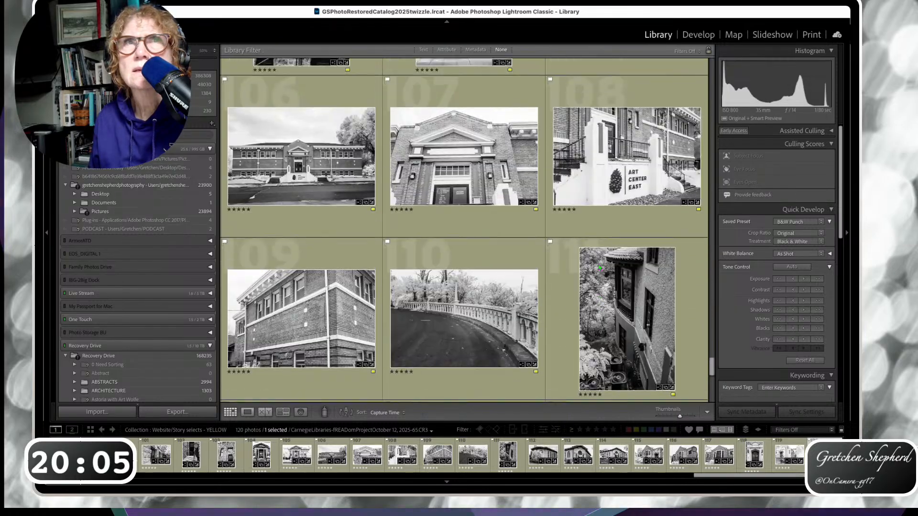
{"action": "scroll", "coordinate": [600, 268], "scroll_direction": "up", "scroll_amount": 8}
{"action": "scroll", "coordinate": [600, 268], "scroll_direction": "up", "scroll_amount": 8}
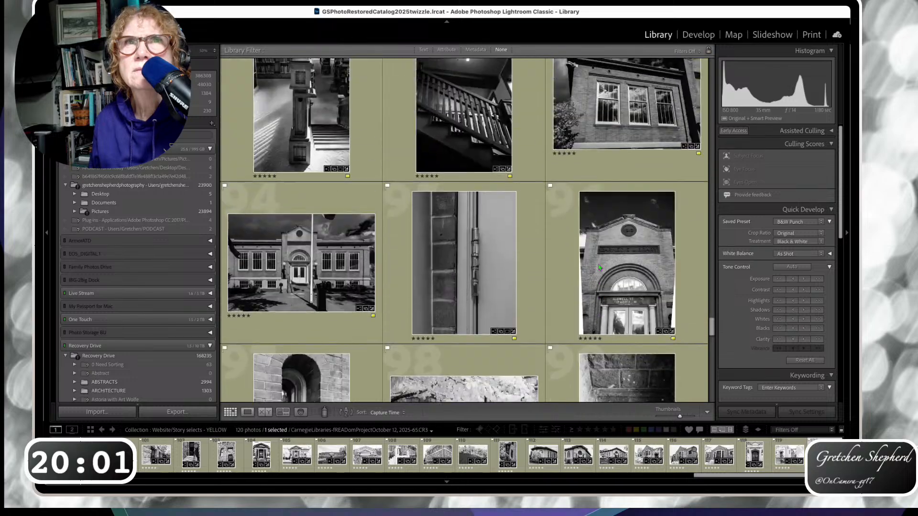
{"action": "scroll", "coordinate": [600, 268], "scroll_direction": "up", "scroll_amount": 4}
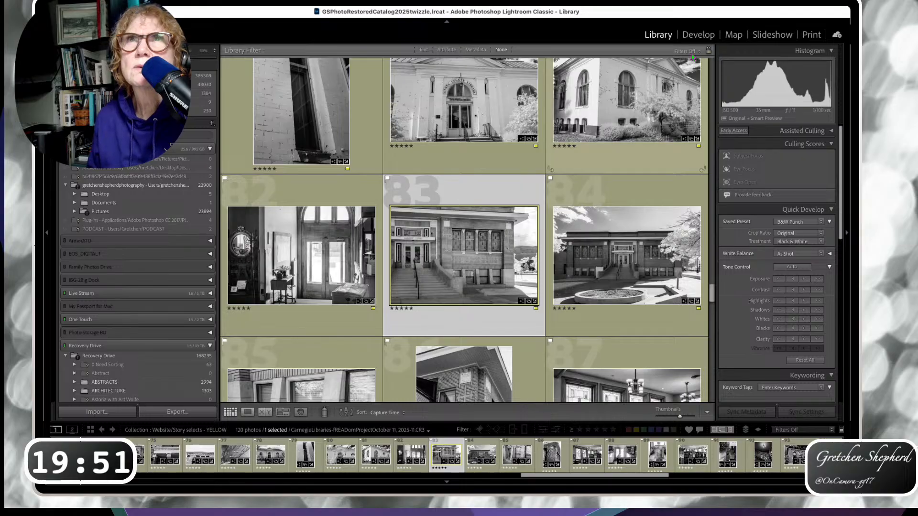
{"action": "left_click", "coordinate": [698, 35]}
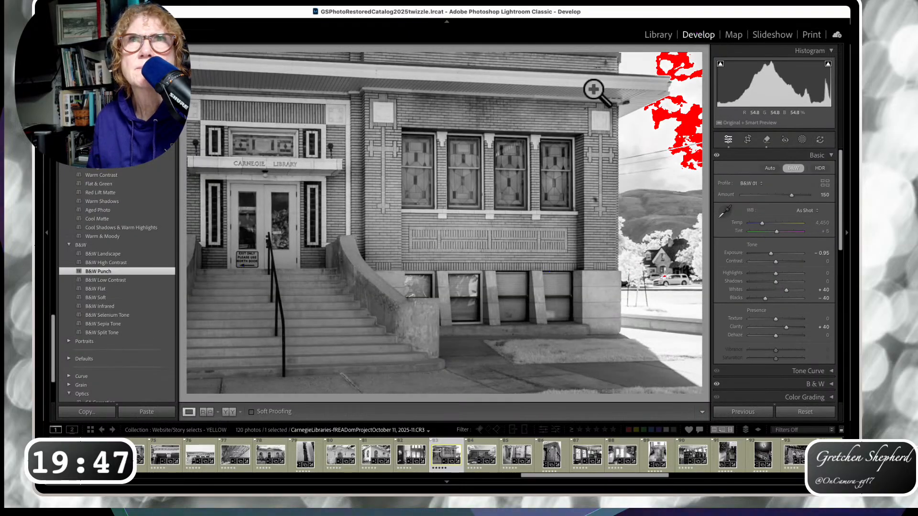
{"action": "left_click", "coordinate": [657, 36]}
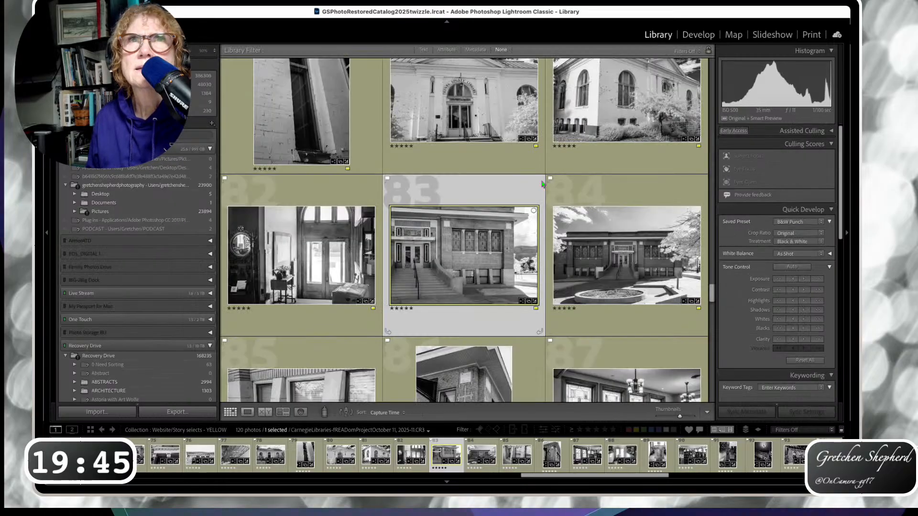
Examine the remaining thumbnails from photo 83 back to the early photos for a consistent black-and-white look
{"action": "scroll", "coordinate": [542, 184], "scroll_direction": "up", "scroll_amount": 3}
{"action": "scroll", "coordinate": [542, 185], "scroll_direction": "up", "scroll_amount": 1}
{"action": "scroll", "coordinate": [543, 184], "scroll_direction": "up", "scroll_amount": 1}
{"action": "scroll", "coordinate": [543, 184], "scroll_direction": "up", "scroll_amount": 2}
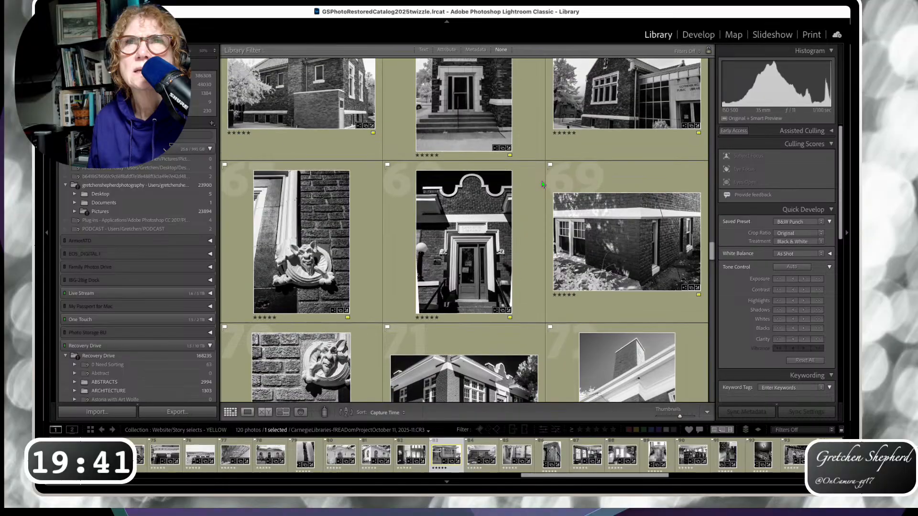
{"action": "scroll", "coordinate": [543, 184], "scroll_direction": "up", "scroll_amount": 4}
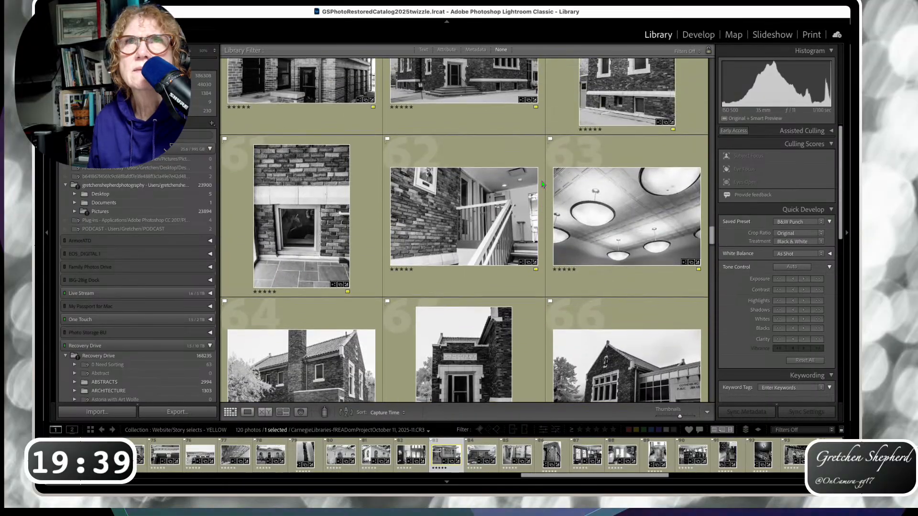
{"action": "scroll", "coordinate": [542, 184], "scroll_direction": "up", "scroll_amount": 6}
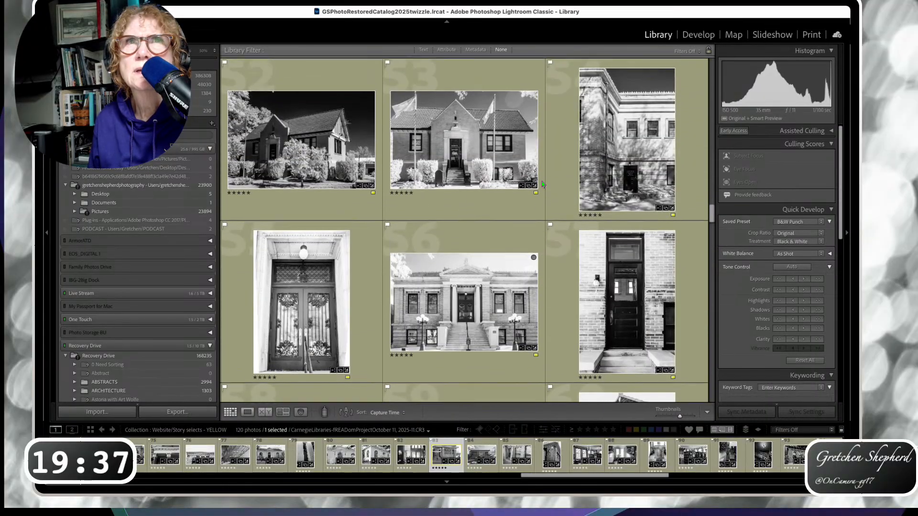
{"action": "scroll", "coordinate": [543, 184], "scroll_direction": "up", "scroll_amount": 2}
{"action": "scroll", "coordinate": [542, 184], "scroll_direction": "up", "scroll_amount": 2}
{"action": "scroll", "coordinate": [543, 184], "scroll_direction": "up", "scroll_amount": 2}
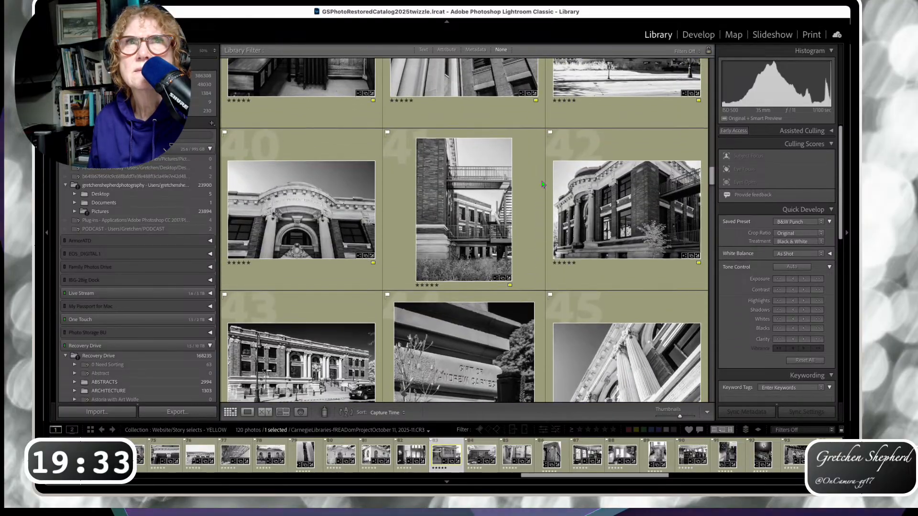
{"action": "scroll", "coordinate": [542, 184], "scroll_direction": "up", "scroll_amount": 12}
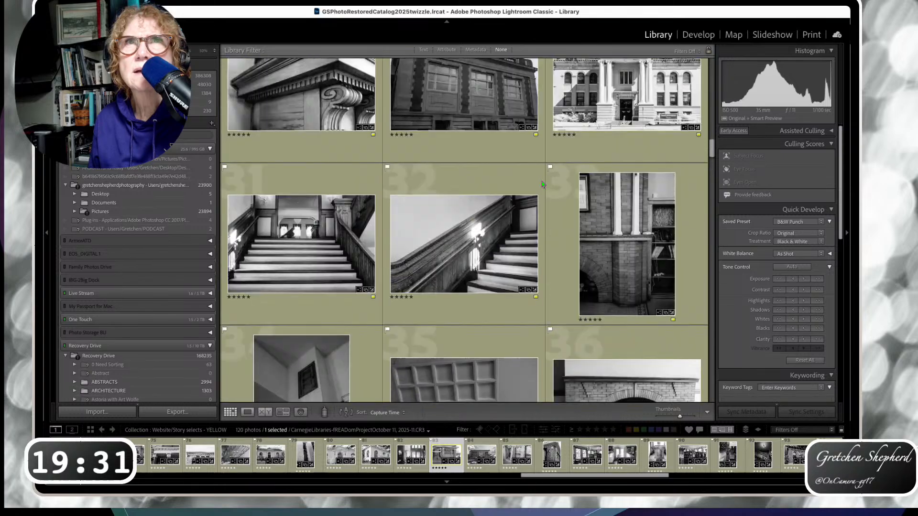
{"action": "scroll", "coordinate": [542, 184], "scroll_direction": "up", "scroll_amount": 5}
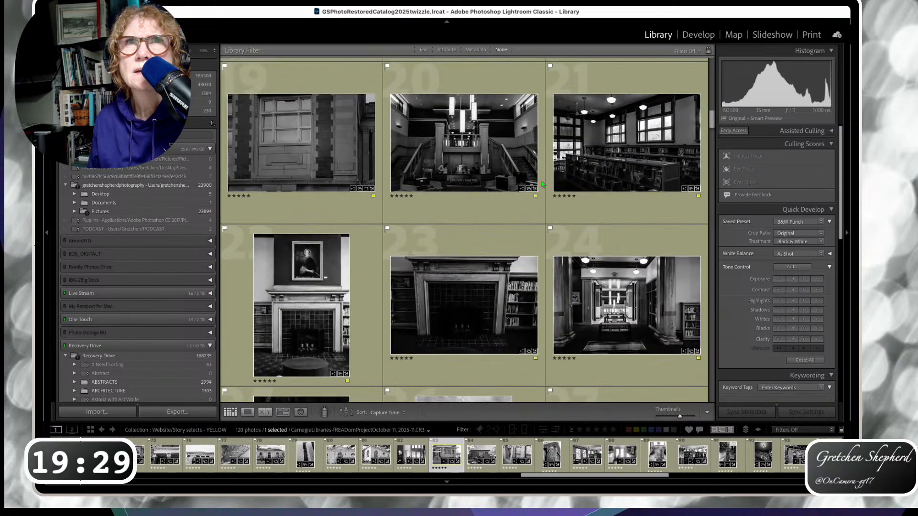
{"action": "scroll", "coordinate": [543, 184], "scroll_direction": "up", "scroll_amount": 6}
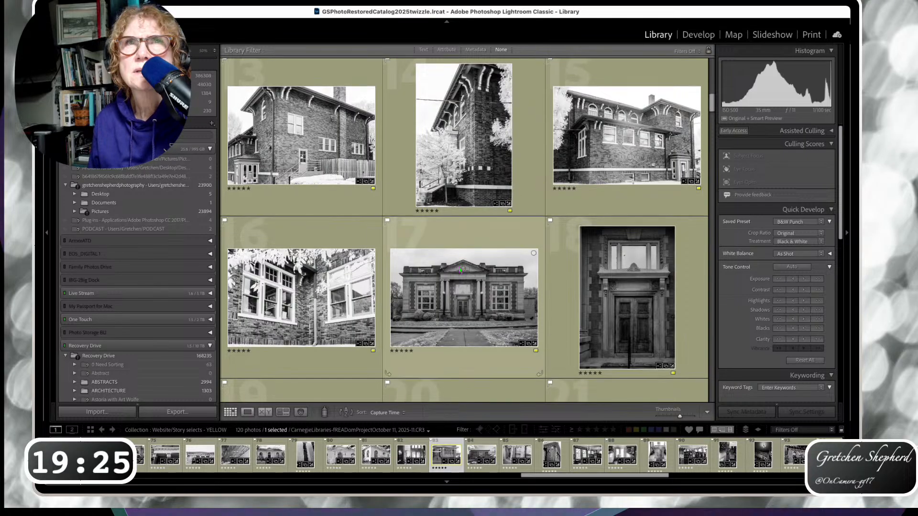
View photo 17, the columned facade with two lamp posts, in Develop and return to the thumbnail grid
{"action": "scroll", "coordinate": [458, 278], "scroll_direction": "up", "scroll_amount": 1}
{"action": "left_click", "coordinate": [457, 278]}
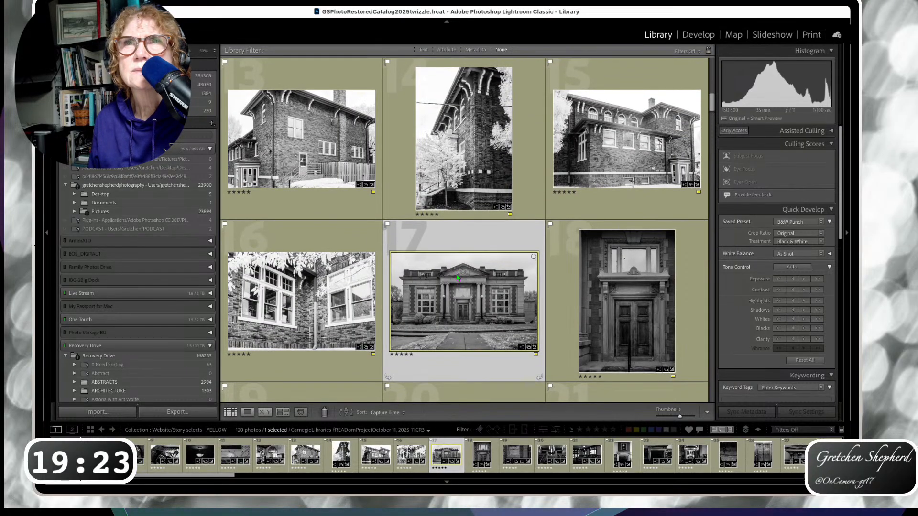
{"action": "left_click", "coordinate": [708, 38]}
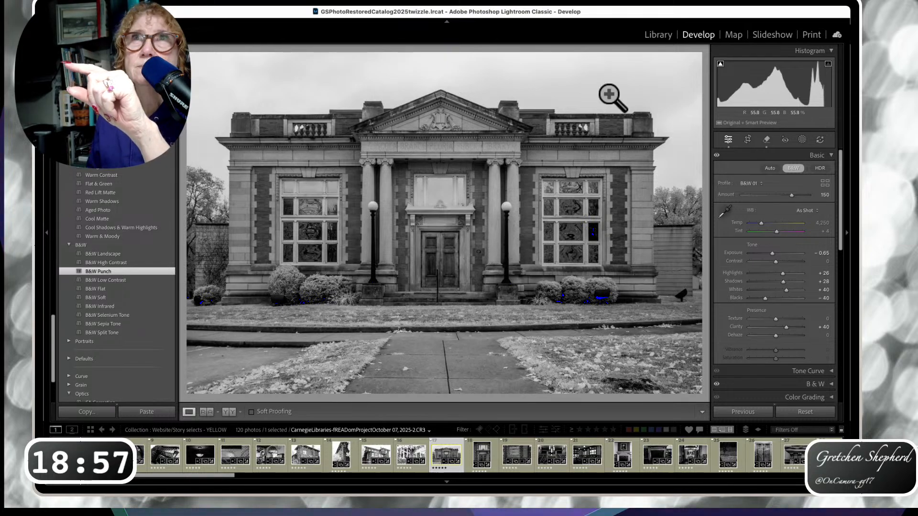
{"action": "left_click", "coordinate": [658, 37]}
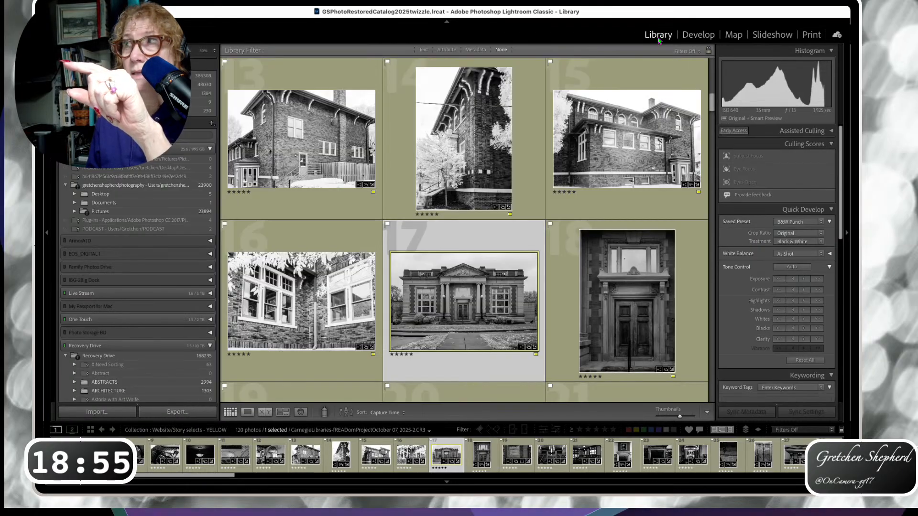
Compare photo 2, the Dayton Public Library facade, with its neighbouring thumbnails and apply the B&W Punch preset to it
{"action": "scroll", "coordinate": [491, 330], "scroll_direction": "up", "scroll_amount": 5}
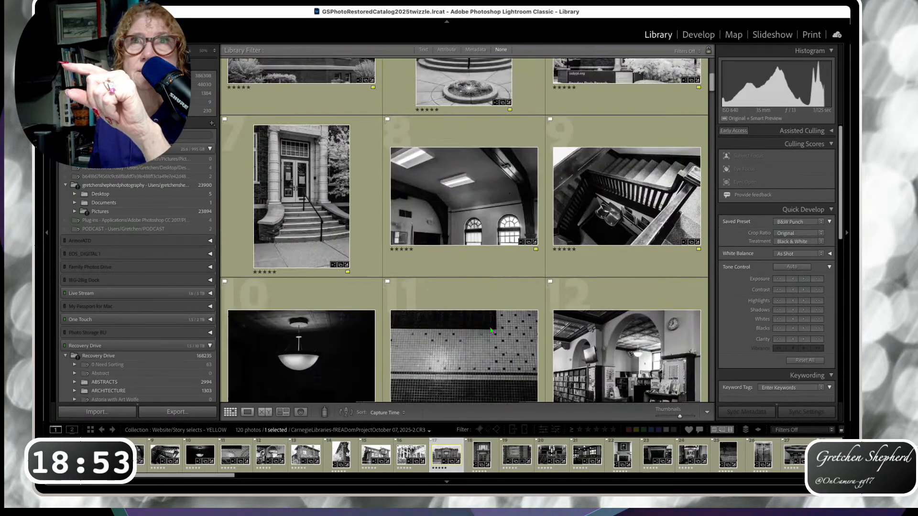
{"action": "scroll", "coordinate": [491, 330], "scroll_direction": "up", "scroll_amount": 3}
{"action": "left_click", "coordinate": [501, 193]}
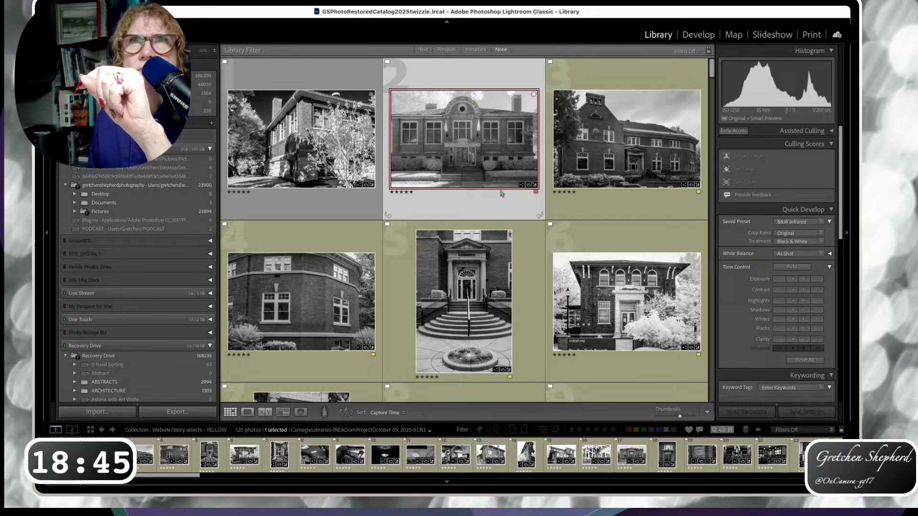
{"action": "scroll", "coordinate": [500, 203], "scroll_direction": "down", "scroll_amount": 10}
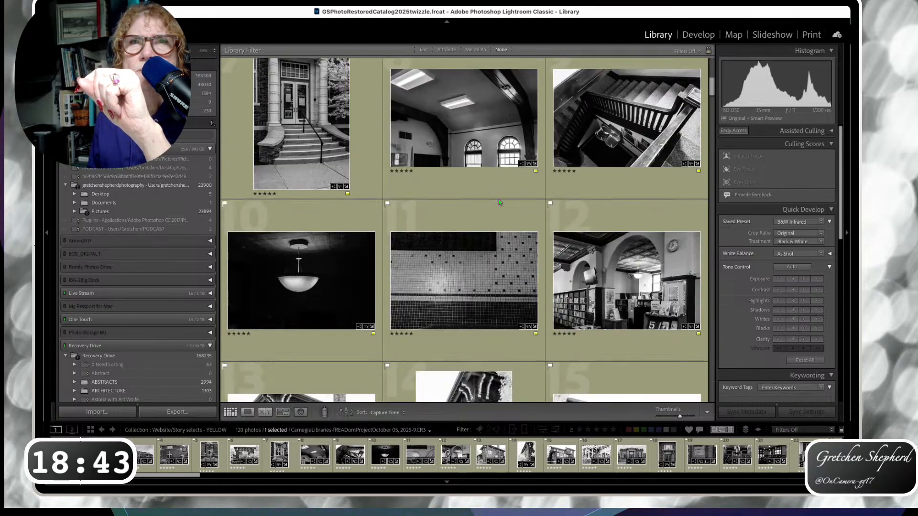
{"action": "scroll", "coordinate": [499, 203], "scroll_direction": "down", "scroll_amount": 2}
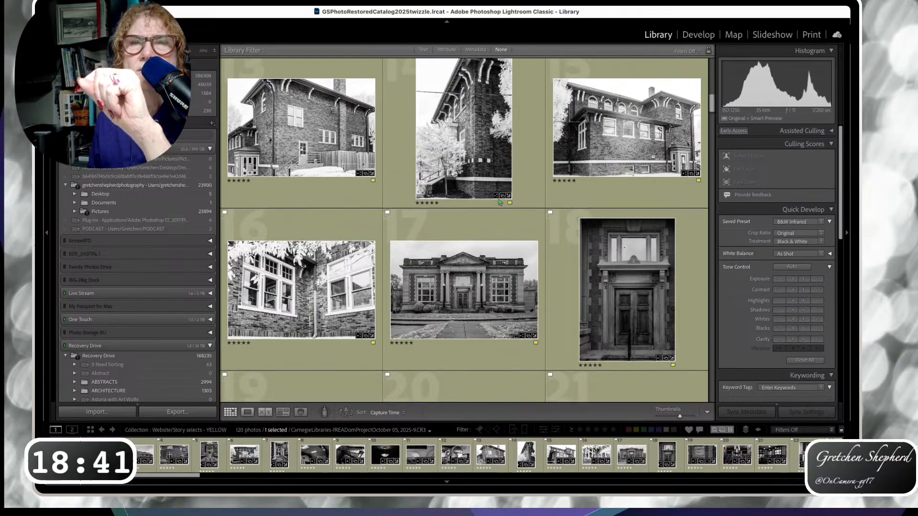
{"action": "scroll", "coordinate": [499, 203], "scroll_direction": "up", "scroll_amount": 12}
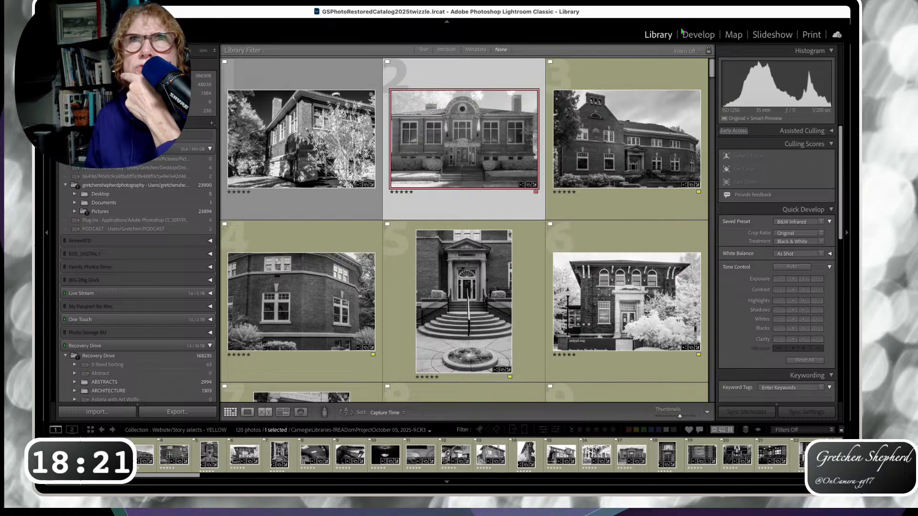
{"action": "left_click", "coordinate": [697, 35]}
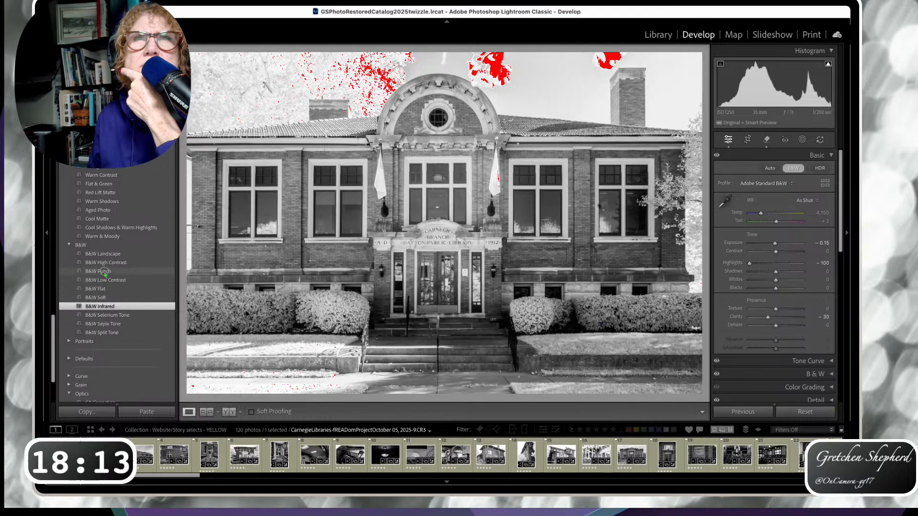
{"action": "left_click", "coordinate": [106, 273]}
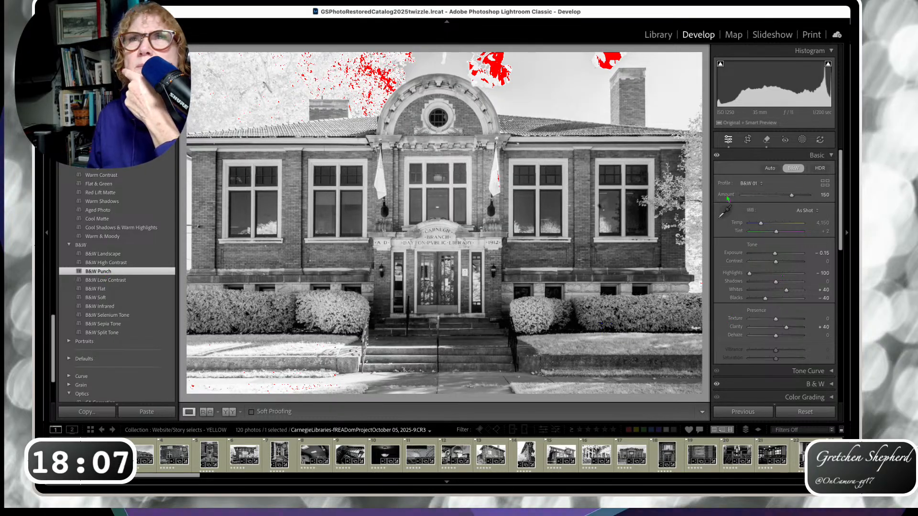
Try the B&W 01 profile at an Amount of 100, and reapply the B&W Punch preset
{"action": "left_click_drag", "start_coordinate": [793, 196], "coordinate": [791, 196]}
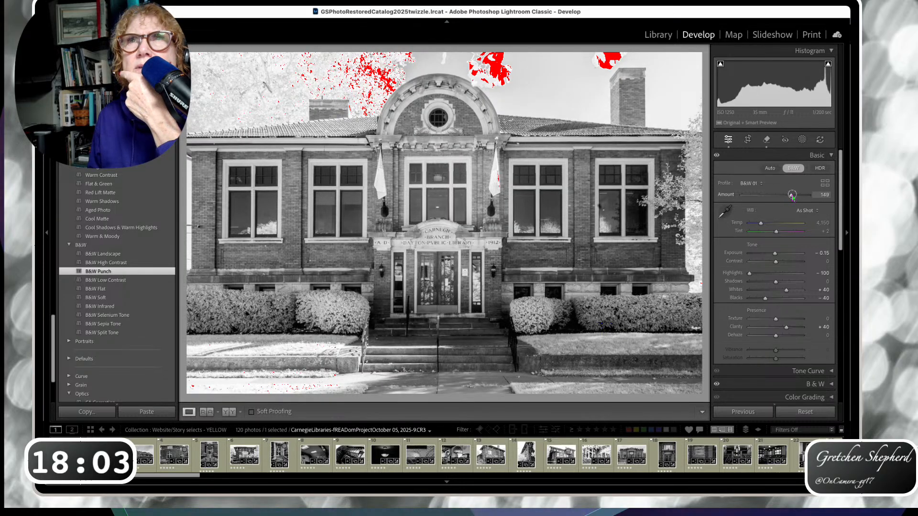
{"action": "double_click", "coordinate": [791, 196]}
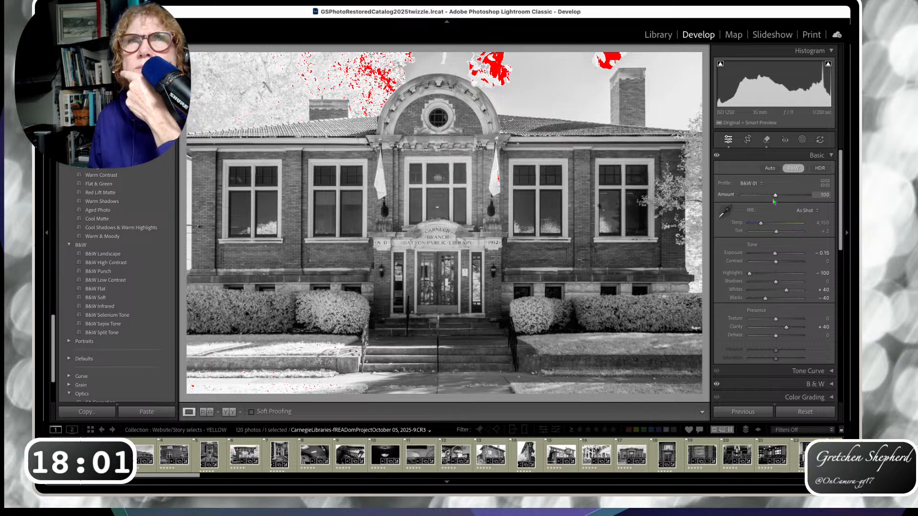
{"action": "left_click", "coordinate": [162, 271]}
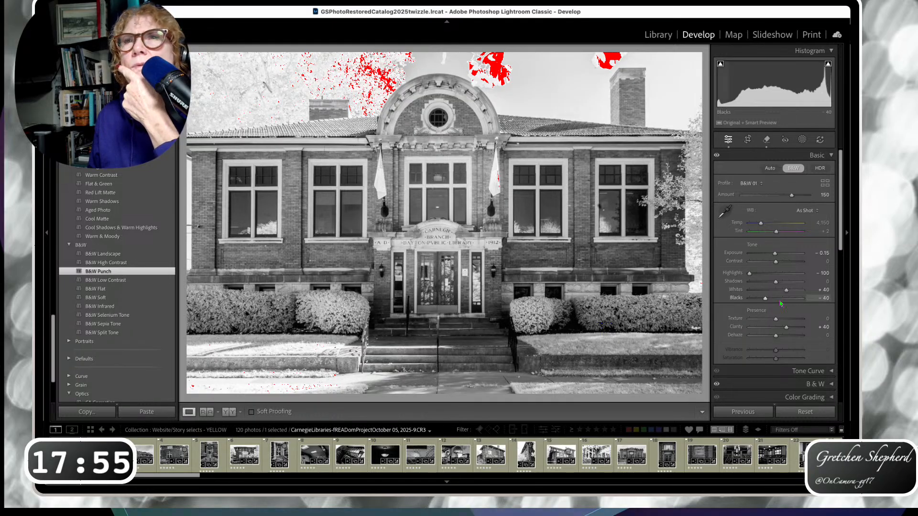
Set Whites to +1 and Shadows to +9 on the Dayton library photo, and inspect the bright leaves above the arch
{"action": "left_click_drag", "start_coordinate": [786, 293], "coordinate": [777, 293]}
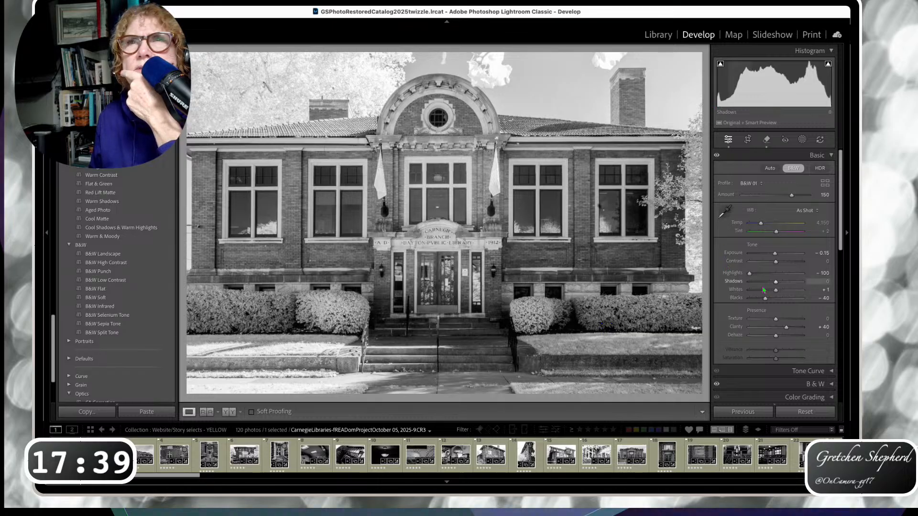
{"action": "left_click_drag", "start_coordinate": [777, 283], "coordinate": [781, 285]}
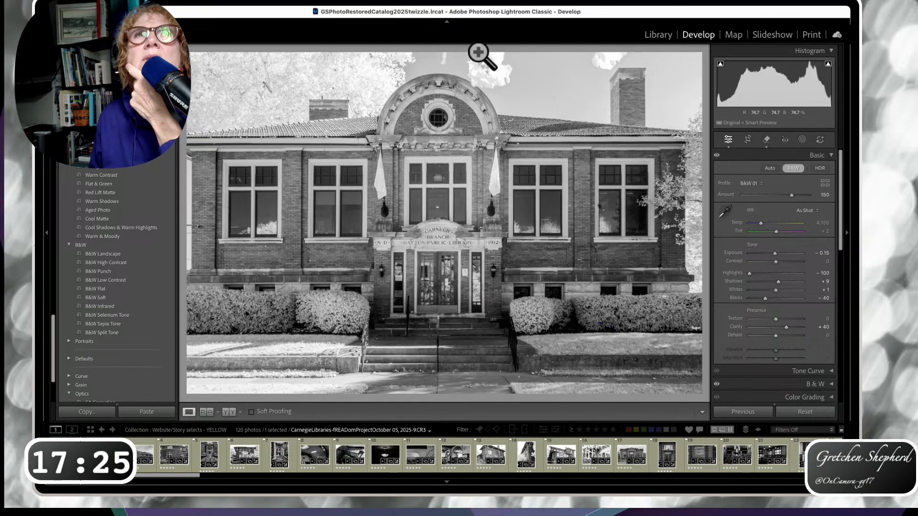
{"action": "left_click", "coordinate": [495, 75]}
{"action": "left_click_drag", "start_coordinate": [531, 91], "coordinate": [544, 216]}
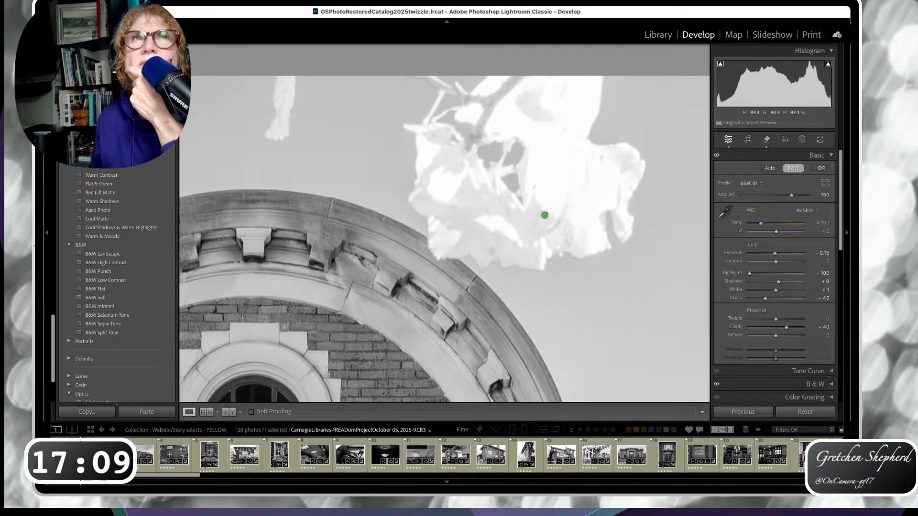
Compare the whole Dayton library facade with close-ups of the bright leaves hanging in the sky above the arch
{"action": "left_click", "coordinate": [432, 214]}
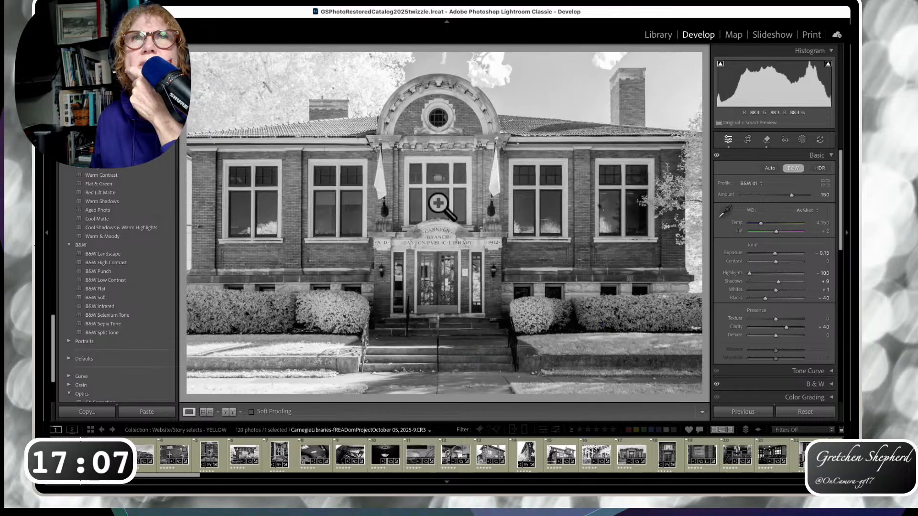
{"action": "left_click", "coordinate": [448, 136]}
{"action": "left_click", "coordinate": [440, 178]}
{"action": "left_click_drag", "start_coordinate": [487, 92], "coordinate": [549, 215]}
{"action": "left_click", "coordinate": [544, 99]}
{"action": "left_click", "coordinate": [530, 139]}
{"action": "left_click", "coordinate": [514, 157]}
{"action": "left_click_drag", "start_coordinate": [537, 149], "coordinate": [580, 367]}
{"action": "left_click_drag", "start_coordinate": [563, 198], "coordinate": [619, 396]}
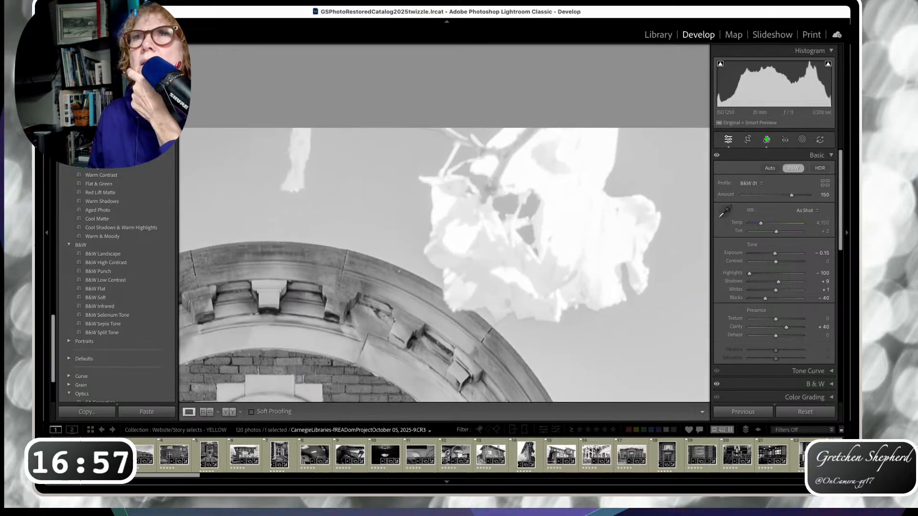
Remove the small hanging leaf in the sky above the arch with the generative AI Remove tool at brush size 18
{"action": "left_click", "coordinate": [766, 140]}
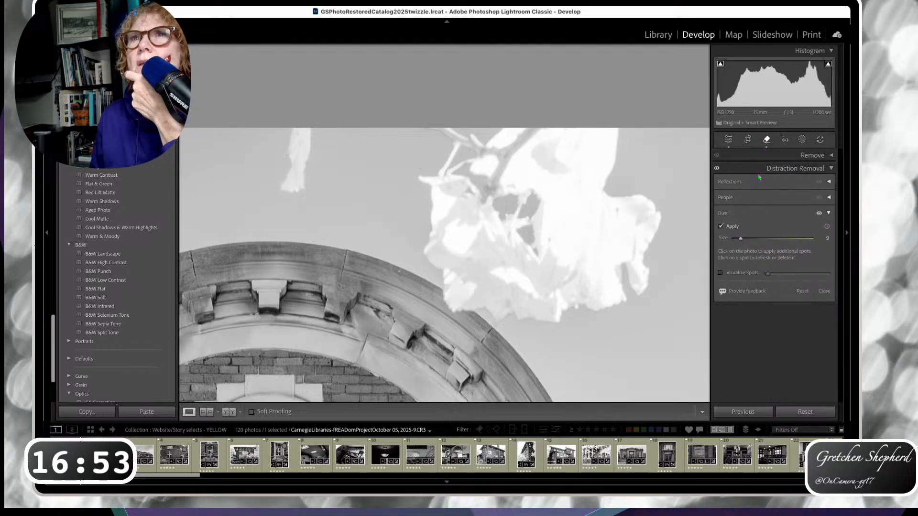
{"action": "left_click", "coordinate": [830, 213]}
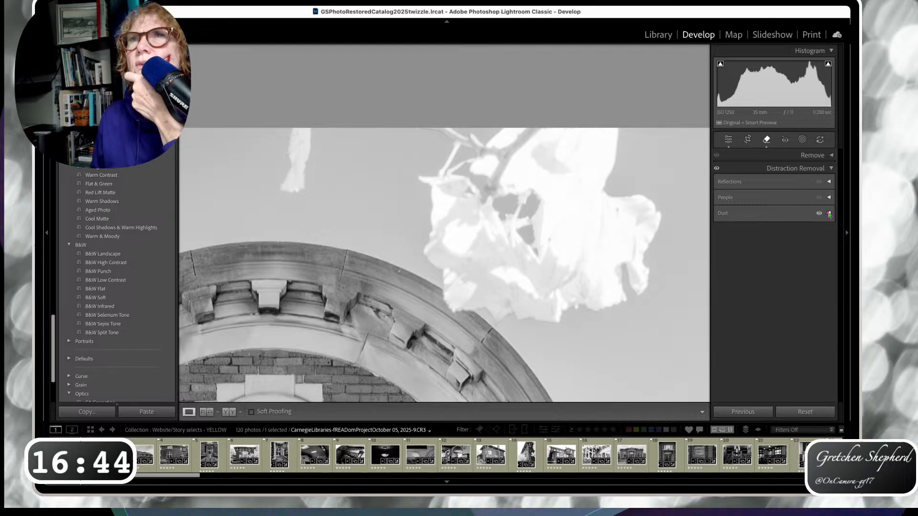
{"action": "left_click", "coordinate": [767, 140]}
{"action": "left_click", "coordinate": [767, 140]}
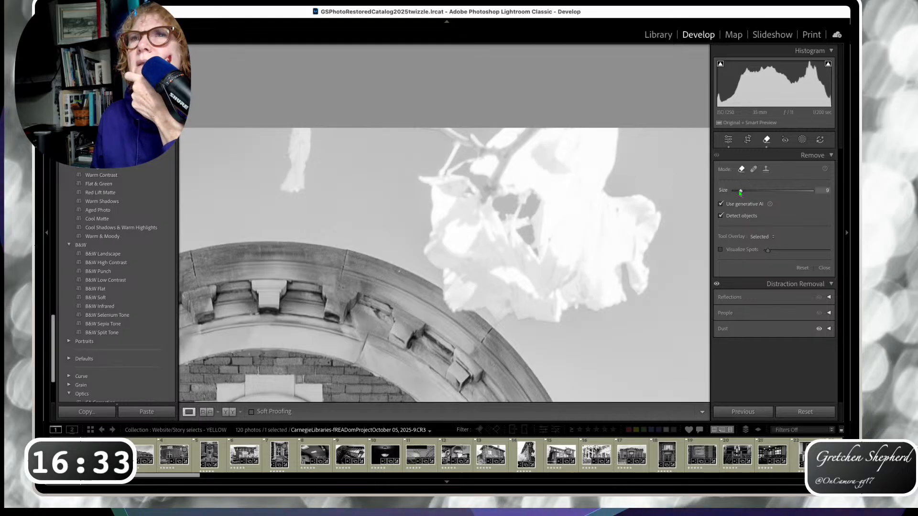
{"action": "left_click_drag", "start_coordinate": [749, 192], "coordinate": [748, 191]}
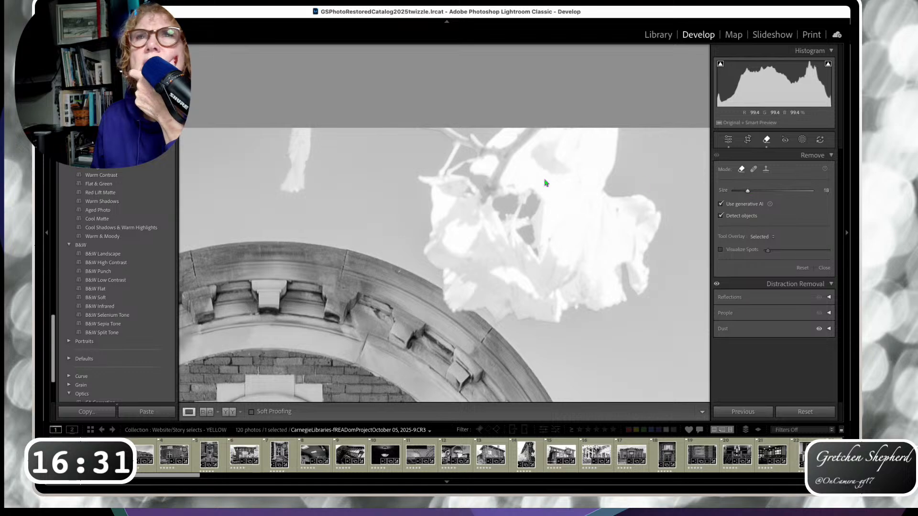
{"action": "mouse_move", "coordinate": [298, 121]}
{"action": "left_mouse_down"}
{"action": "mouse_move", "coordinate": [324, 127]}
{"action": "mouse_move", "coordinate": [301, 137]}
{"action": "mouse_move", "coordinate": [294, 191]}
{"action": "mouse_move", "coordinate": [280, 181]}
{"action": "mouse_move", "coordinate": [287, 165]}
{"action": "left_mouse_up"}
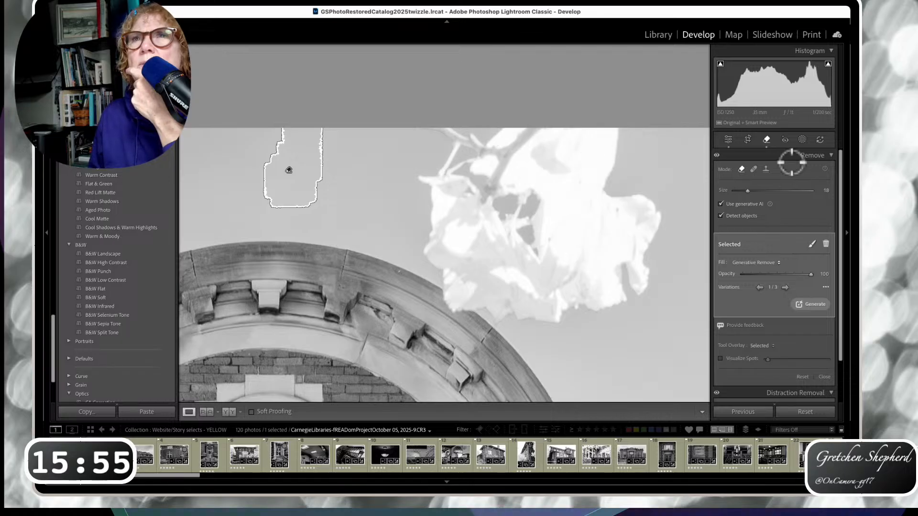
Remove the large bright leaf cluster beside the arch with generative Remove at brush size 56, covering the whole cluster in the mask
{"action": "left_click_drag", "start_coordinate": [754, 192], "coordinate": [779, 193]}
{"action": "mouse_move", "coordinate": [620, 154]}
{"action": "left_mouse_down"}
{"action": "mouse_move", "coordinate": [443, 148]}
{"action": "mouse_move", "coordinate": [428, 188]}
{"action": "mouse_move", "coordinate": [447, 210]}
{"action": "mouse_move", "coordinate": [633, 212]}
{"action": "mouse_move", "coordinate": [641, 268]}
{"action": "mouse_move", "coordinate": [548, 288]}
{"action": "mouse_move", "coordinate": [522, 286]}
{"action": "mouse_move", "coordinate": [511, 270]}
{"action": "mouse_move", "coordinate": [512, 285]}
{"action": "mouse_move", "coordinate": [510, 242]}
{"action": "mouse_move", "coordinate": [489, 224]}
{"action": "left_mouse_up"}
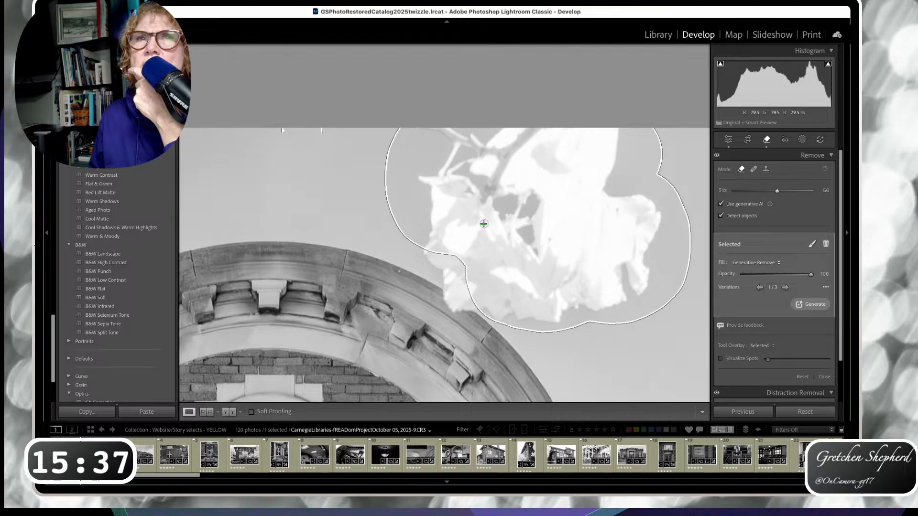
{"action": "left_click_drag", "start_coordinate": [475, 219], "coordinate": [453, 234]}
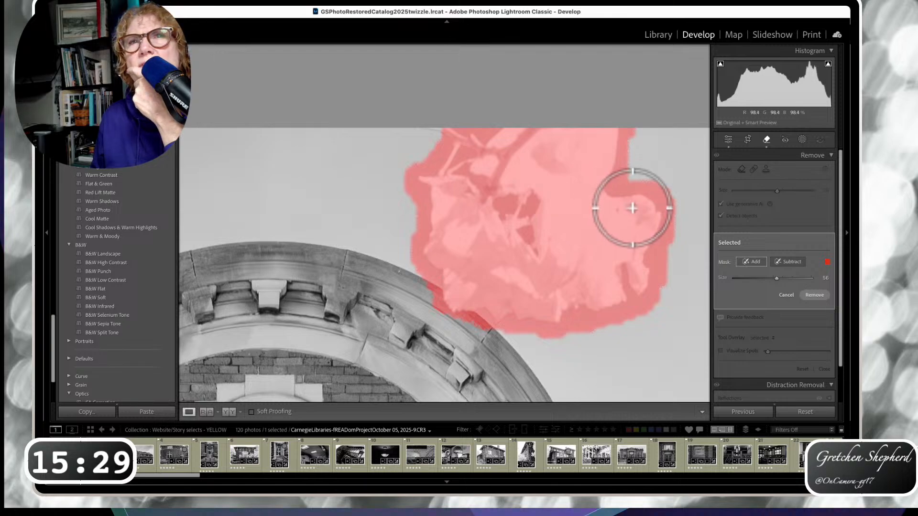
{"action": "left_click", "coordinate": [648, 215]}
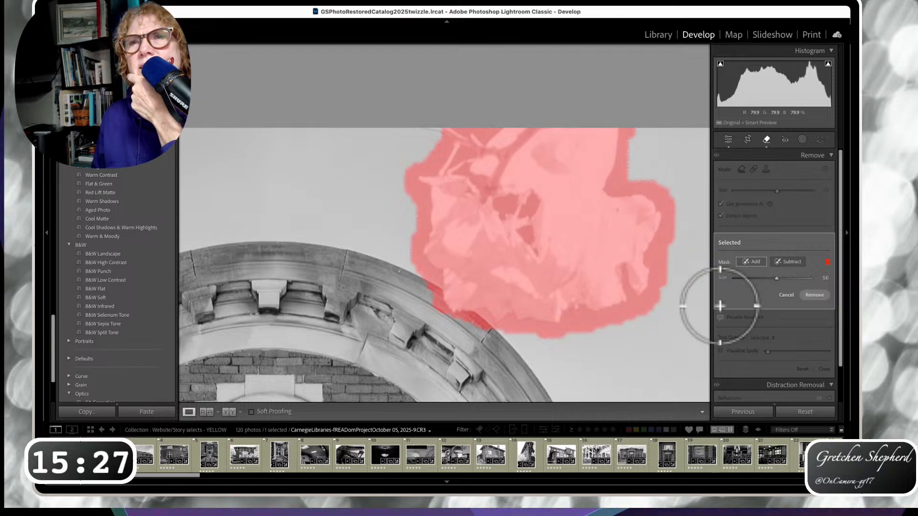
{"action": "left_click", "coordinate": [817, 298]}
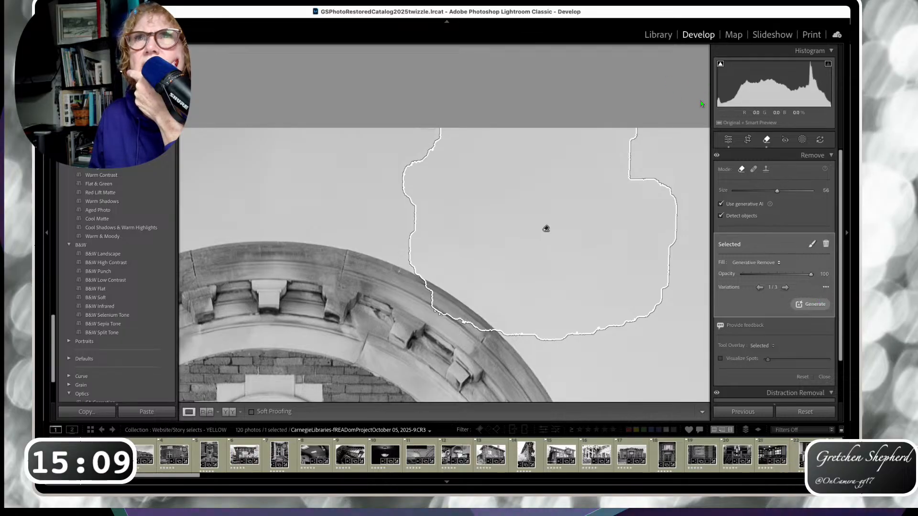
{"action": "left_click", "coordinate": [729, 139]}
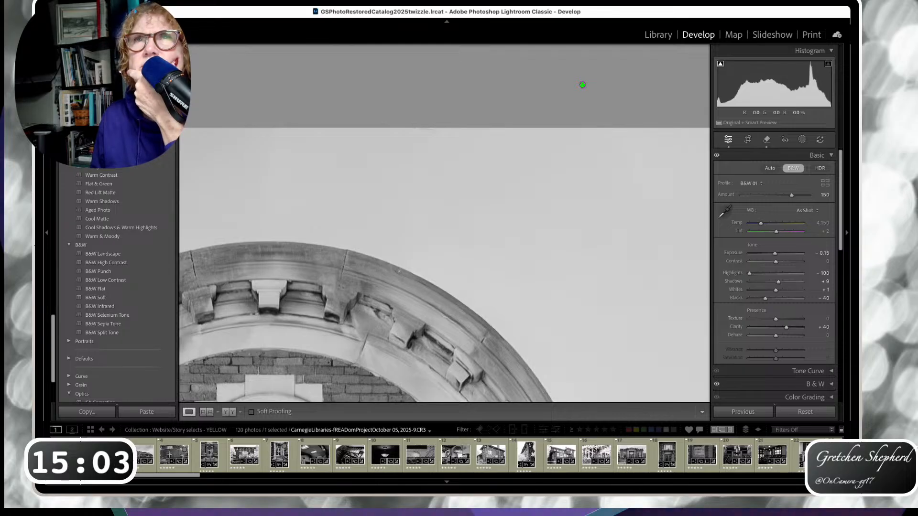
Remove the white leaves in the sky beside the chimney with generative Remove and check the cleaned-up facade
{"action": "left_click", "coordinate": [535, 193]}
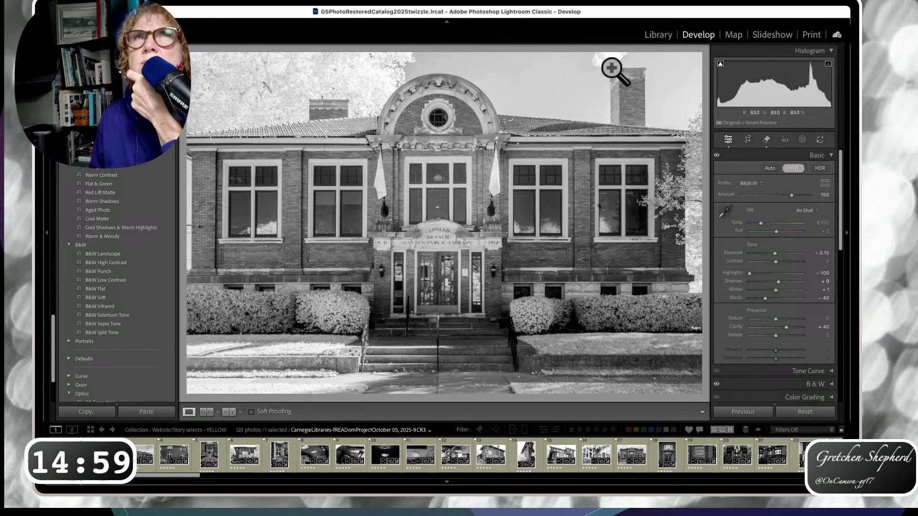
{"action": "left_click_drag", "start_coordinate": [609, 68], "coordinate": [499, 319]}
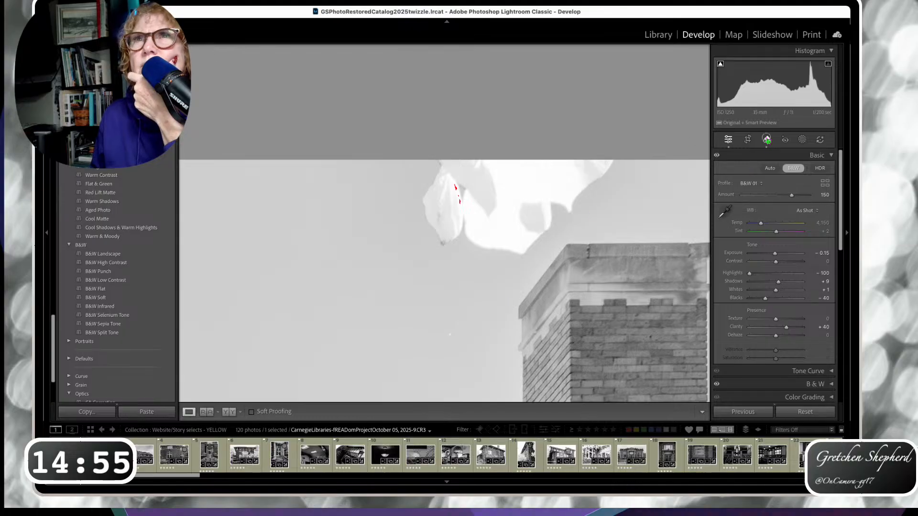
{"action": "left_click", "coordinate": [767, 138]}
{"action": "mouse_move", "coordinate": [617, 176]}
{"action": "left_mouse_down"}
{"action": "mouse_move", "coordinate": [446, 191]}
{"action": "mouse_move", "coordinate": [444, 210]}
{"action": "mouse_move", "coordinate": [466, 221]}
{"action": "mouse_move", "coordinate": [523, 211]}
{"action": "left_mouse_up"}
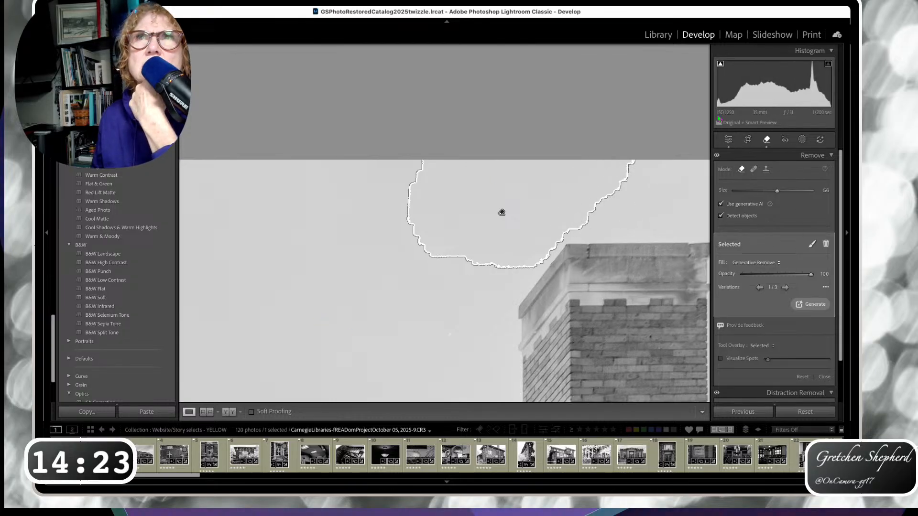
{"action": "left_click", "coordinate": [727, 140]}
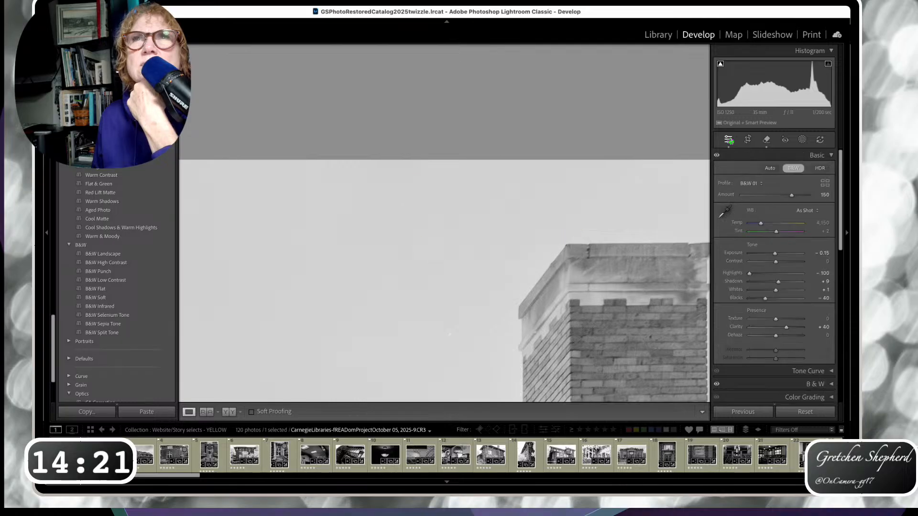
{"action": "left_click", "coordinate": [552, 166]}
{"action": "left_click", "coordinate": [487, 170]}
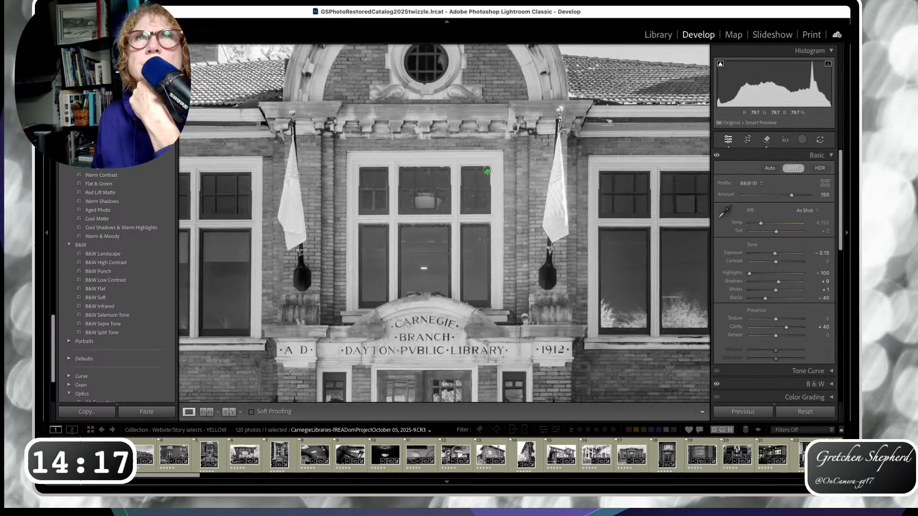
{"action": "left_click", "coordinate": [487, 170]}
{"action": "left_click", "coordinate": [475, 156]}
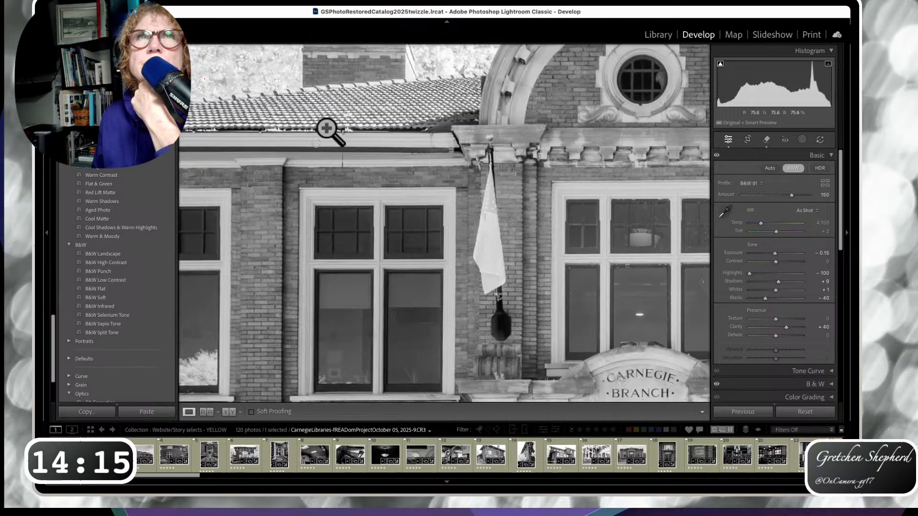
{"action": "left_click", "coordinate": [329, 131]}
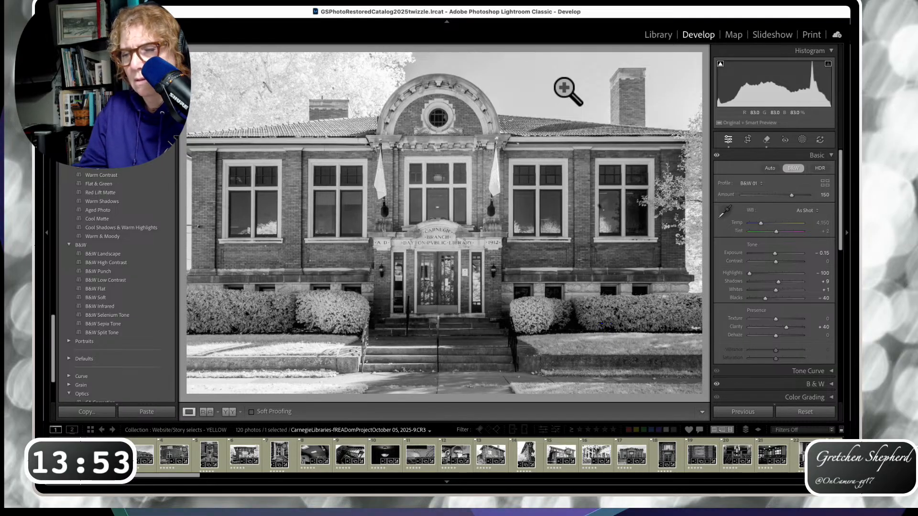
On the gabled brick library photo, October 06, 2025-4.CR3, set Shadows to +42, Exposure to −1.05 and Blacks to −16
{"action": "key", "text": "Right"}
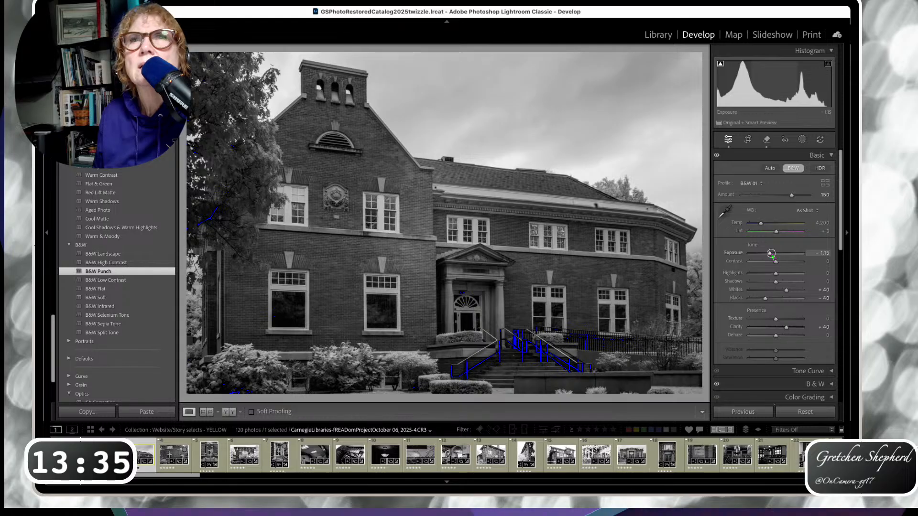
{"action": "left_click_drag", "start_coordinate": [778, 283], "coordinate": [787, 282]}
{"action": "left_click_drag", "start_coordinate": [769, 252], "coordinate": [772, 254]}
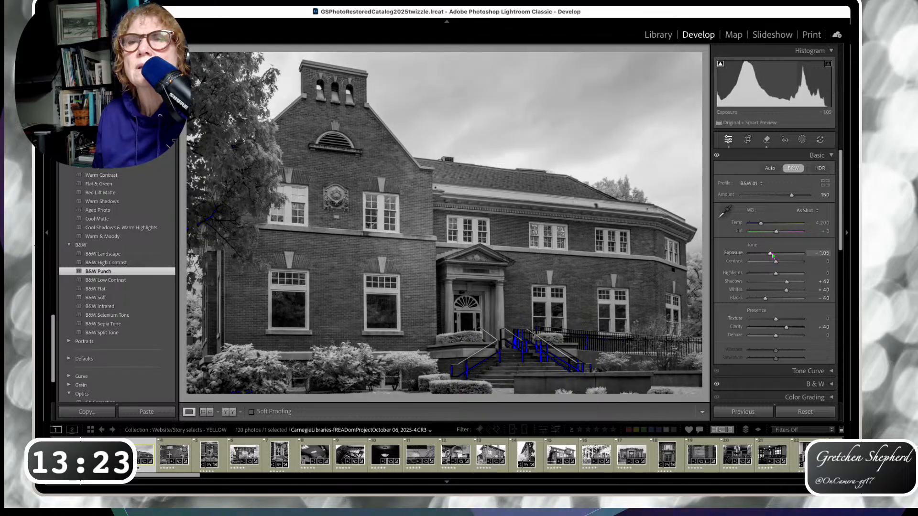
{"action": "left_click_drag", "start_coordinate": [766, 298], "coordinate": [772, 299]}
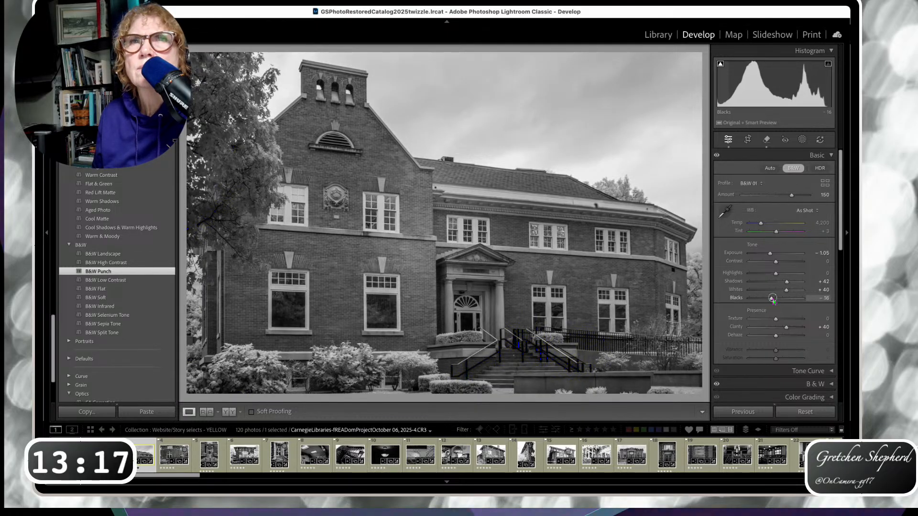
{"action": "left_click", "coordinate": [772, 298]}
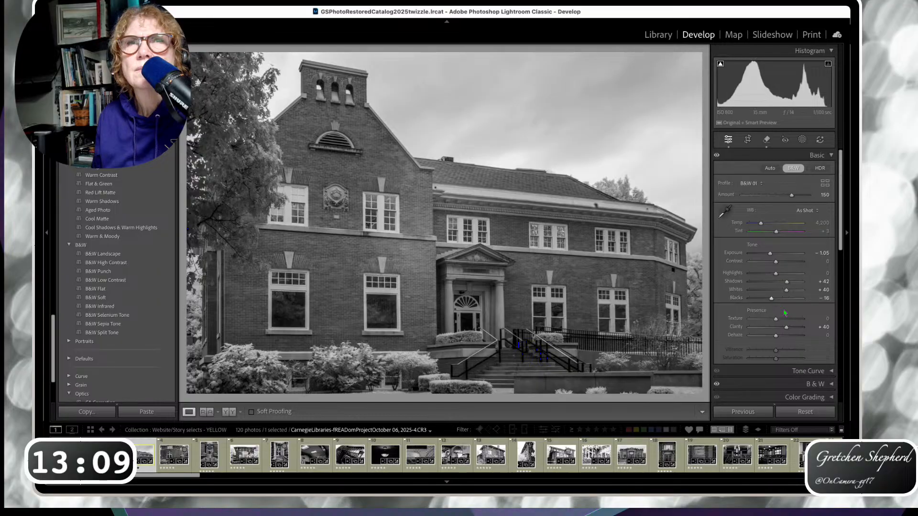
Set Dehaze to +2 and Clarity to +61 on the gabled brick library photo
{"action": "scroll", "coordinate": [785, 313], "scroll_direction": "down", "scroll_amount": 8}
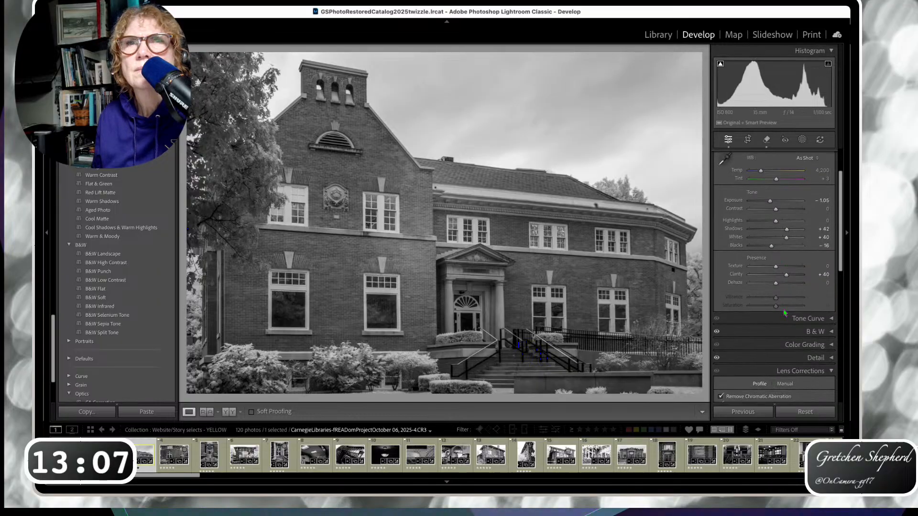
{"action": "scroll", "coordinate": [785, 313], "scroll_direction": "down", "scroll_amount": 4}
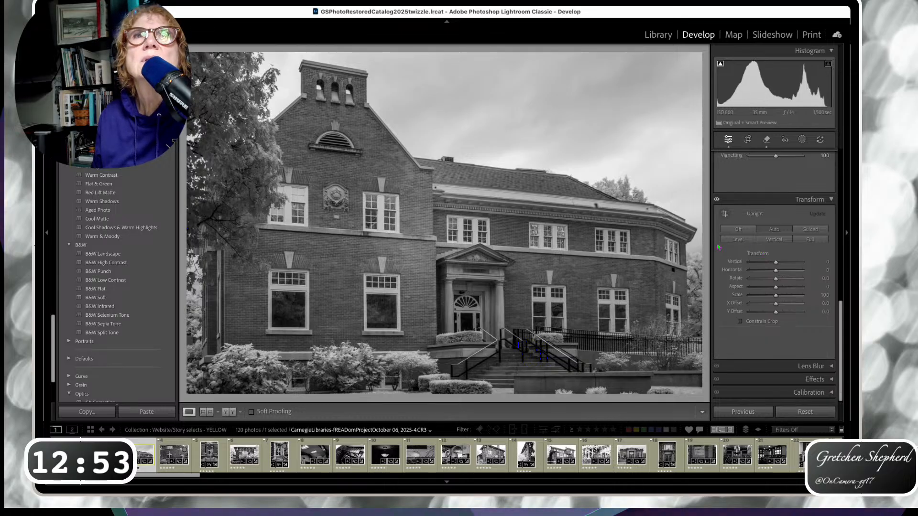
{"action": "scroll", "coordinate": [738, 247], "scroll_direction": "up", "scroll_amount": 10}
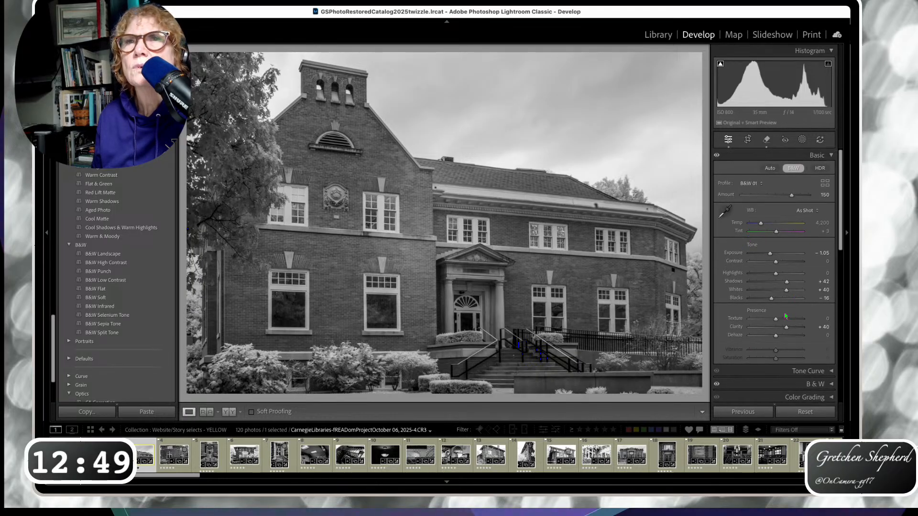
{"action": "left_click_drag", "start_coordinate": [775, 336], "coordinate": [776, 336]}
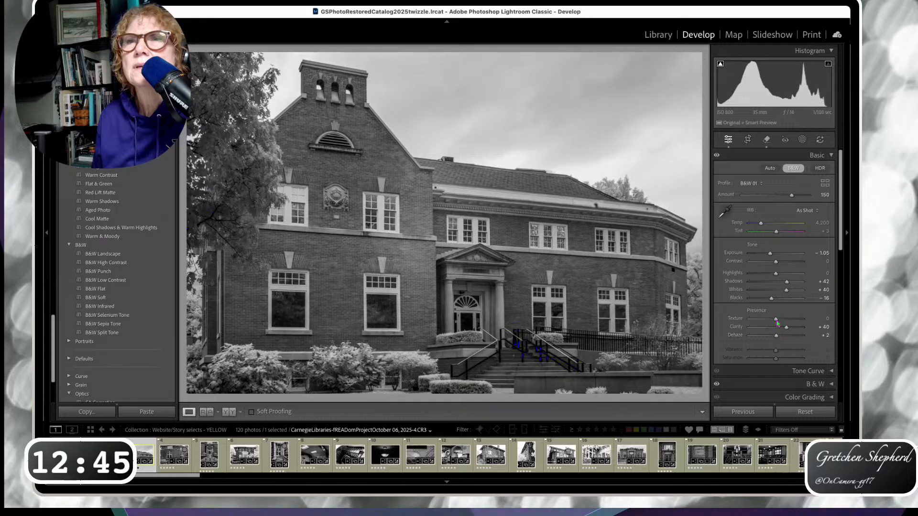
{"action": "left_click_drag", "start_coordinate": [789, 328], "coordinate": [790, 328]}
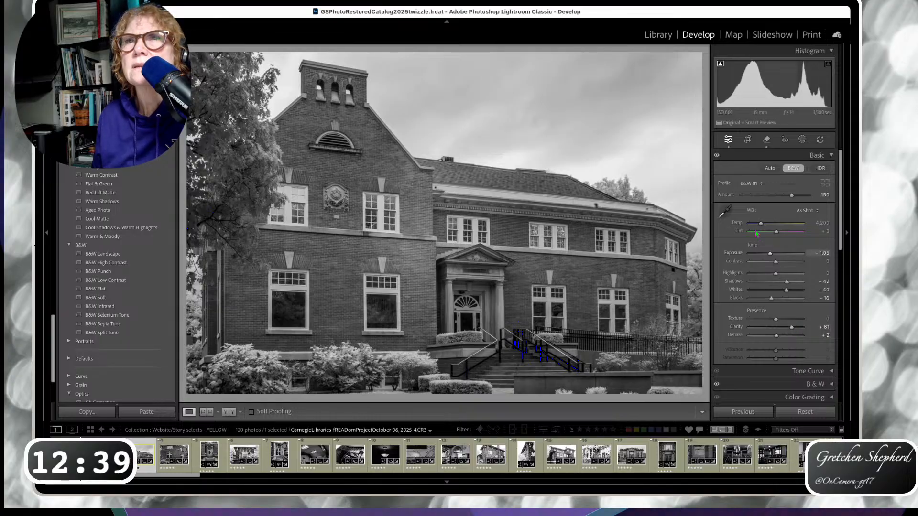
Look through the gabled library photo's Lens Corrections, Transform and Effects settings, including post-crop vignetting and grain
{"action": "scroll", "coordinate": [755, 249], "scroll_direction": "down", "scroll_amount": 3}
{"action": "scroll", "coordinate": [755, 249], "scroll_direction": "down", "scroll_amount": 5}
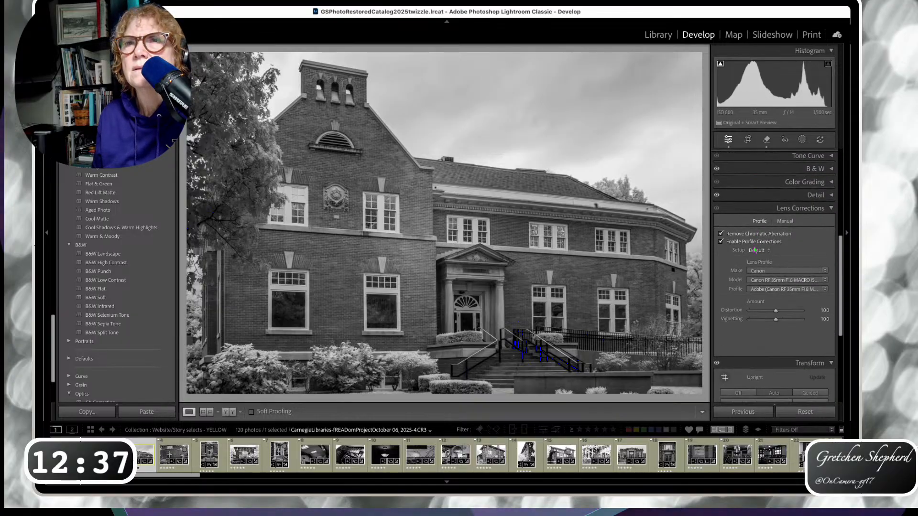
{"action": "scroll", "coordinate": [755, 249], "scroll_direction": "down", "scroll_amount": 6}
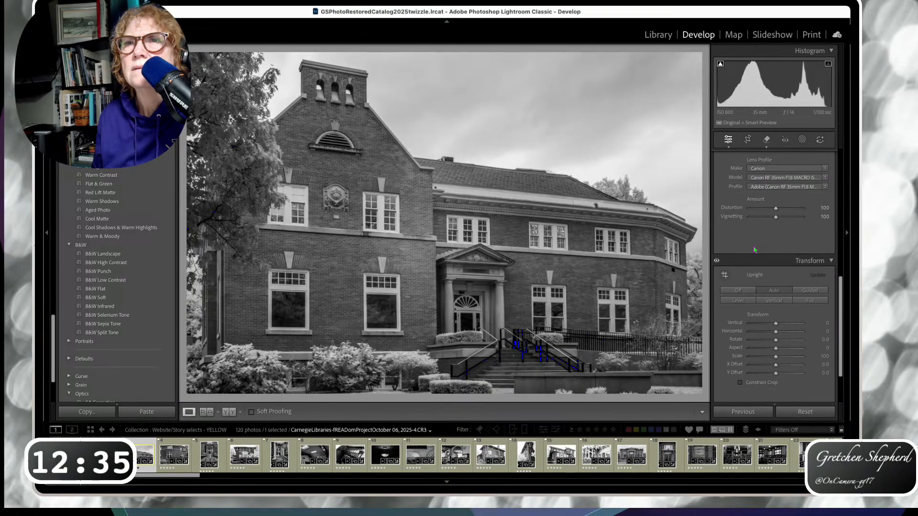
{"action": "scroll", "coordinate": [755, 249], "scroll_direction": "up", "scroll_amount": 1}
{"action": "scroll", "coordinate": [754, 249], "scroll_direction": "down", "scroll_amount": 1}
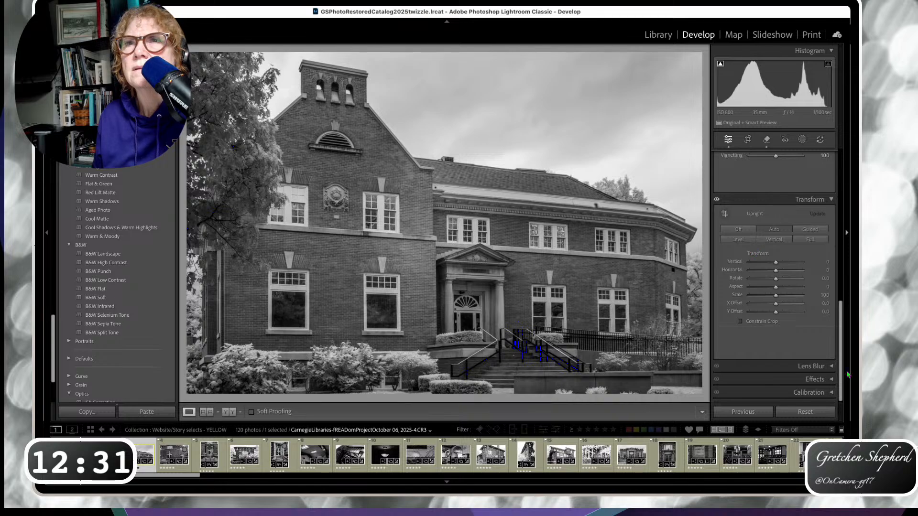
{"action": "left_click", "coordinate": [831, 378]}
{"action": "scroll", "coordinate": [790, 363], "scroll_direction": "down", "scroll_amount": 4}
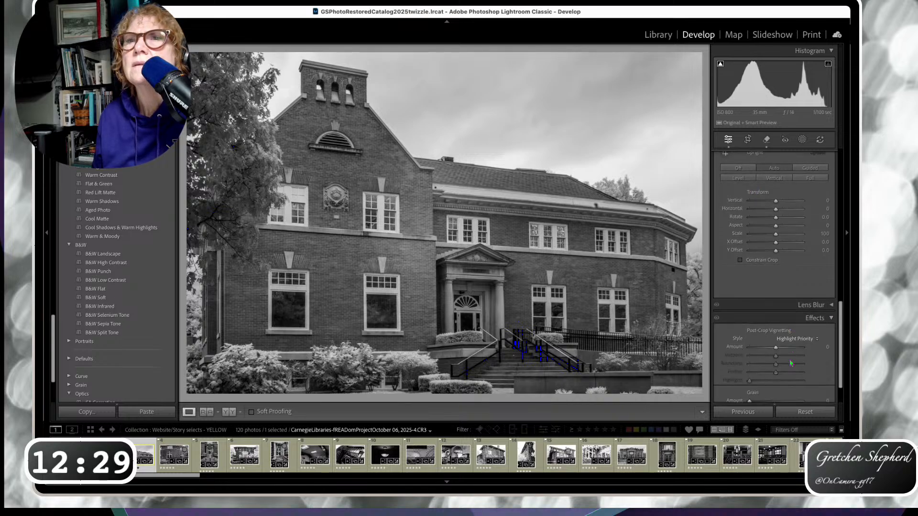
{"action": "scroll", "coordinate": [794, 326], "scroll_direction": "up", "scroll_amount": 3}
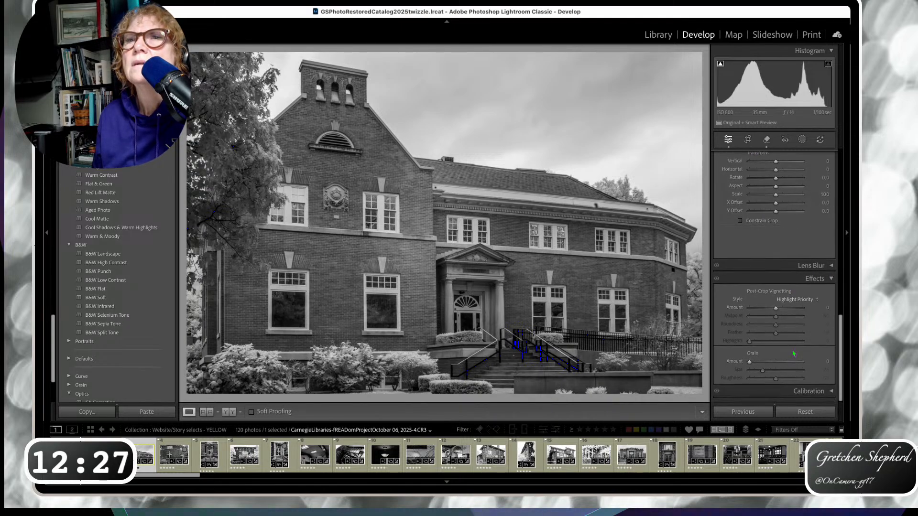
{"action": "scroll", "coordinate": [797, 297], "scroll_direction": "up", "scroll_amount": 8}
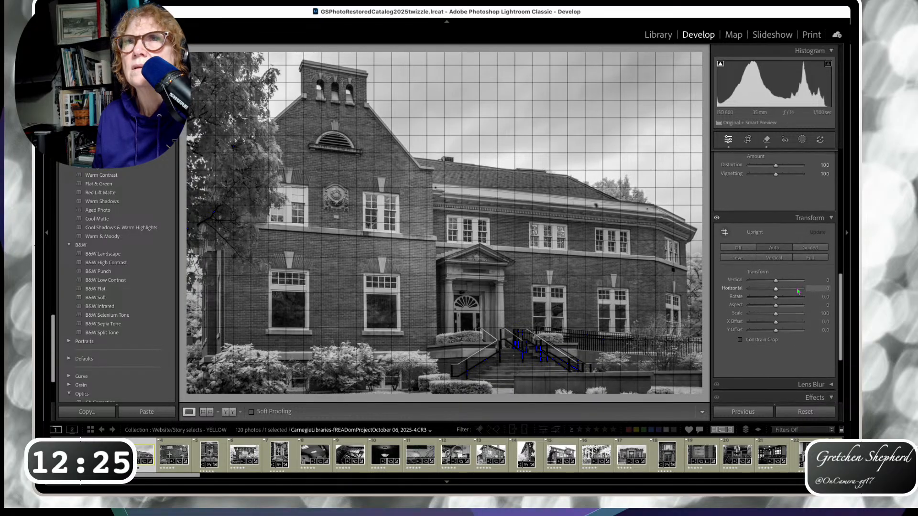
{"action": "scroll", "coordinate": [798, 292], "scroll_direction": "up", "scroll_amount": 3}
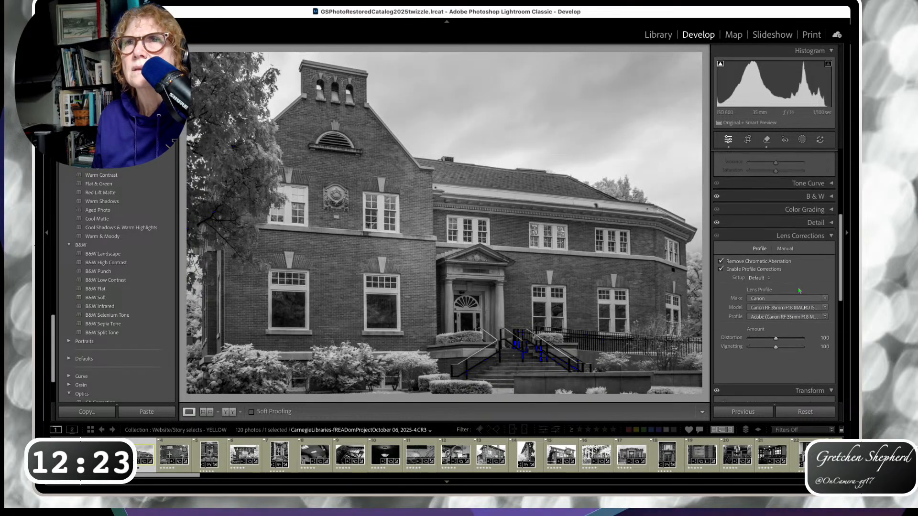
Review the gabled library photo's Detail settings, including Denoise, and its Black & White Mix values
{"action": "left_click", "coordinate": [832, 223]}
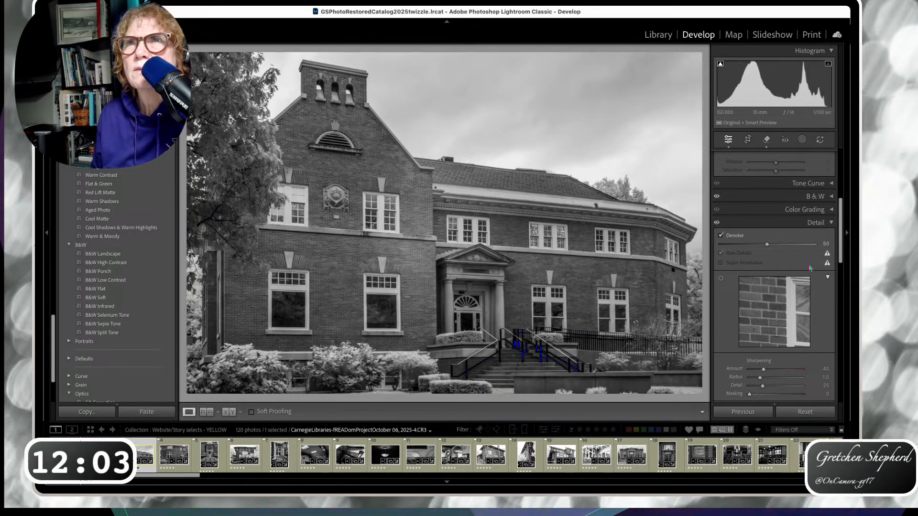
{"action": "scroll", "coordinate": [808, 270], "scroll_direction": "up", "scroll_amount": 2}
{"action": "scroll", "coordinate": [805, 277], "scroll_direction": "up", "scroll_amount": 2}
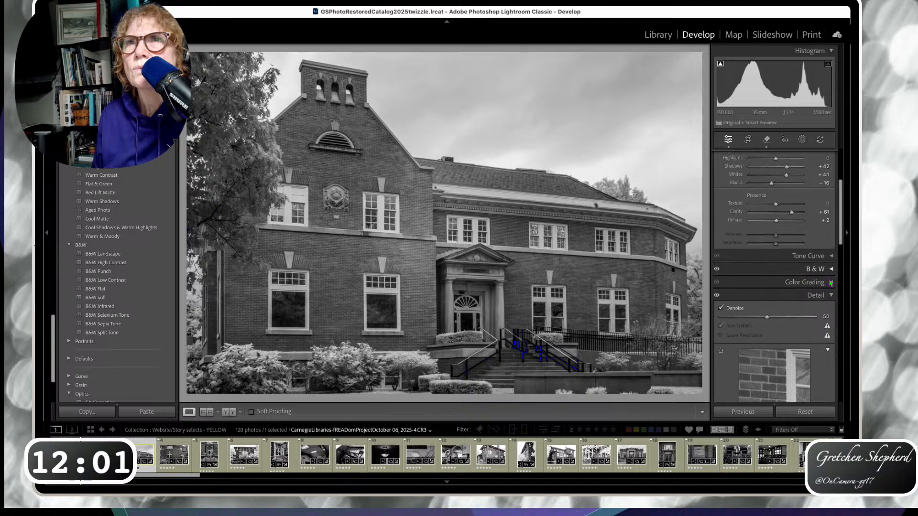
{"action": "left_click", "coordinate": [833, 269]}
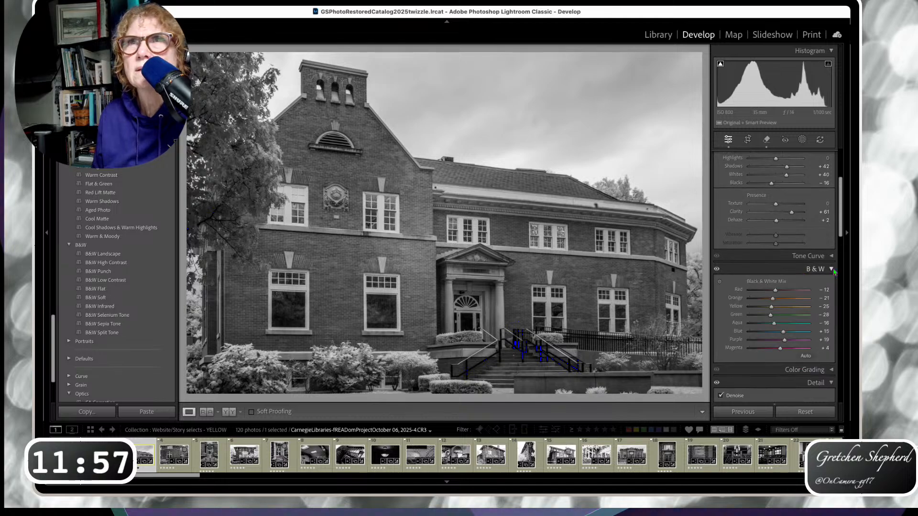
{"action": "left_click", "coordinate": [833, 270]}
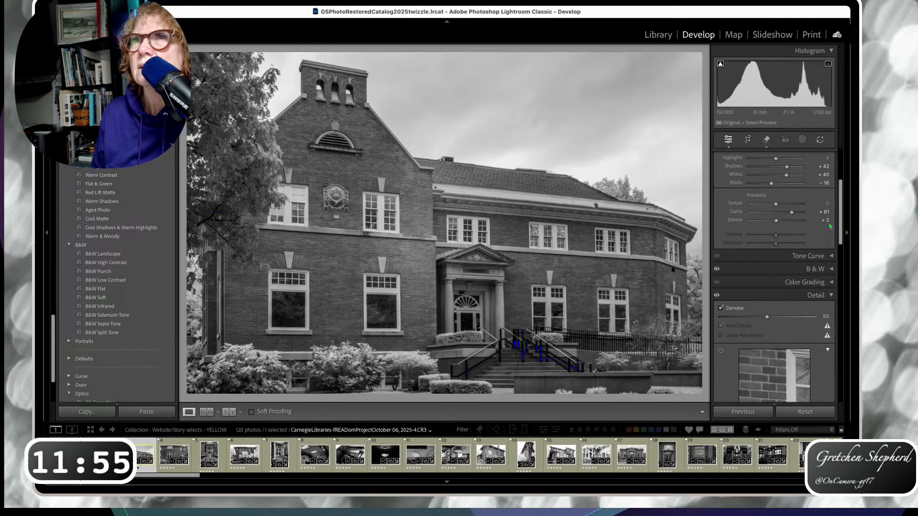
{"action": "scroll", "coordinate": [808, 220], "scroll_direction": "up", "scroll_amount": 3}
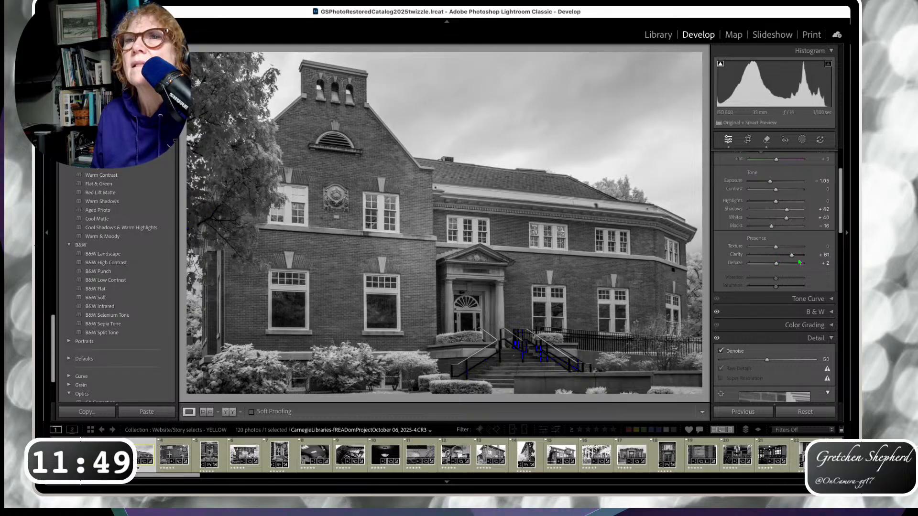
Examine the gabled library photo's sharpening, manual noise reduction, lens profile, Transform, Effects and Lens Blur settings
{"action": "scroll", "coordinate": [799, 262], "scroll_direction": "down", "scroll_amount": 10}
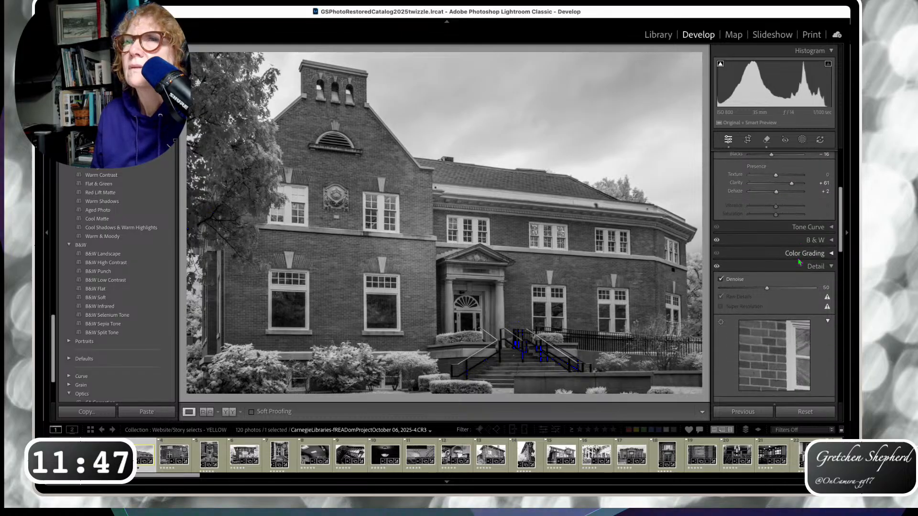
{"action": "scroll", "coordinate": [798, 259], "scroll_direction": "down", "scroll_amount": 6}
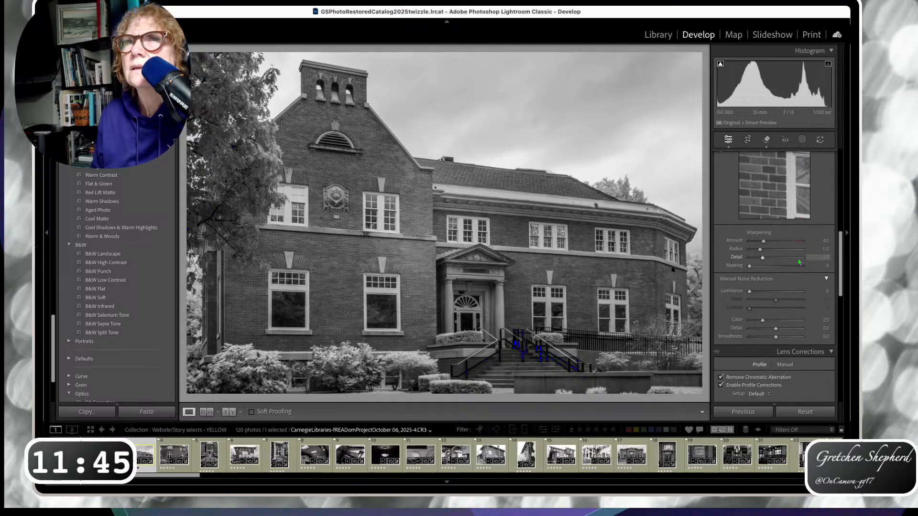
{"action": "scroll", "coordinate": [798, 262], "scroll_direction": "down", "scroll_amount": 3}
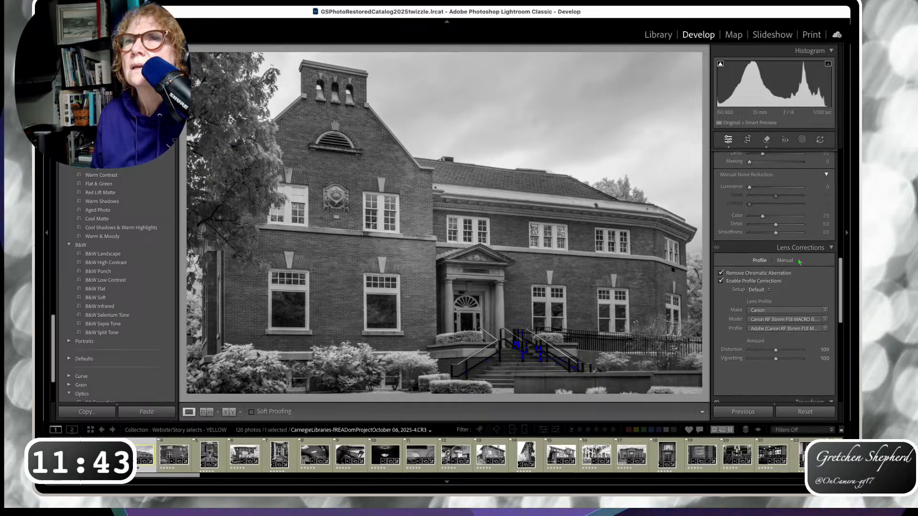
{"action": "scroll", "coordinate": [799, 262], "scroll_direction": "up", "scroll_amount": 8}
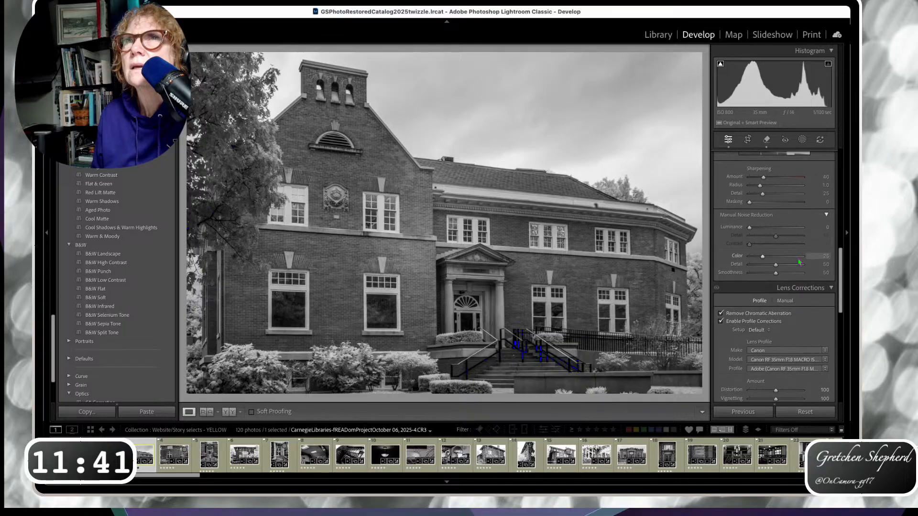
{"action": "scroll", "coordinate": [799, 262], "scroll_direction": "up", "scroll_amount": 5}
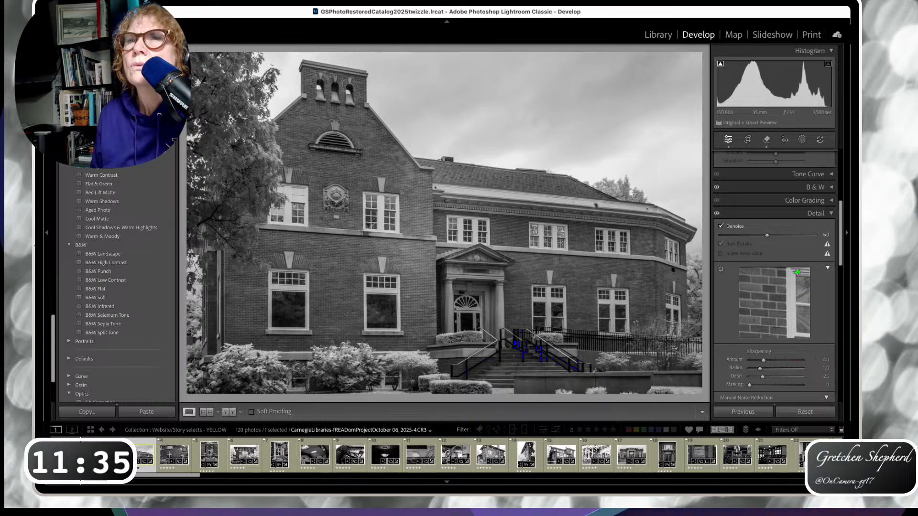
{"action": "scroll", "coordinate": [798, 272], "scroll_direction": "down", "scroll_amount": 1}
{"action": "scroll", "coordinate": [798, 272], "scroll_direction": "down", "scroll_amount": 1}
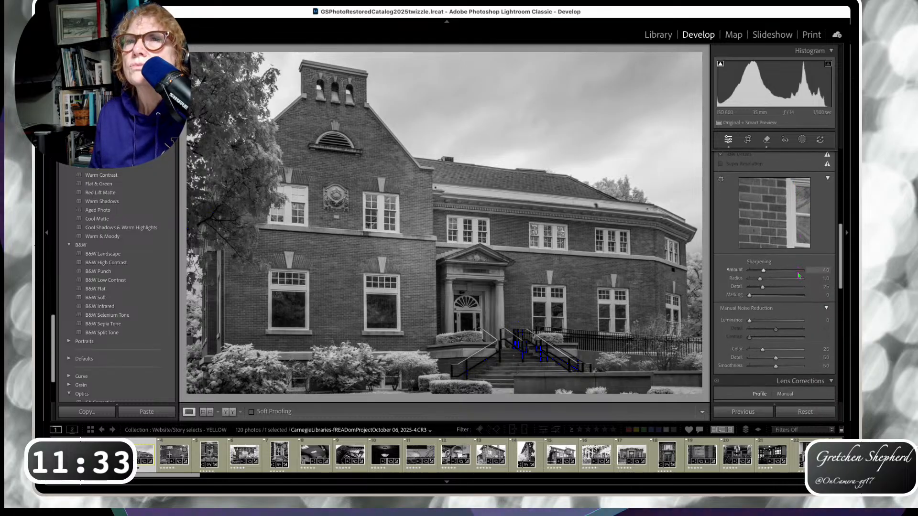
{"action": "scroll", "coordinate": [798, 276], "scroll_direction": "down", "scroll_amount": 5}
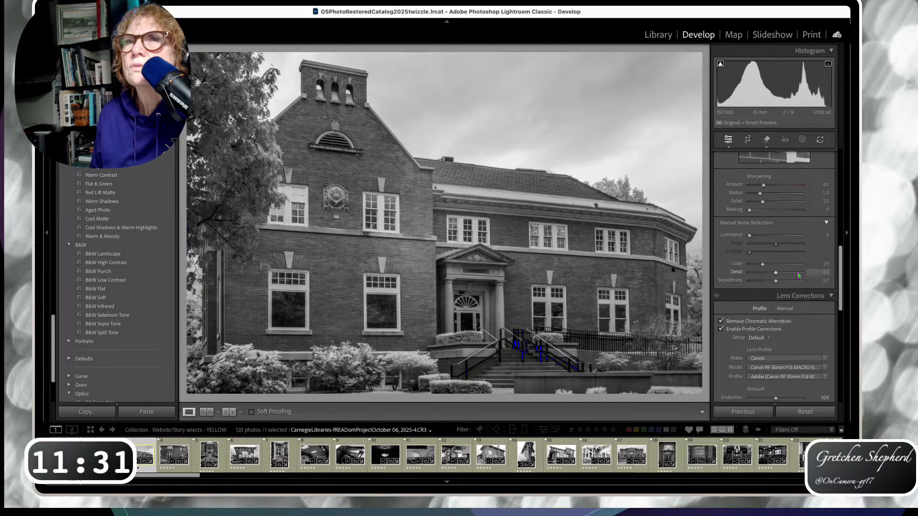
{"action": "scroll", "coordinate": [798, 276], "scroll_direction": "down", "scroll_amount": 10}
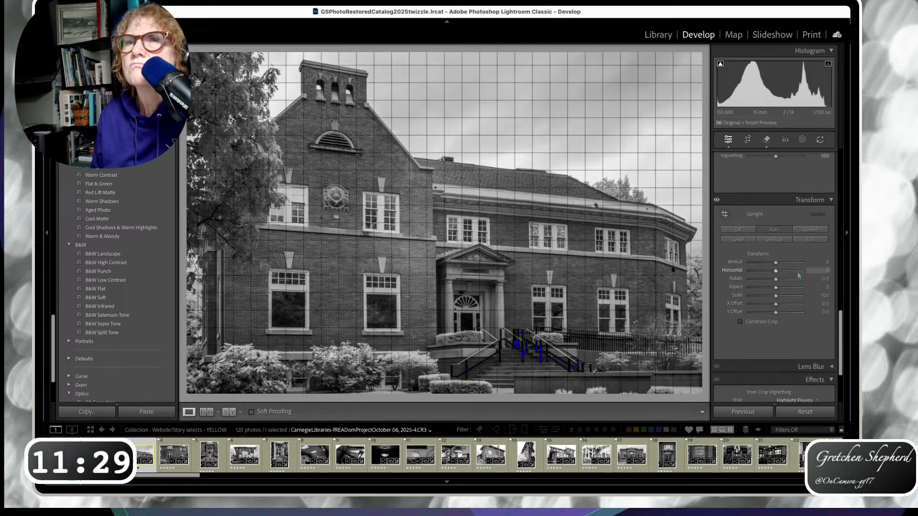
{"action": "scroll", "coordinate": [799, 275], "scroll_direction": "down", "scroll_amount": 1}
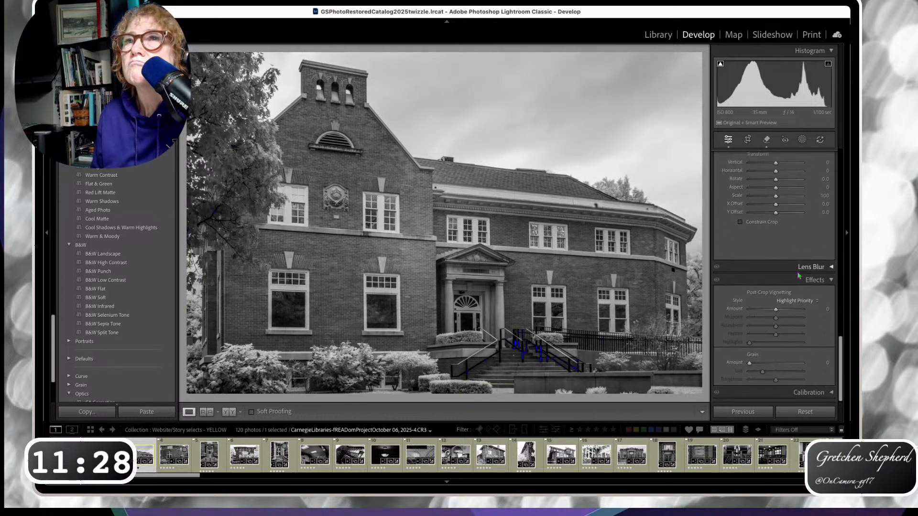
{"action": "left_click", "coordinate": [831, 267]}
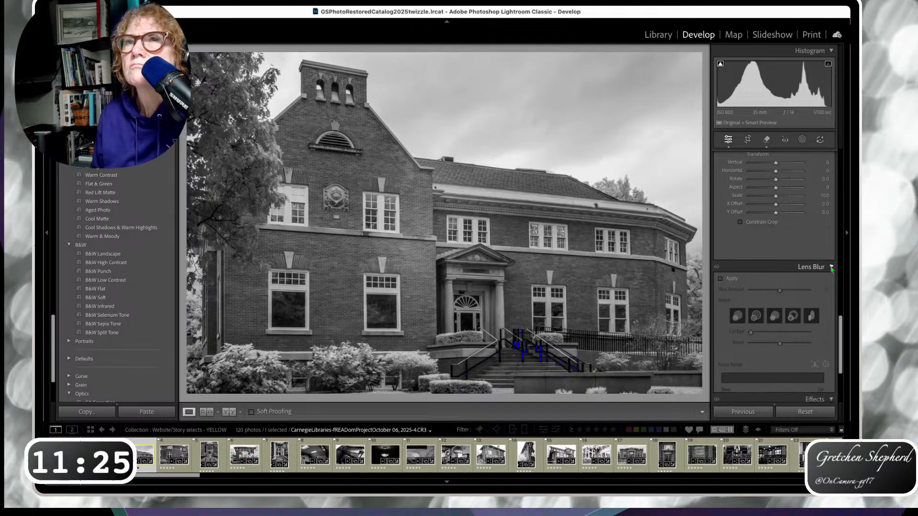
On the gabled brick library photo, set Clarity to +81 and raise Blacks to just below zero
{"action": "scroll", "coordinate": [788, 265], "scroll_direction": "up", "scroll_amount": 5}
{"action": "scroll", "coordinate": [785, 263], "scroll_direction": "up", "scroll_amount": 5}
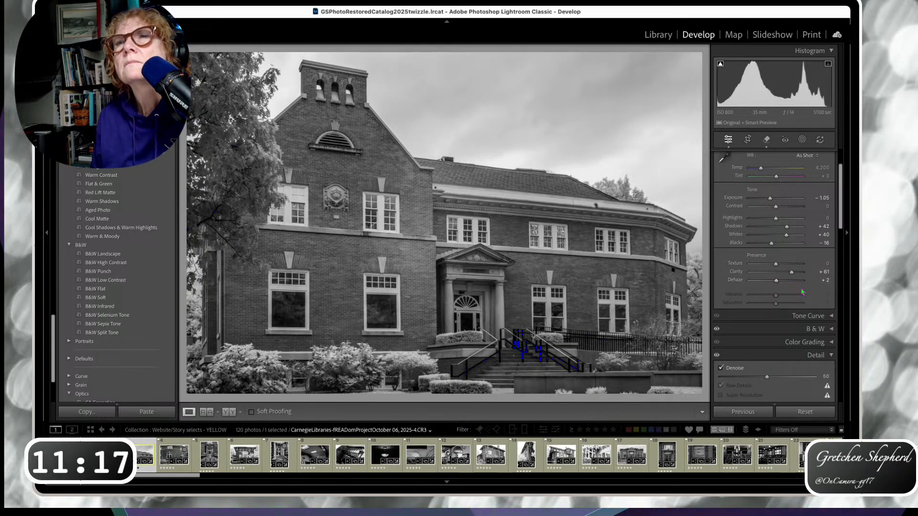
{"action": "scroll", "coordinate": [802, 292], "scroll_direction": "up", "scroll_amount": 3}
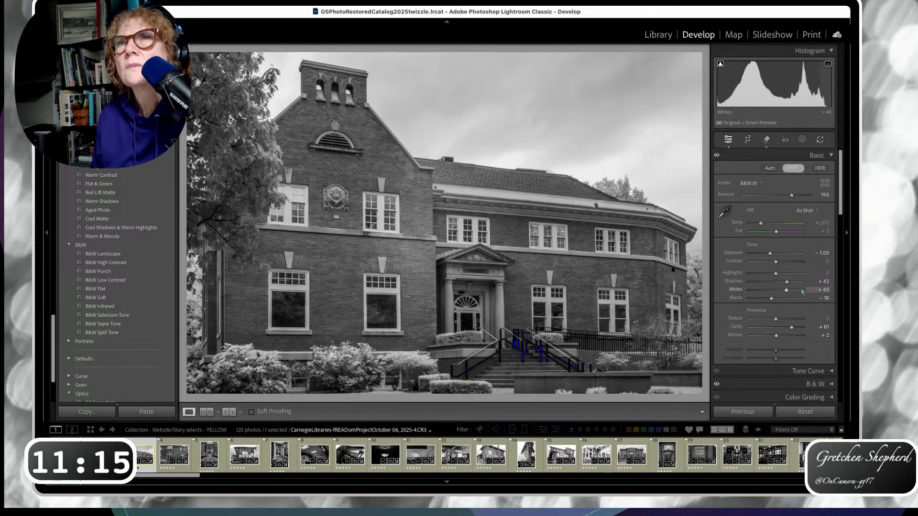
{"action": "left_click_drag", "start_coordinate": [790, 330], "coordinate": [799, 330]}
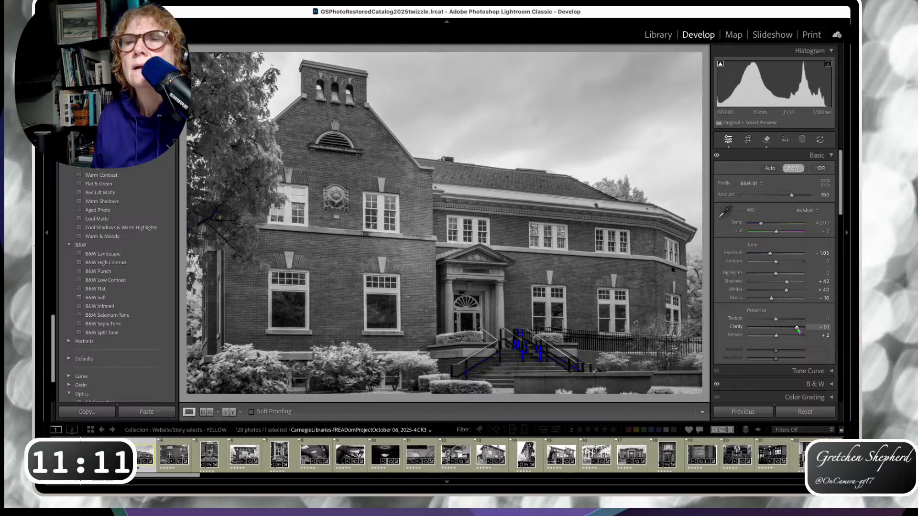
{"action": "left_click", "coordinate": [779, 298]}
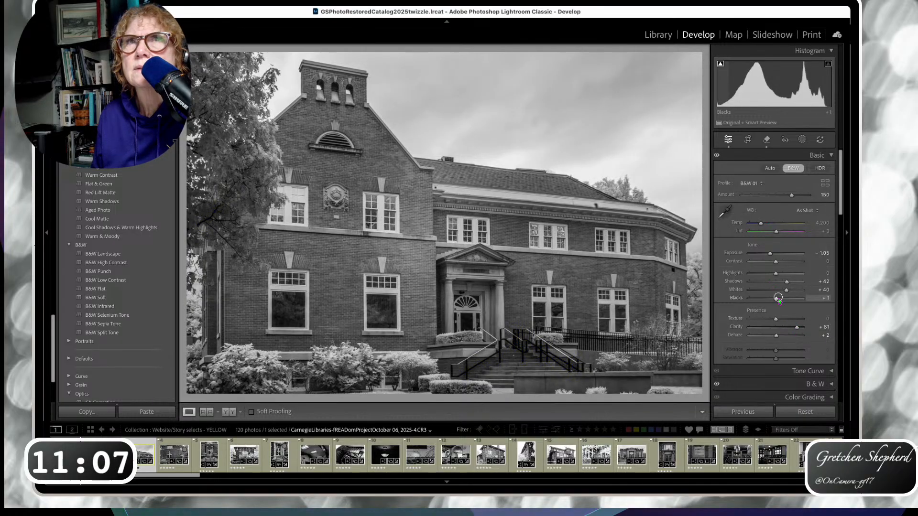
{"action": "left_click_drag", "start_coordinate": [779, 298], "coordinate": [777, 298]}
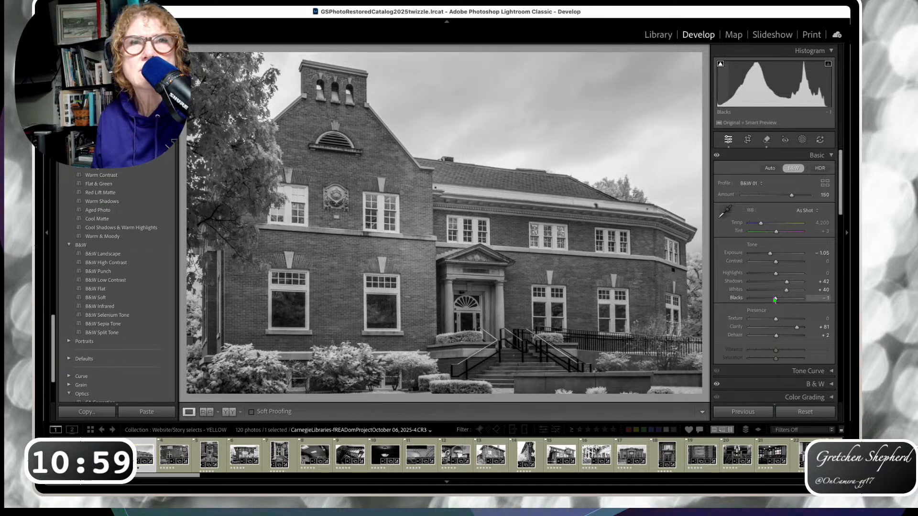
On the curved brick facade photo, October 06, 2025-8.CR3, set Clarity to +65, Dehaze to +2 and Exposure to +0.10
{"action": "left_click", "coordinate": [180, 452]}
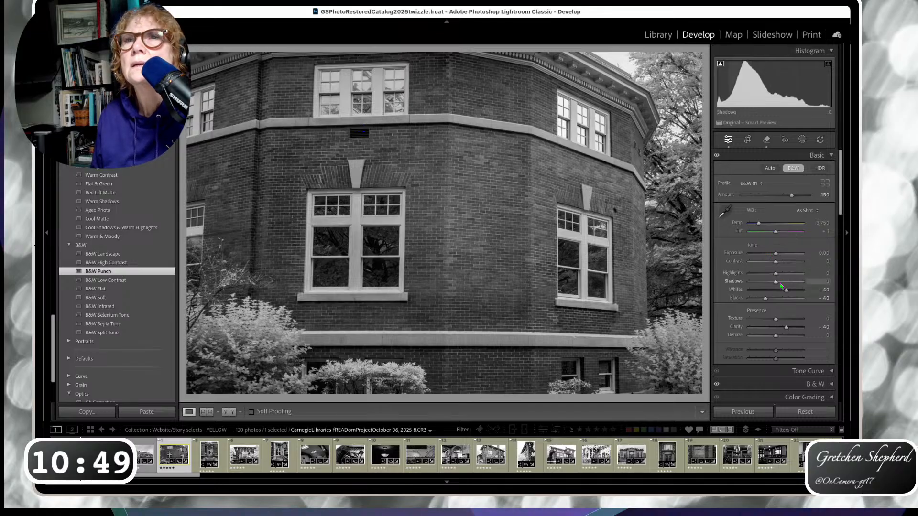
{"action": "left_click_drag", "start_coordinate": [787, 328], "coordinate": [776, 336]}
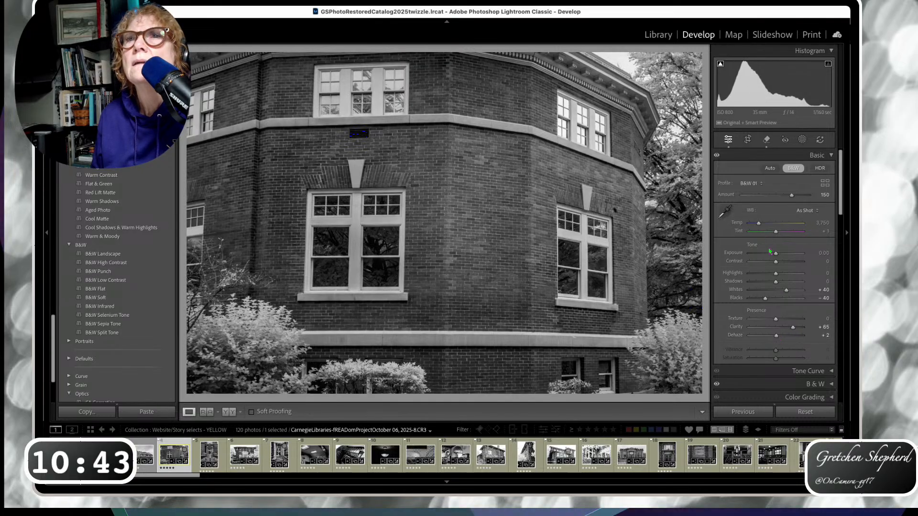
{"action": "left_click_drag", "start_coordinate": [776, 257], "coordinate": [776, 255]}
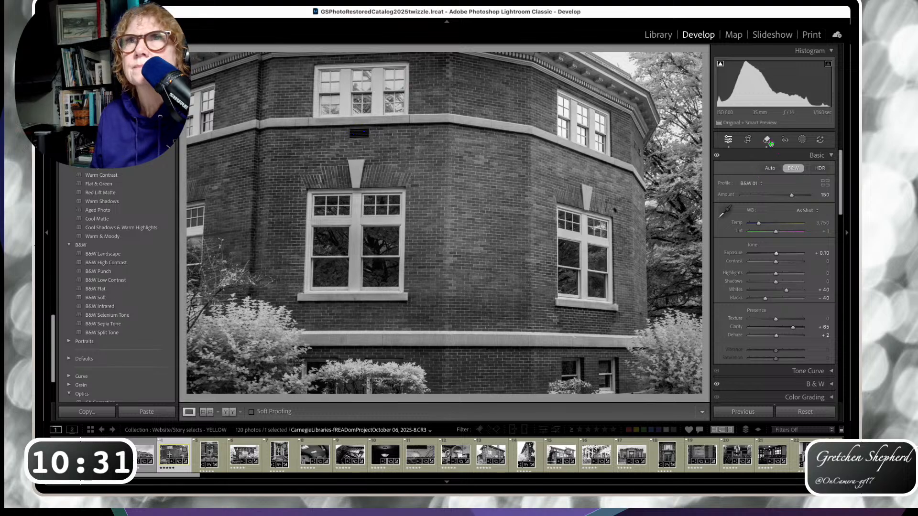
Start cropping the curved brick facade photo and try an Auto Upright correction on it
{"action": "left_click", "coordinate": [747, 141]}
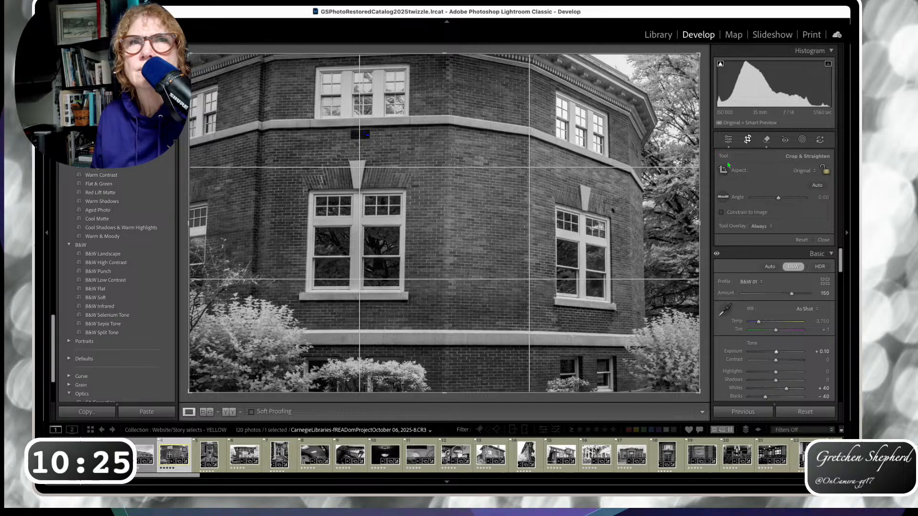
{"action": "scroll", "coordinate": [771, 257], "scroll_direction": "down", "scroll_amount": 10}
{"action": "scroll", "coordinate": [771, 258], "scroll_direction": "down", "scroll_amount": 10}
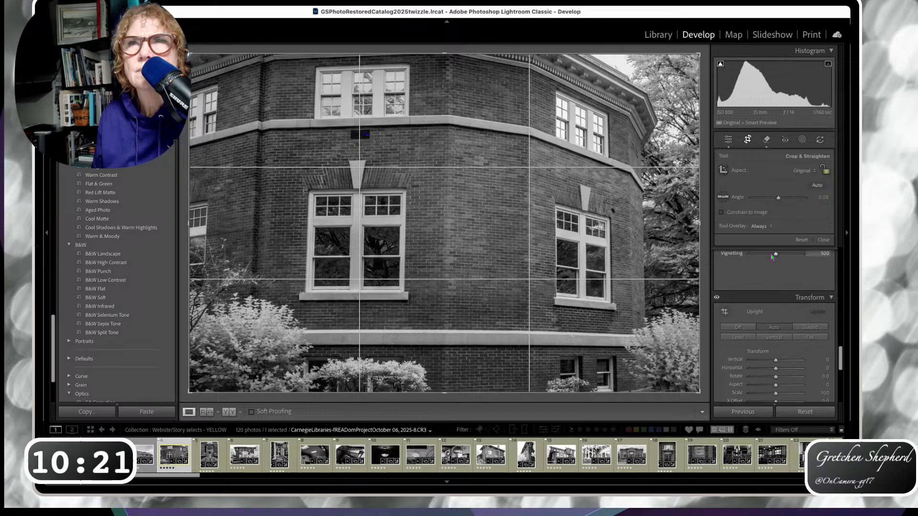
{"action": "scroll", "coordinate": [767, 306], "scroll_direction": "up", "scroll_amount": 2}
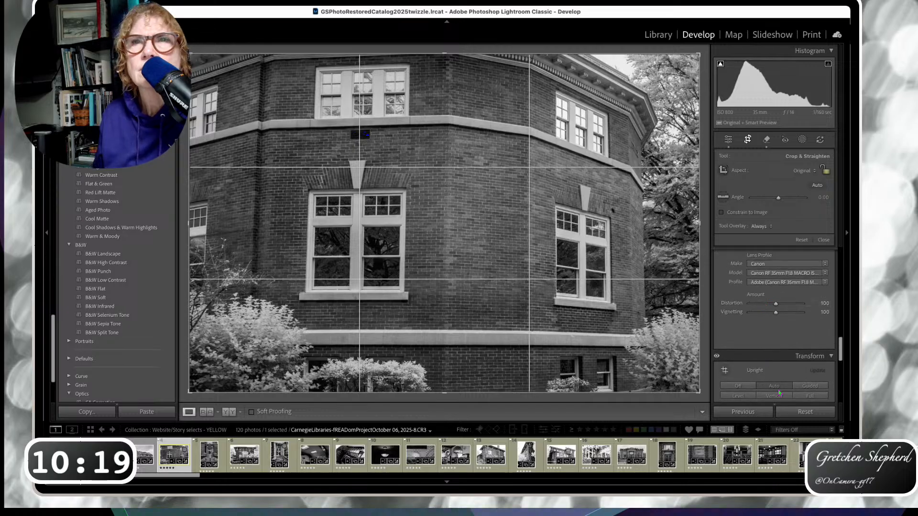
{"action": "scroll", "coordinate": [773, 387], "scroll_direction": "up", "scroll_amount": 1}
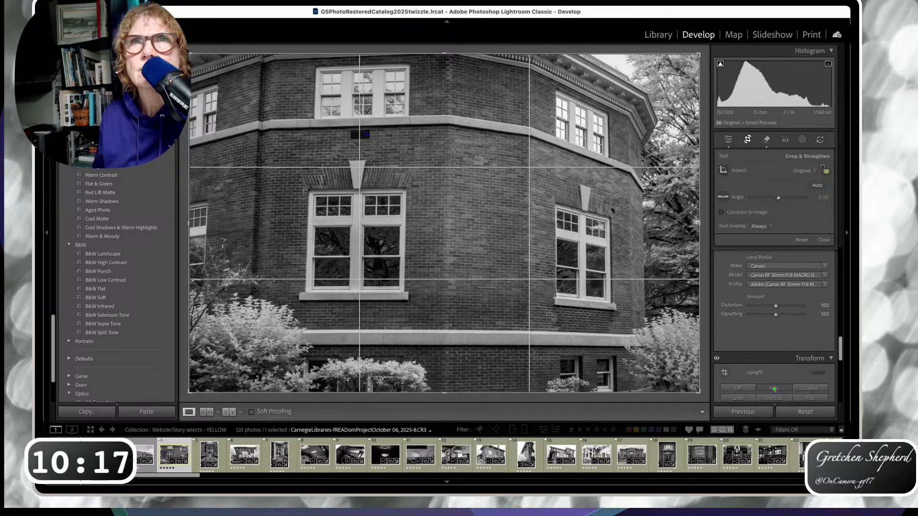
{"action": "left_click", "coordinate": [773, 388]}
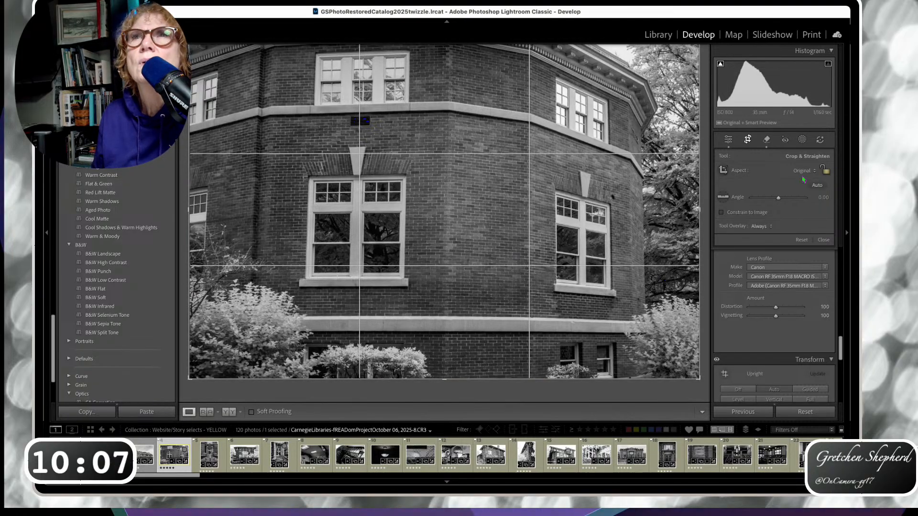
Trim the left and right sides of the curved brick facade photo with a custom-aspect crop and apply it
{"action": "left_click", "coordinate": [816, 172]}
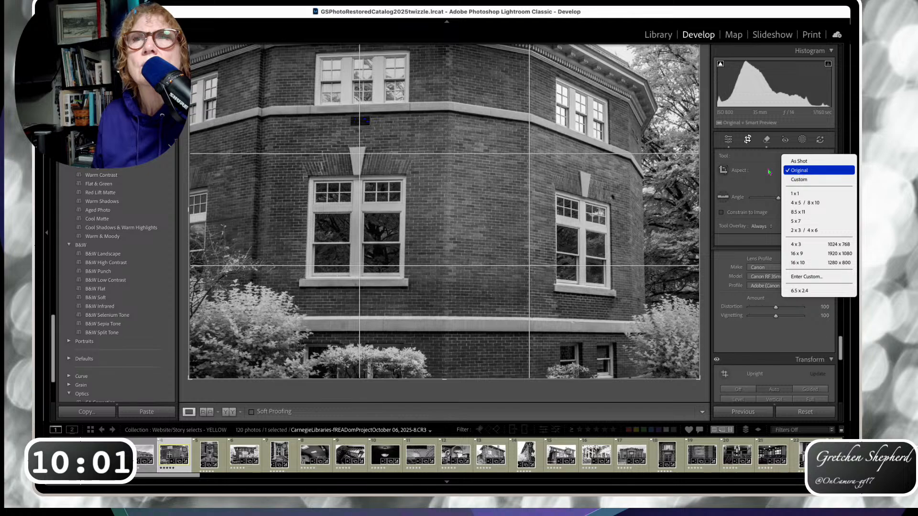
{"action": "left_click", "coordinate": [800, 171]}
{"action": "scroll", "coordinate": [318, 92], "scroll_direction": "up", "scroll_amount": 5}
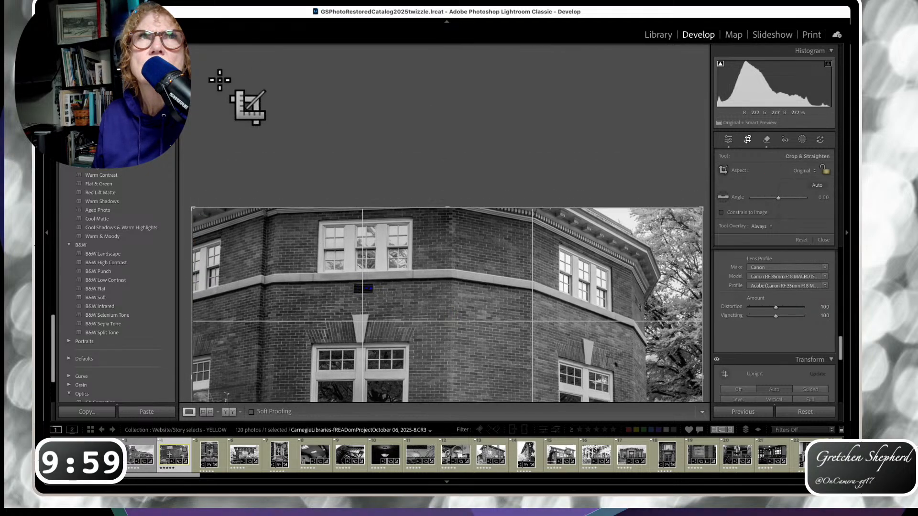
{"action": "left_click_drag", "start_coordinate": [199, 201], "coordinate": [235, 190]}
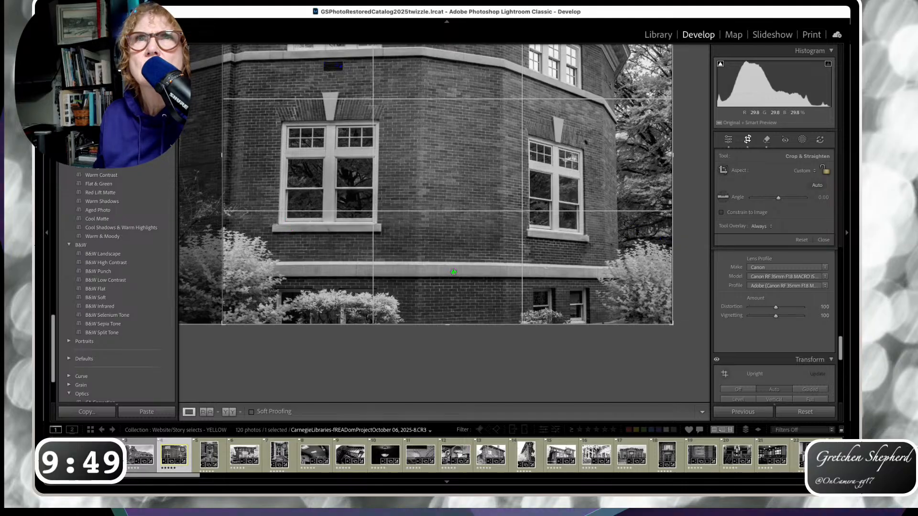
{"action": "scroll", "coordinate": [453, 272], "scroll_direction": "up", "scroll_amount": 4}
{"action": "scroll", "coordinate": [454, 272], "scroll_direction": "up", "scroll_amount": 1}
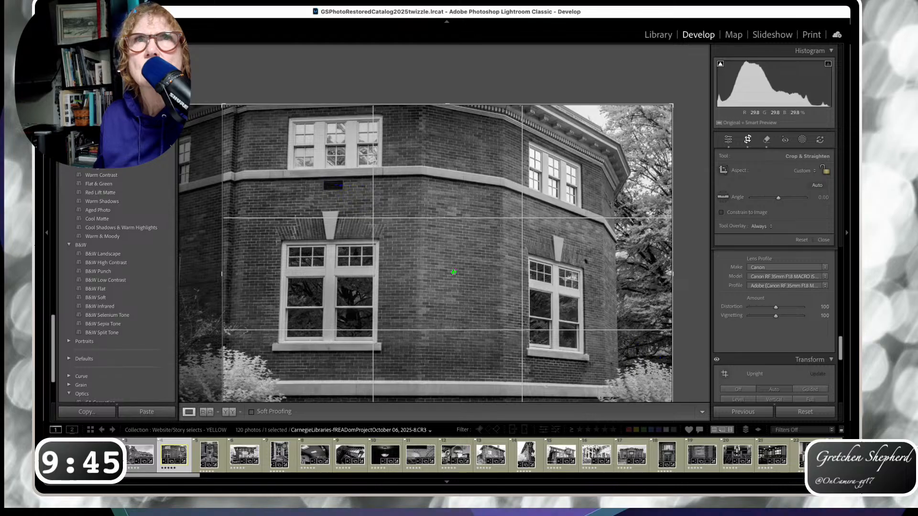
{"action": "left_click_drag", "start_coordinate": [673, 270], "coordinate": [667, 270]}
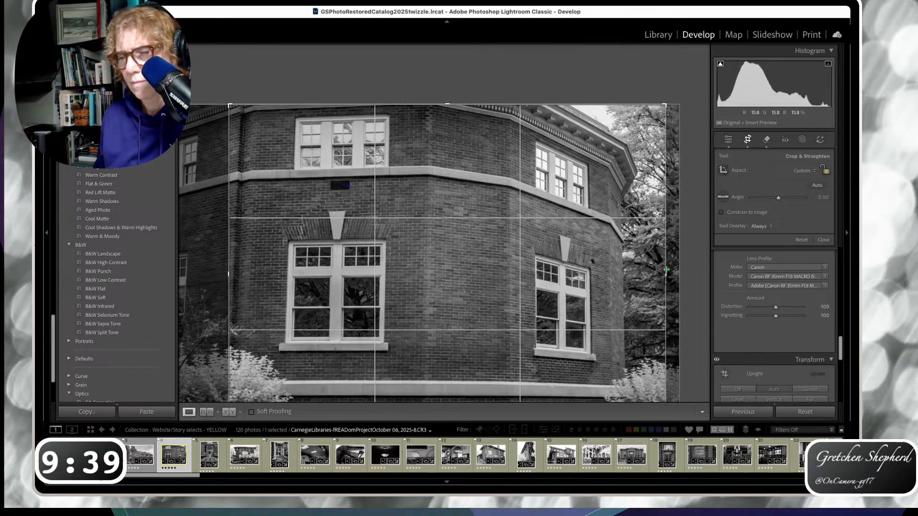
{"action": "key", "text": "Return"}
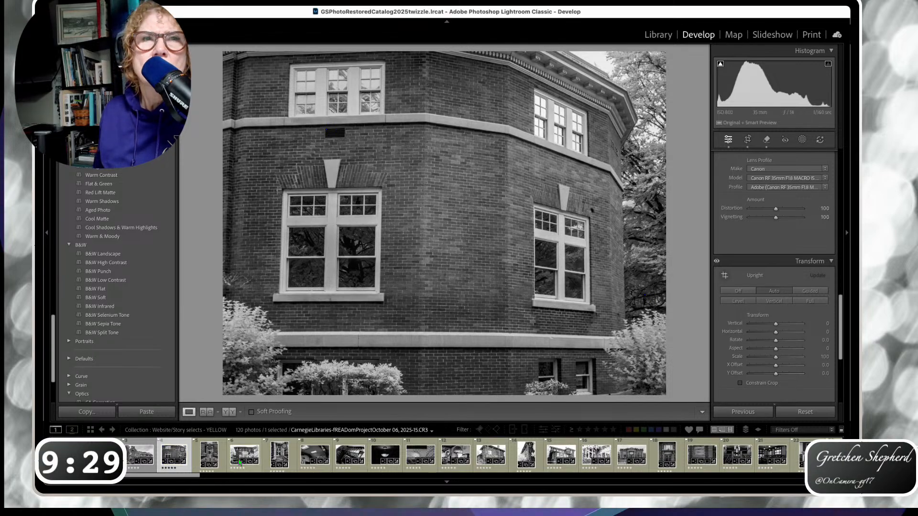
On the entrance photo October 06, 2025-14.CR3, set Highlights +48, Shadows +2, Whites +44, Blacks -33 and Dehaze +6
{"action": "left_click", "coordinate": [210, 456]}
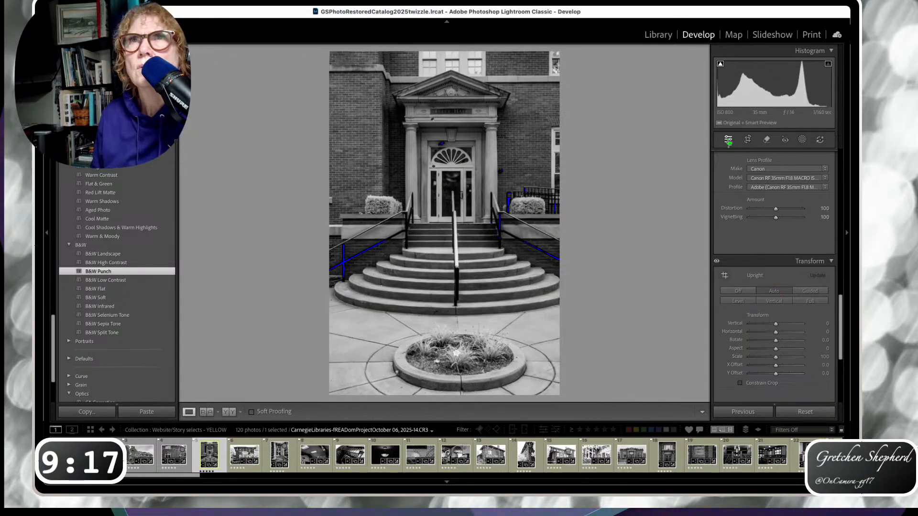
{"action": "scroll", "coordinate": [771, 188], "scroll_direction": "up", "scroll_amount": 15}
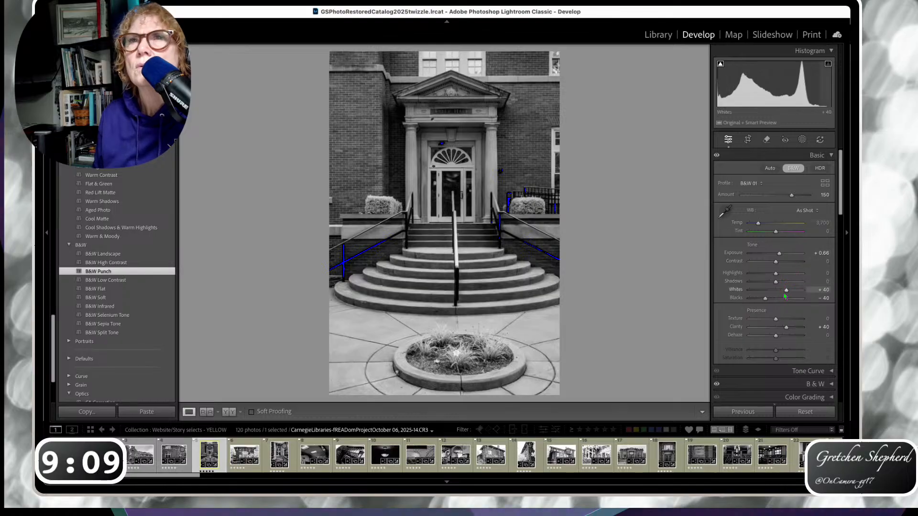
{"action": "mouse_move", "coordinate": [788, 293]}
{"action": "left_mouse_down"}
{"action": "mouse_move", "coordinate": [785, 274]}
{"action": "mouse_move", "coordinate": [776, 283]}
{"action": "left_mouse_up"}
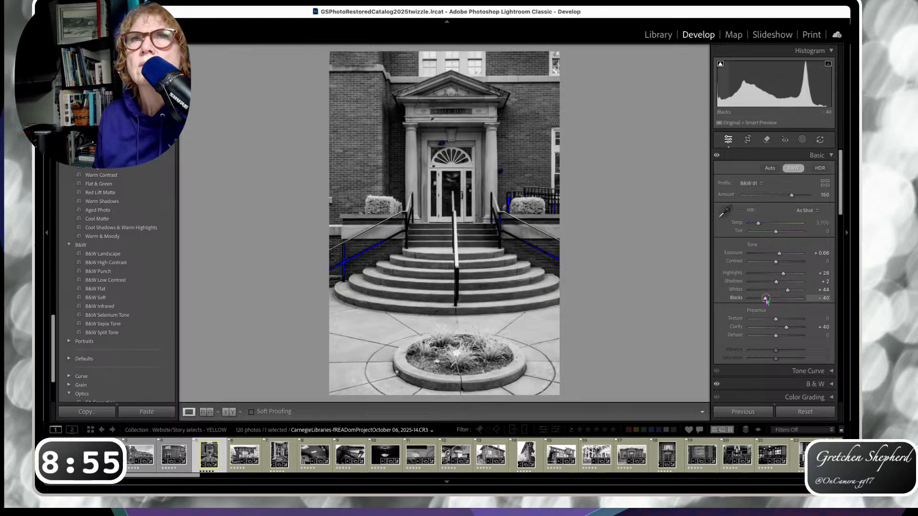
{"action": "left_click_drag", "start_coordinate": [766, 299], "coordinate": [768, 298]}
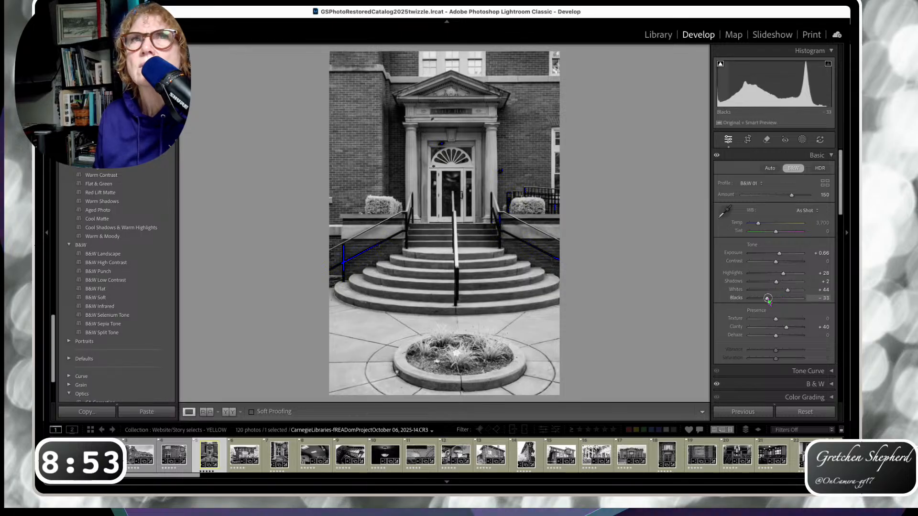
{"action": "left_click_drag", "start_coordinate": [783, 273], "coordinate": [786, 274]}
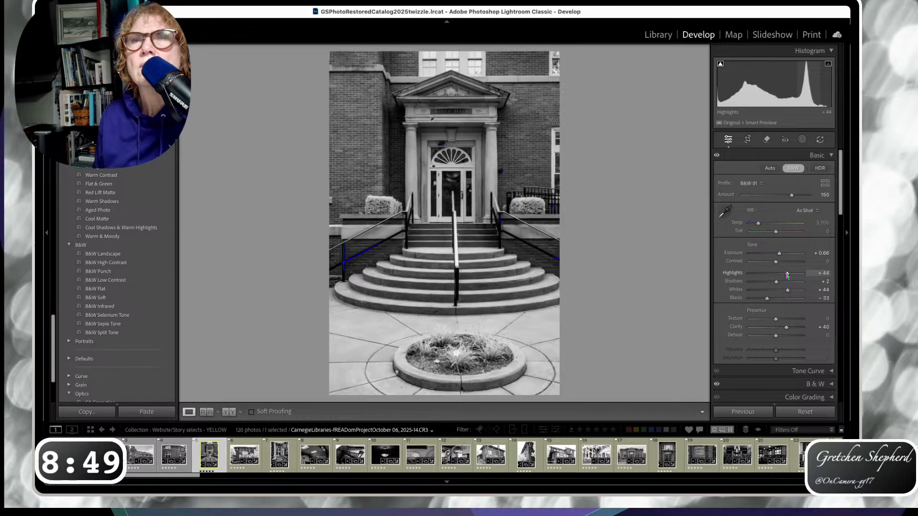
{"action": "left_click_drag", "start_coordinate": [776, 338], "coordinate": [777, 337]}
{"action": "left_click_drag", "start_coordinate": [788, 275], "coordinate": [790, 275]}
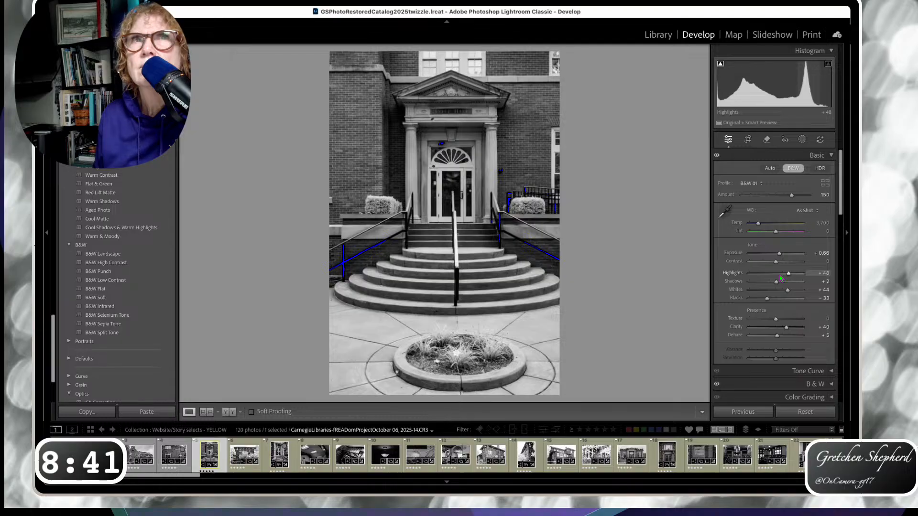
Crop the entrance photo to a custom aspect that drops the foreground planter and side edges, apply it, and clear its yellow color label
{"action": "left_click", "coordinate": [748, 139]}
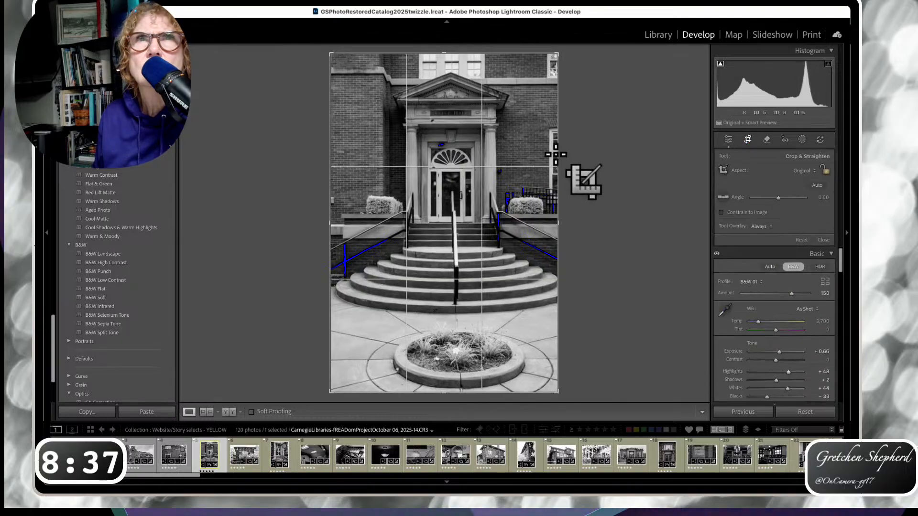
{"action": "left_click_drag", "start_coordinate": [523, 156], "coordinate": [528, 157]}
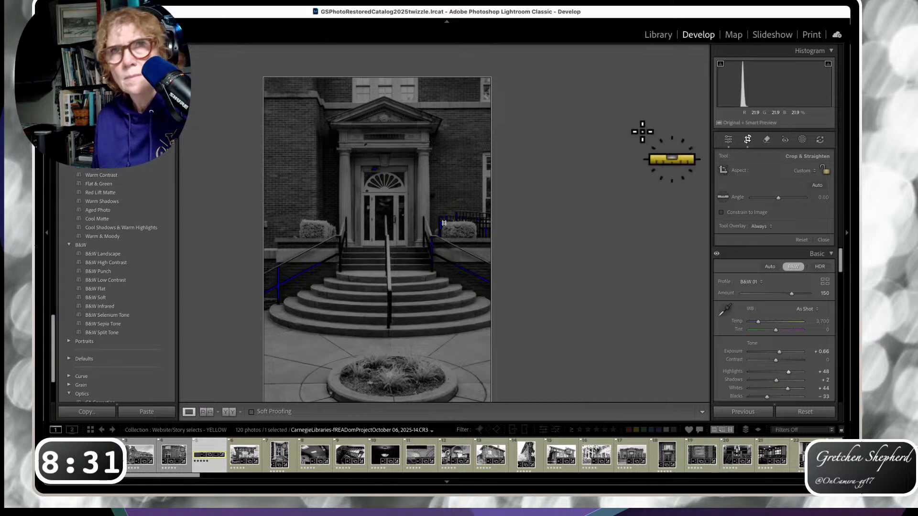
{"action": "key", "text": "super+z"}
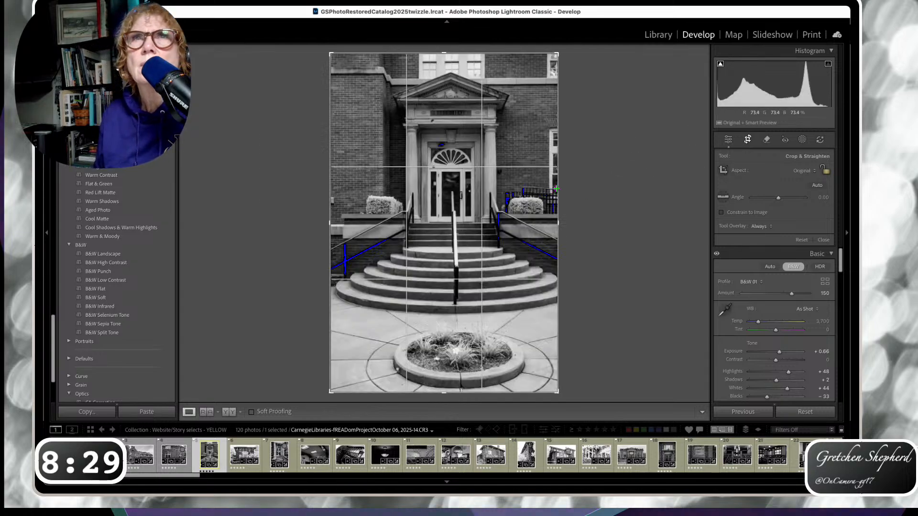
{"action": "left_click_drag", "start_coordinate": [556, 188], "coordinate": [551, 188]}
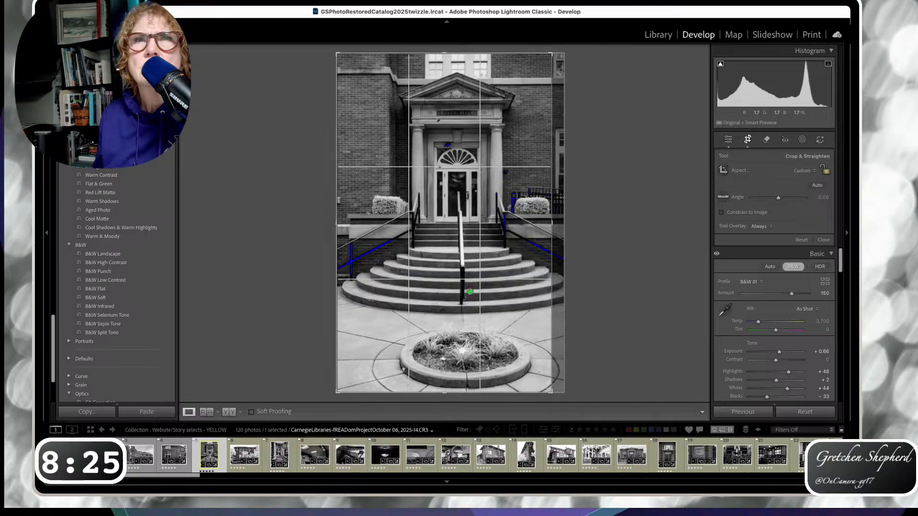
{"action": "left_click_drag", "start_coordinate": [445, 391], "coordinate": [451, 356]}
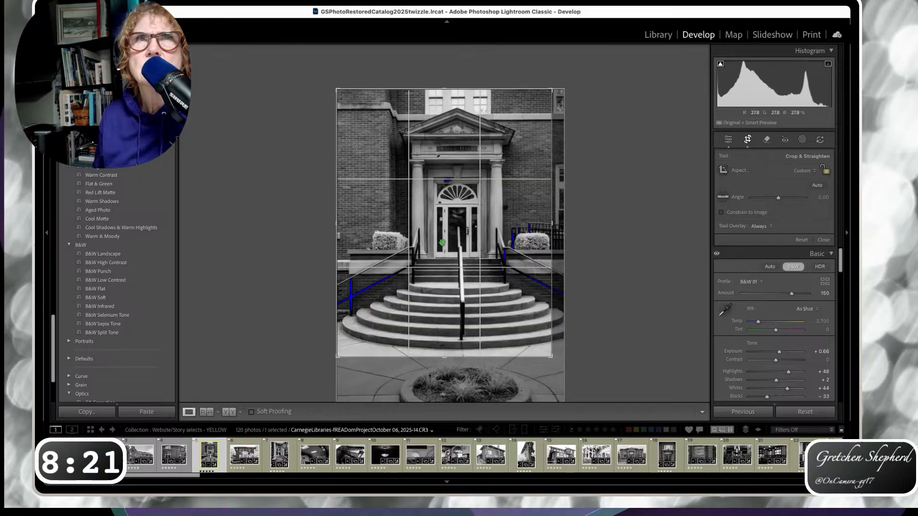
{"action": "left_click_drag", "start_coordinate": [337, 225], "coordinate": [349, 224]}
{"action": "left_click_drag", "start_coordinate": [415, 239], "coordinate": [414, 238]}
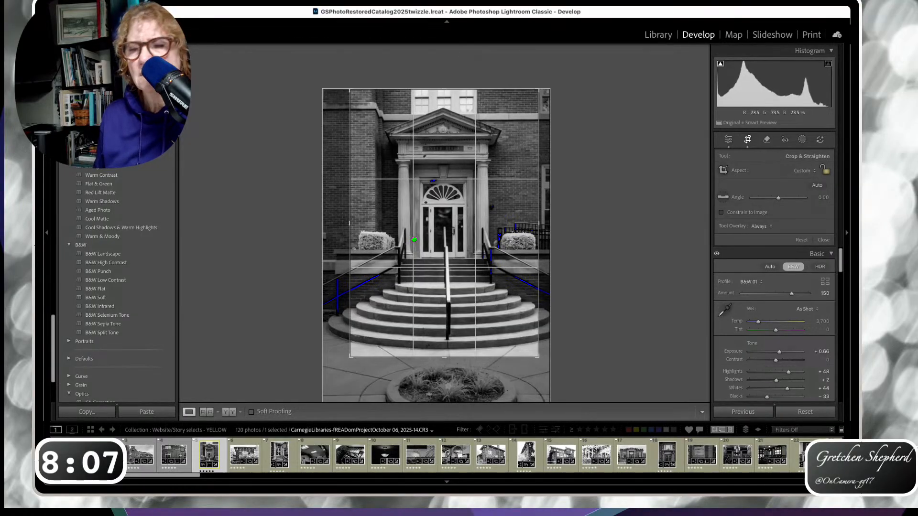
{"action": "key", "text": "r"}
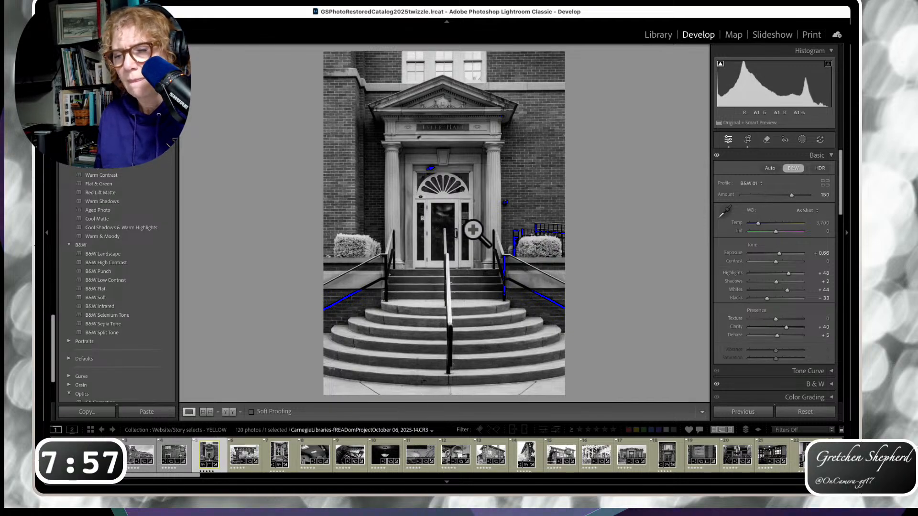
{"action": "key", "text": "6"}
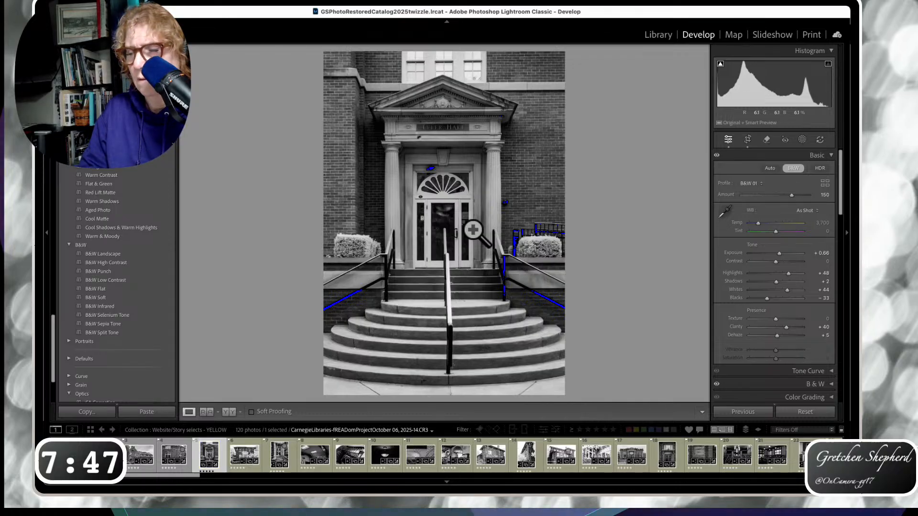
On the Spades Park Branch photo, October 06, 2025-15.CR3, set Dehaze to +2
{"action": "key", "text": "Right"}
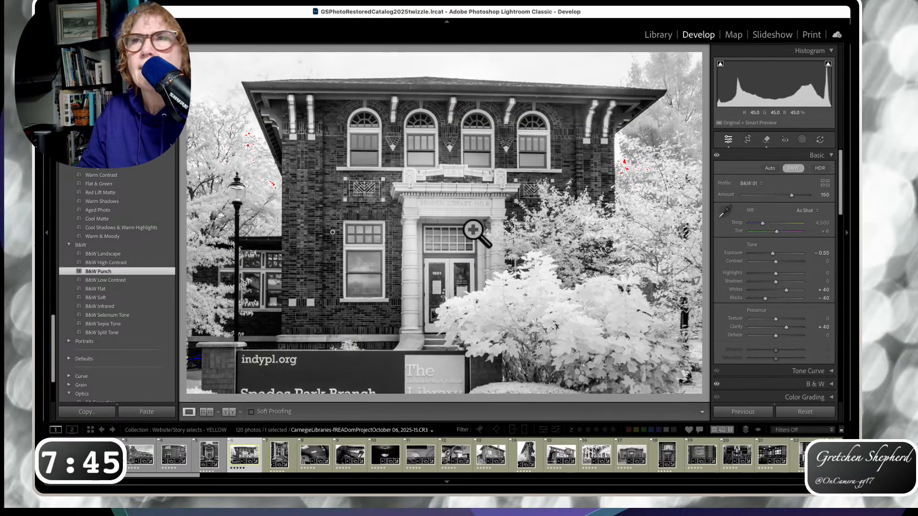
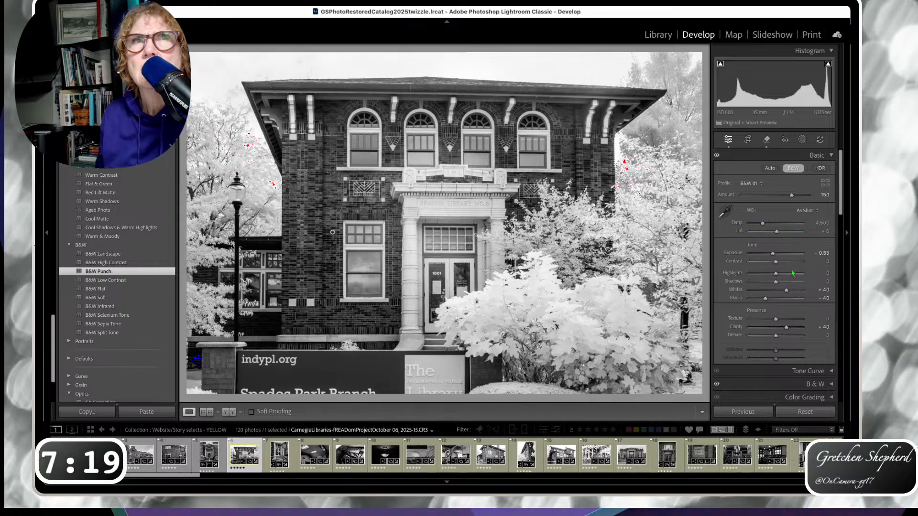
{"action": "left_click", "coordinate": [780, 336]}
{"action": "left_click_drag", "start_coordinate": [779, 336], "coordinate": [777, 337]}
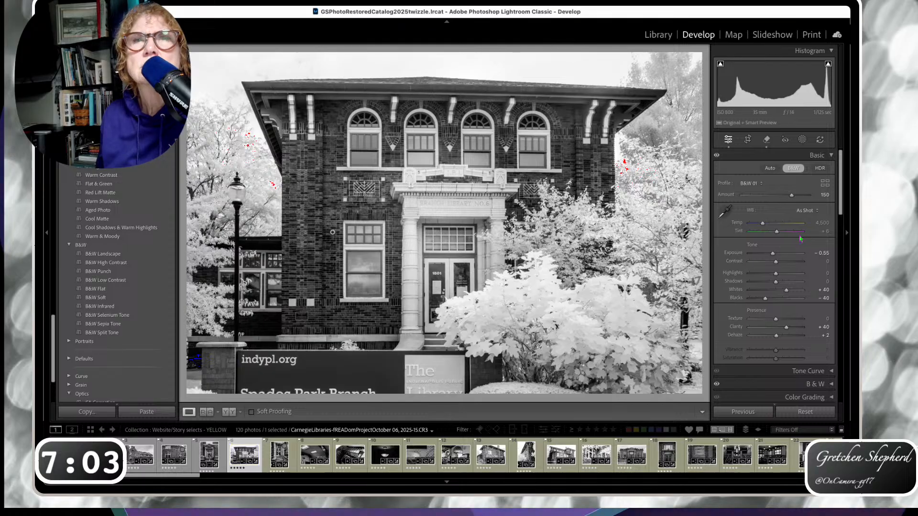
Crop the branch sign and both side edges out of the Spades Park photo, and set its Whites to +30
{"action": "left_click", "coordinate": [747, 139]}
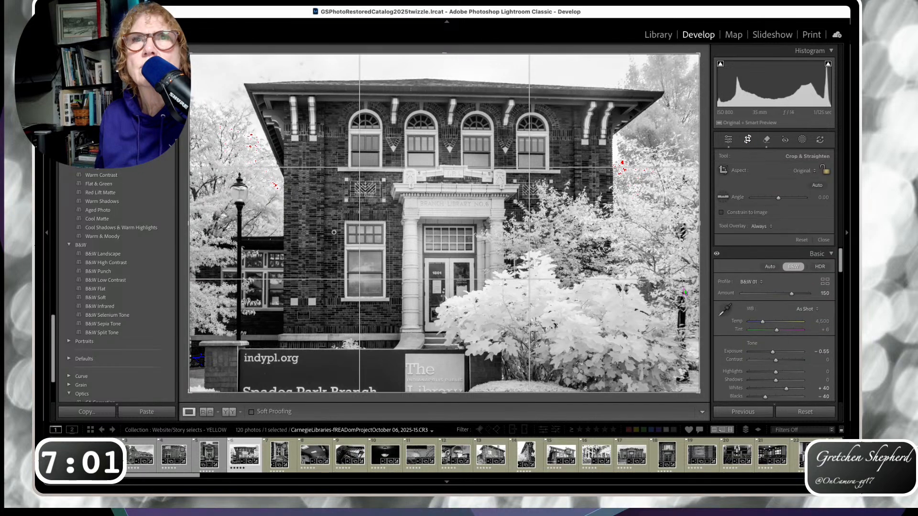
{"action": "left_click_drag", "start_coordinate": [449, 397], "coordinate": [452, 375]}
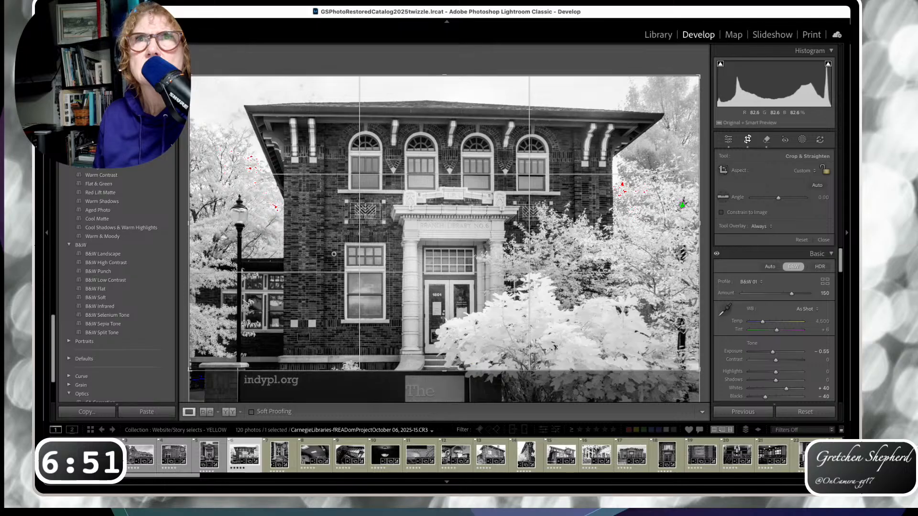
{"action": "left_click_drag", "start_coordinate": [699, 225], "coordinate": [686, 225]}
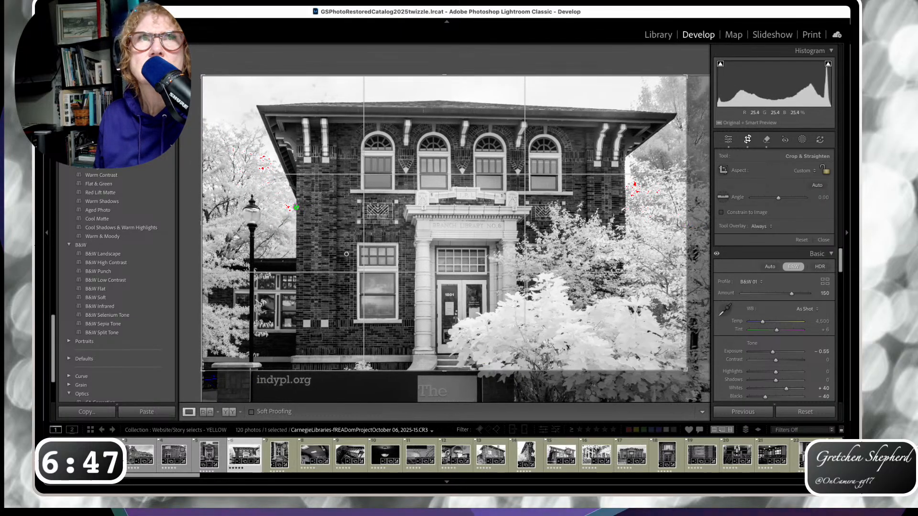
{"action": "left_click_drag", "start_coordinate": [201, 228], "coordinate": [213, 228]}
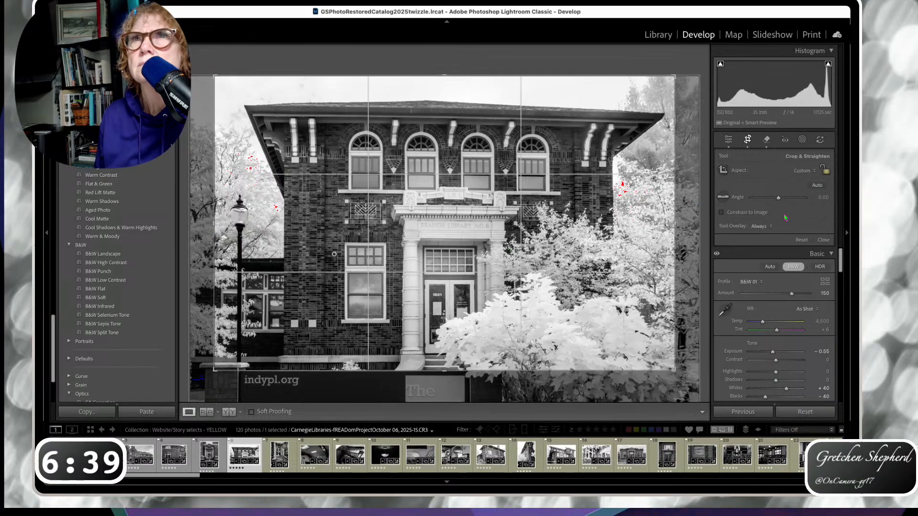
{"action": "key", "text": "Return"}
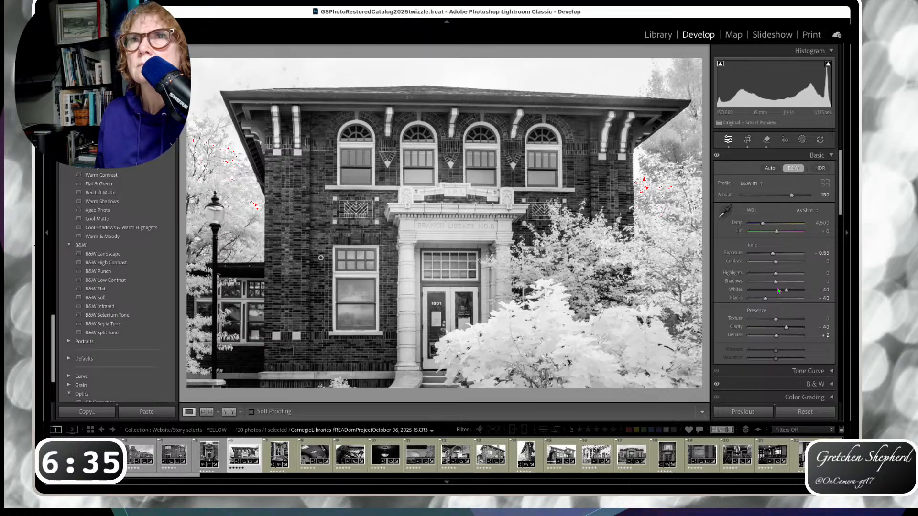
{"action": "left_click_drag", "start_coordinate": [787, 291], "coordinate": [786, 290]}
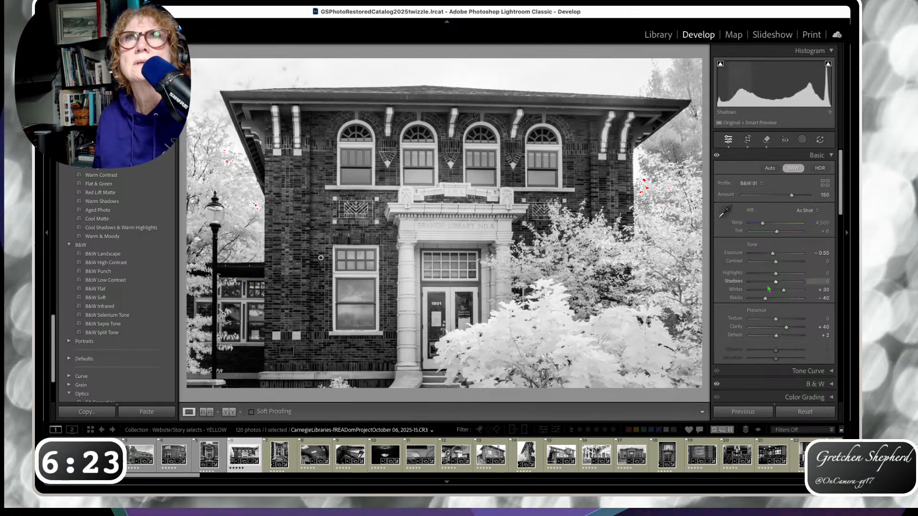
Try Guided and Auto Upright corrections on the Spades Park photo, with guides along the roof eave and the building's left wall edge
{"action": "scroll", "coordinate": [768, 289], "scroll_direction": "down", "scroll_amount": 15}
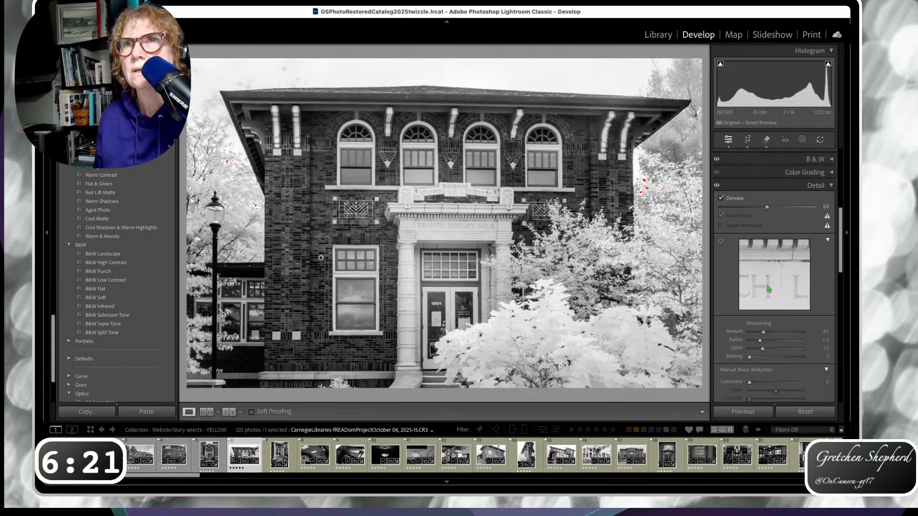
{"action": "scroll", "coordinate": [768, 288], "scroll_direction": "down", "scroll_amount": 6}
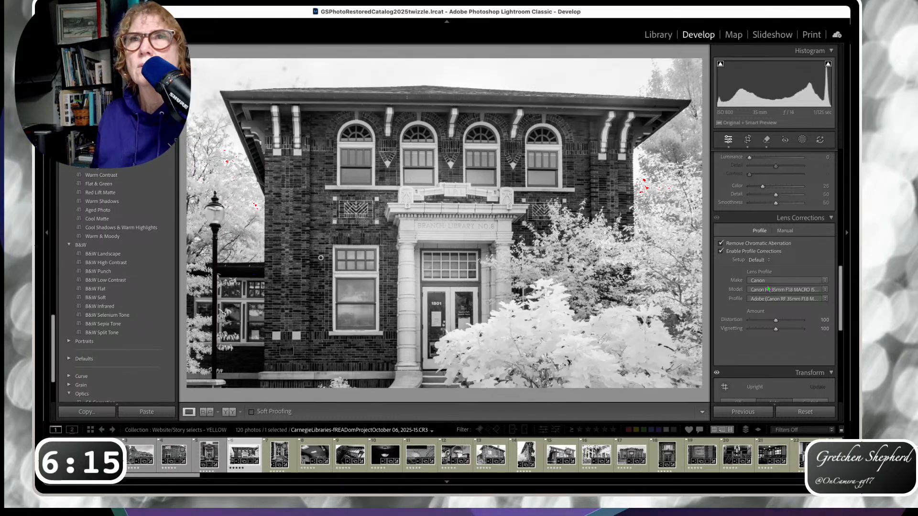
{"action": "scroll", "coordinate": [768, 289], "scroll_direction": "down", "scroll_amount": 3}
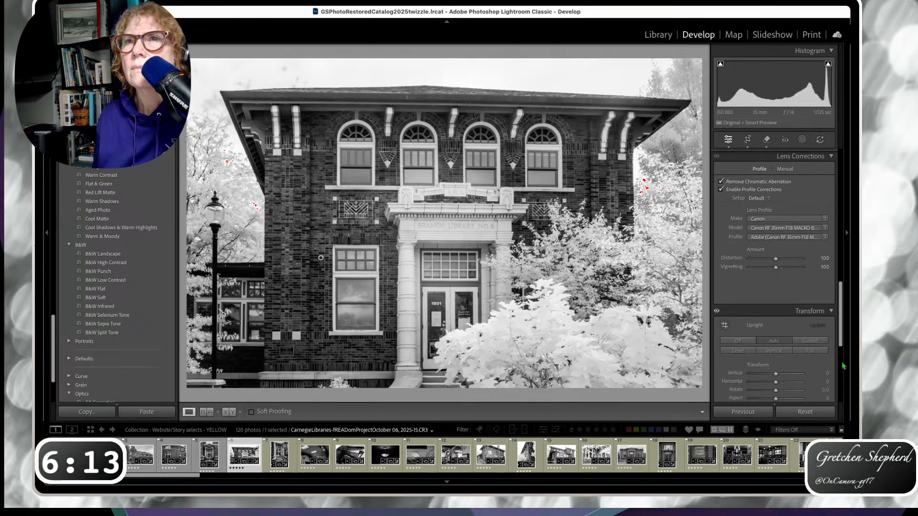
{"action": "left_click", "coordinate": [810, 341]}
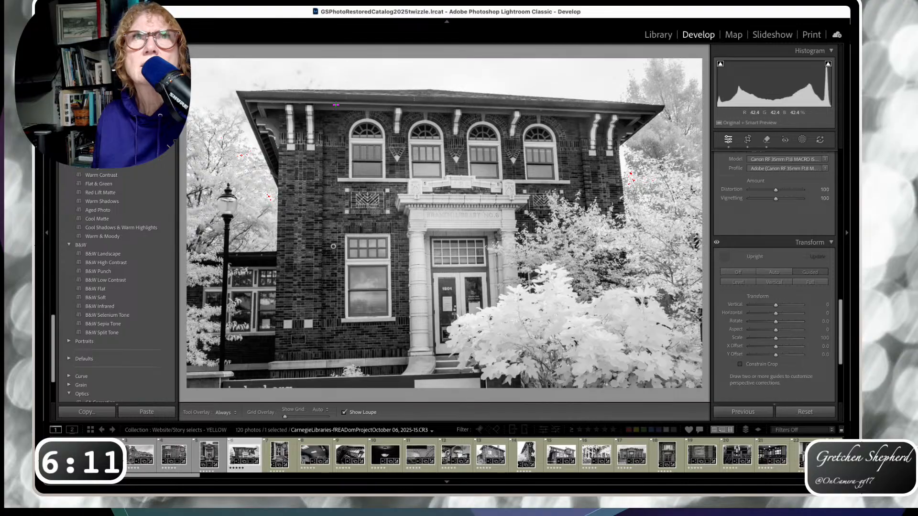
{"action": "mouse_move", "coordinate": [246, 101]}
{"action": "left_mouse_down"}
{"action": "mouse_move", "coordinate": [383, 104]}
{"action": "mouse_move", "coordinate": [370, 105]}
{"action": "left_mouse_up"}
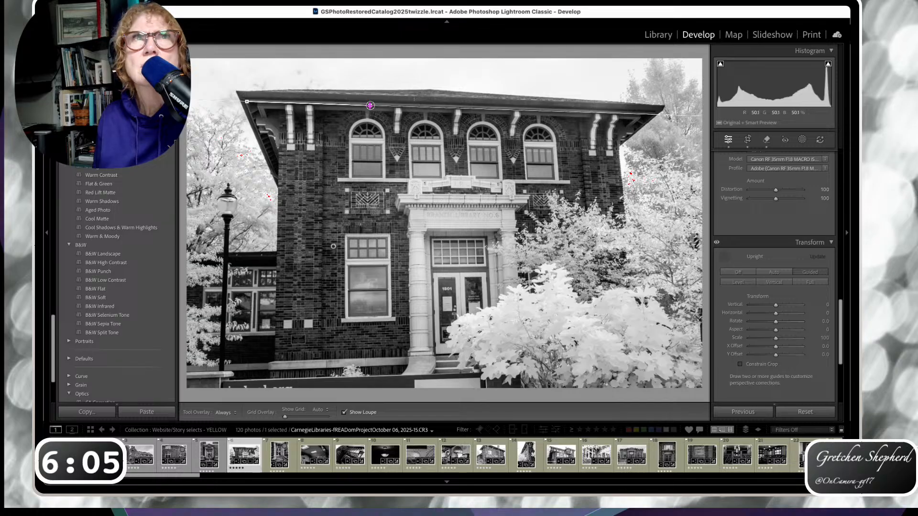
{"action": "left_click_drag", "start_coordinate": [279, 144], "coordinate": [279, 148]}
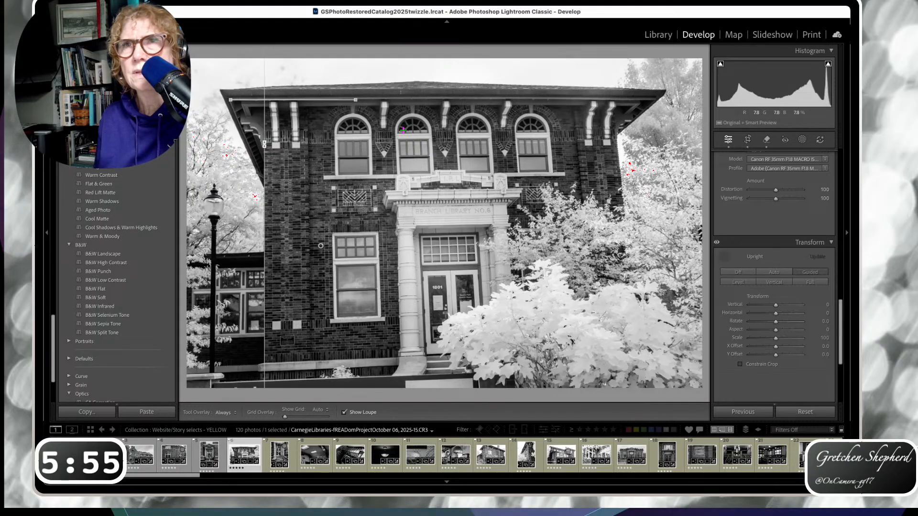
{"action": "left_click", "coordinate": [743, 272]}
{"action": "left_click", "coordinate": [769, 272]}
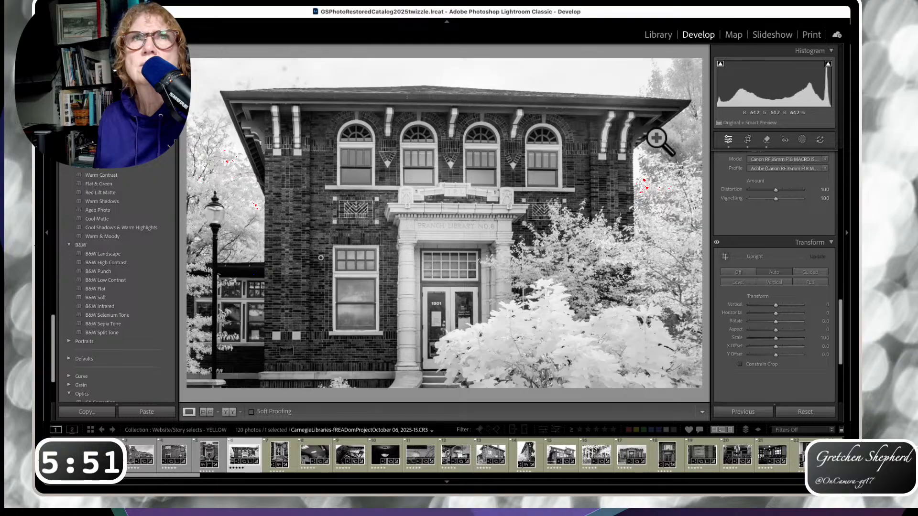
Shift the Spades Park photo slightly left within its crop frame and apply the crop
{"action": "scroll", "coordinate": [824, 332], "scroll_direction": "up", "scroll_amount": 1}
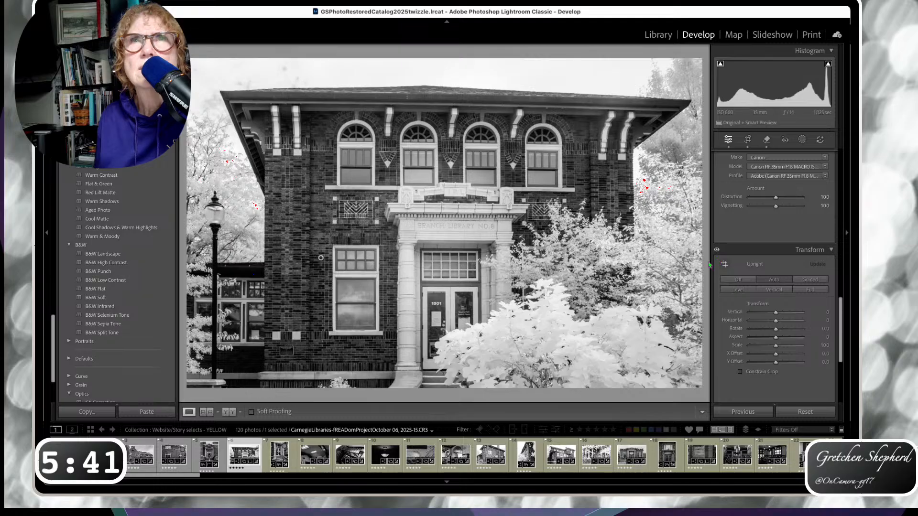
{"action": "left_click", "coordinate": [748, 139]}
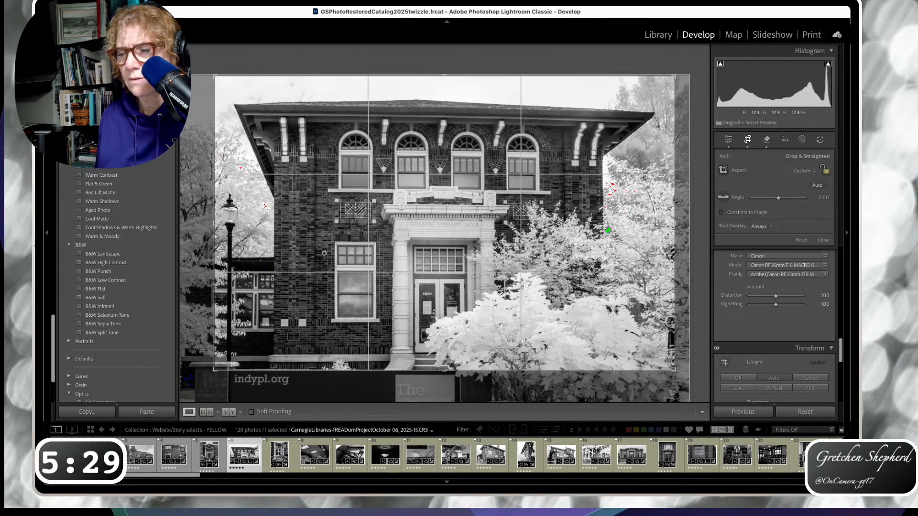
{"action": "key", "text": "r"}
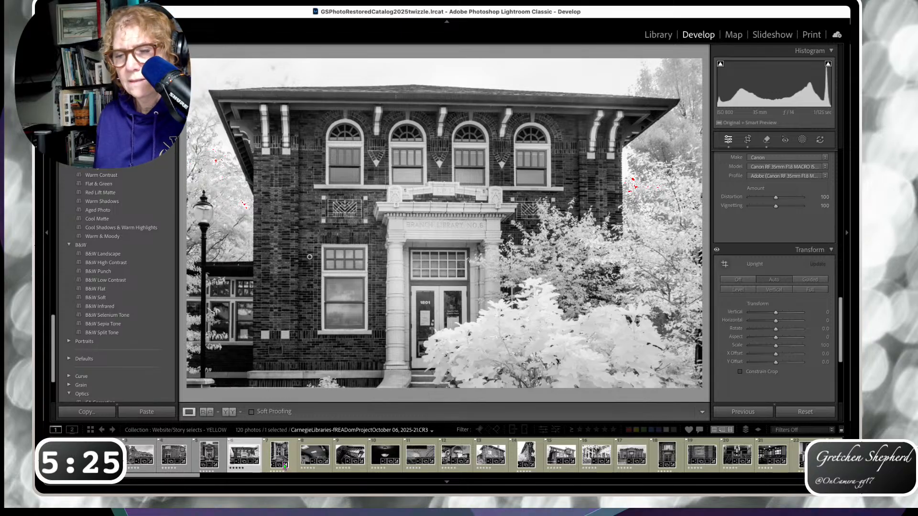
On the portrait photo of the library entrance steps, set Whites to +45 and Highlights to +38
{"action": "left_click", "coordinate": [280, 462]}
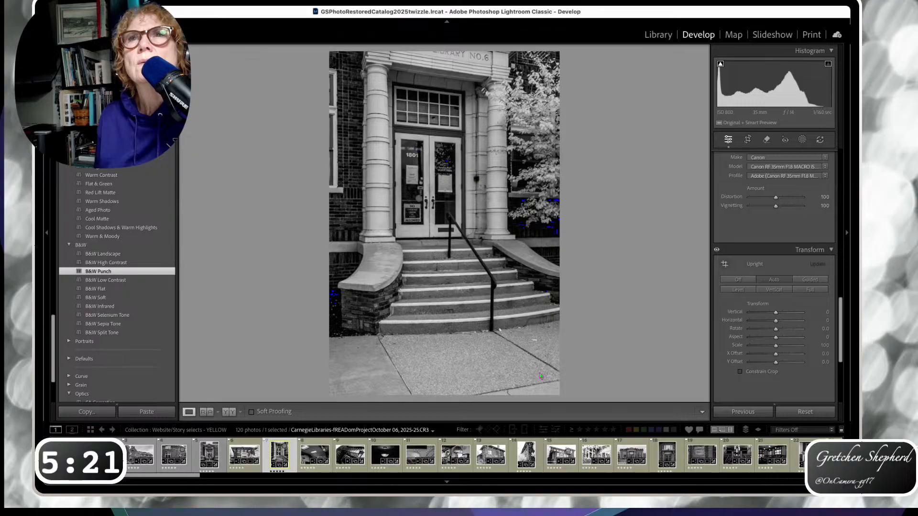
{"action": "scroll", "coordinate": [757, 177], "scroll_direction": "up", "scroll_amount": 15}
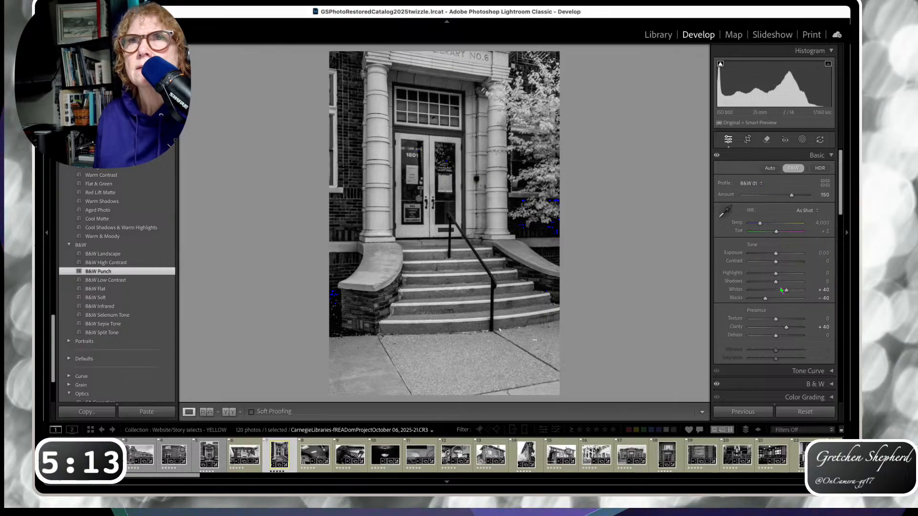
{"action": "left_click_drag", "start_coordinate": [786, 292], "coordinate": [787, 274]}
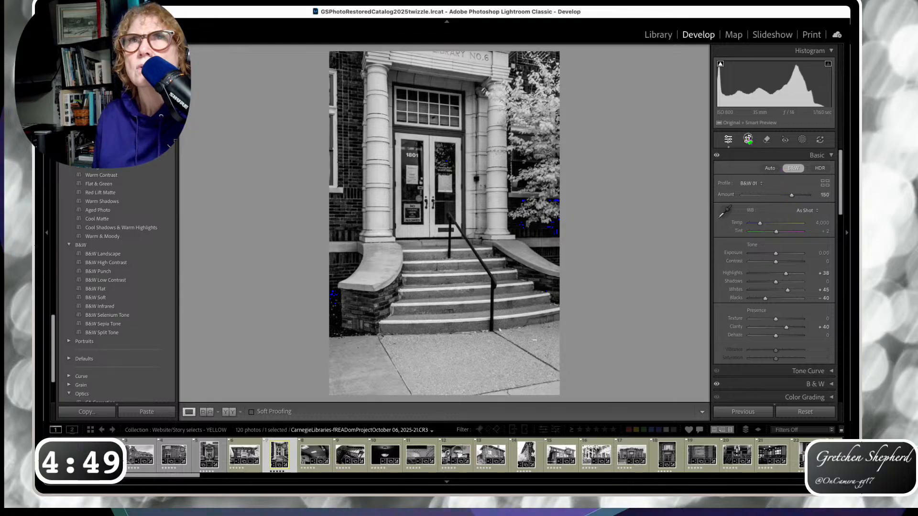
Crop a narrow strip off the left edge and the carved lettering off the top of the entrance photo
{"action": "key", "text": "r"}
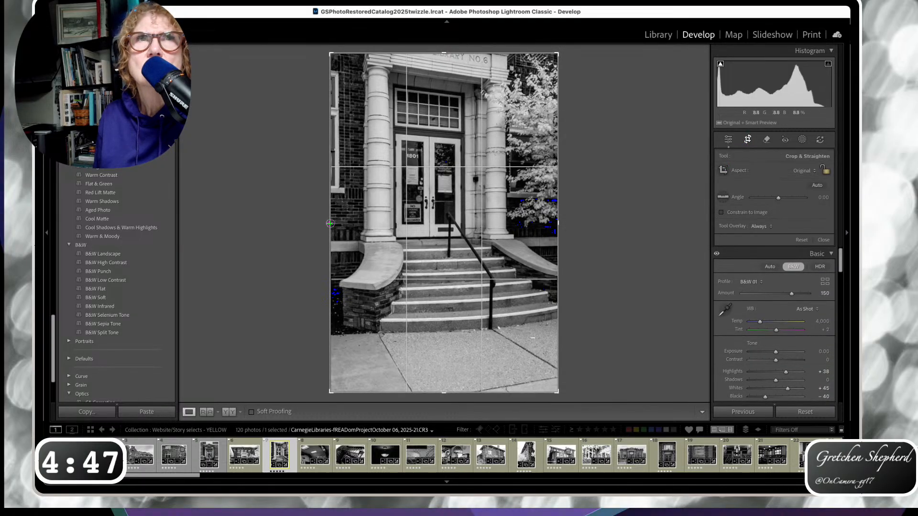
{"action": "left_click_drag", "start_coordinate": [330, 223], "coordinate": [333, 224]}
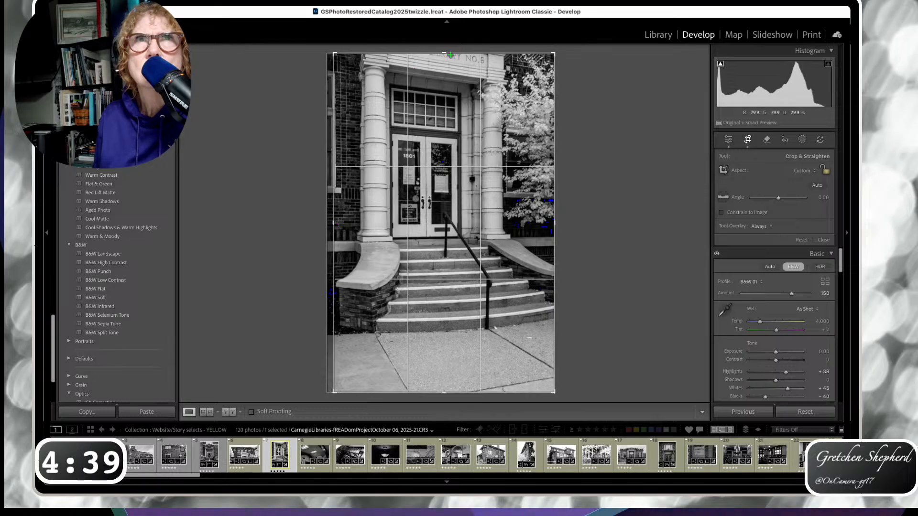
{"action": "left_click_drag", "start_coordinate": [450, 56], "coordinate": [450, 68]}
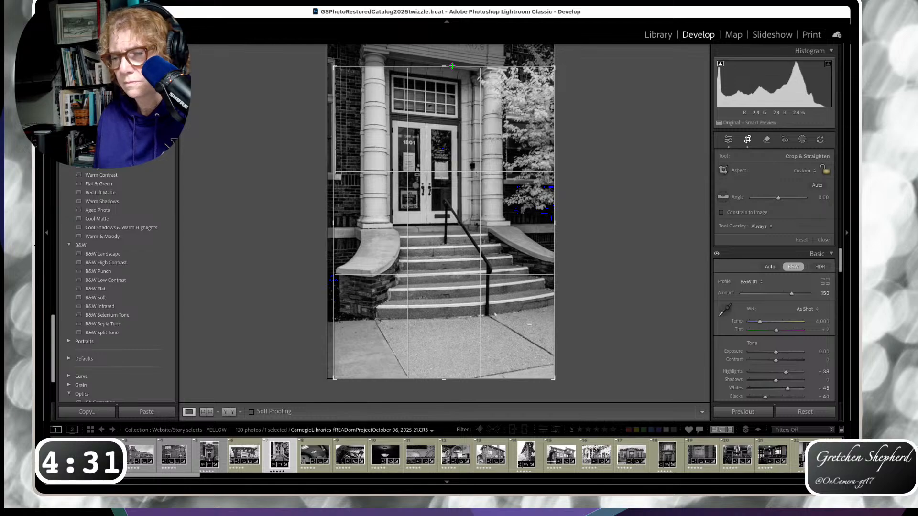
{"action": "key", "text": "Return"}
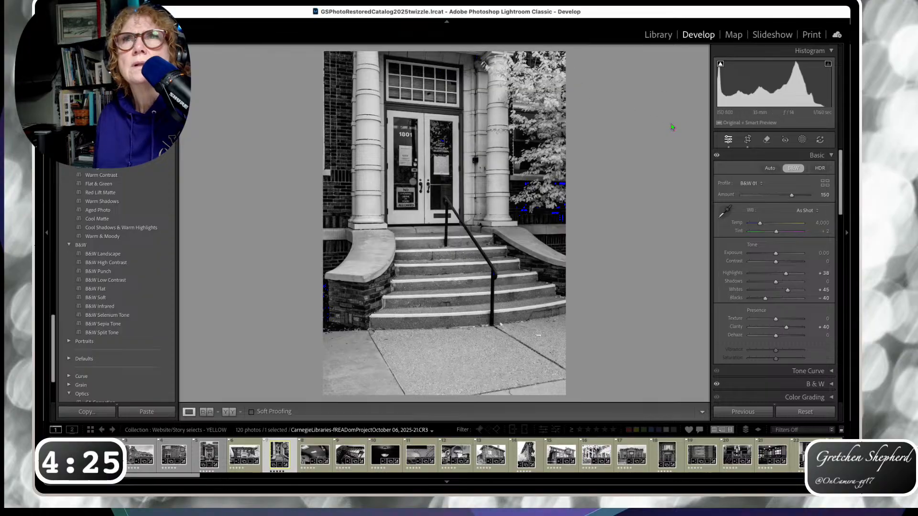
Extend the entrance photo's crop back up to include the carved lettering above the door, and apply it
{"action": "left_click", "coordinate": [747, 140]}
{"action": "left_click_drag", "start_coordinate": [444, 67], "coordinate": [444, 56]}
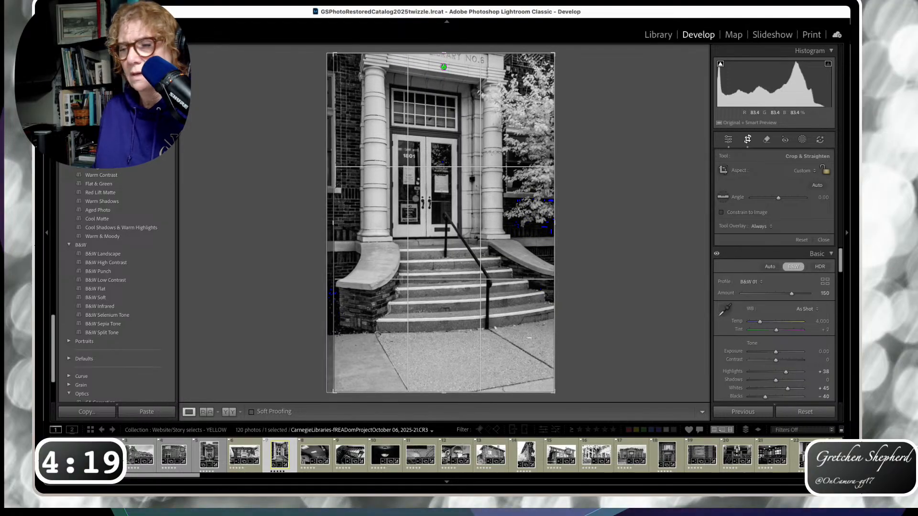
{"action": "key", "text": "Return"}
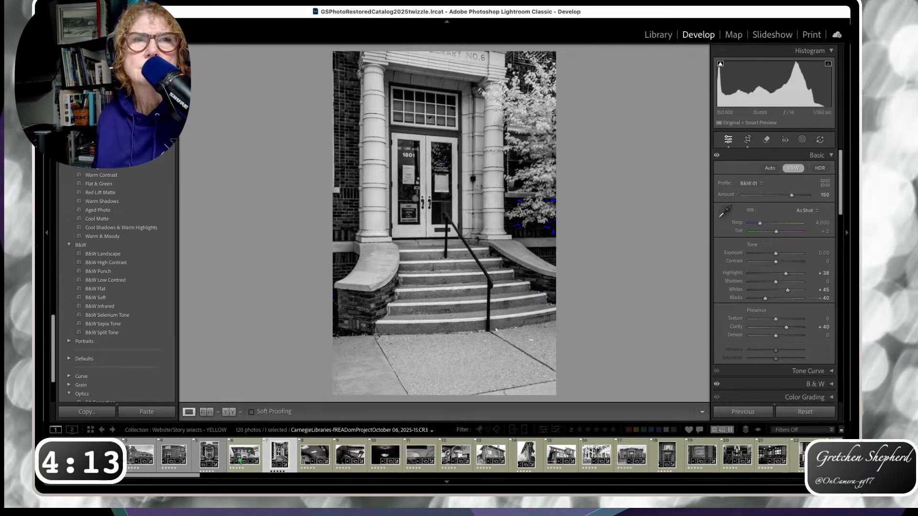
On the interior photo with ceiling lights and arched windows, set Exposure +0.10, Highlights +10, Shadows +100, Whites −78 and Blacks −10
{"action": "left_click", "coordinate": [240, 461]}
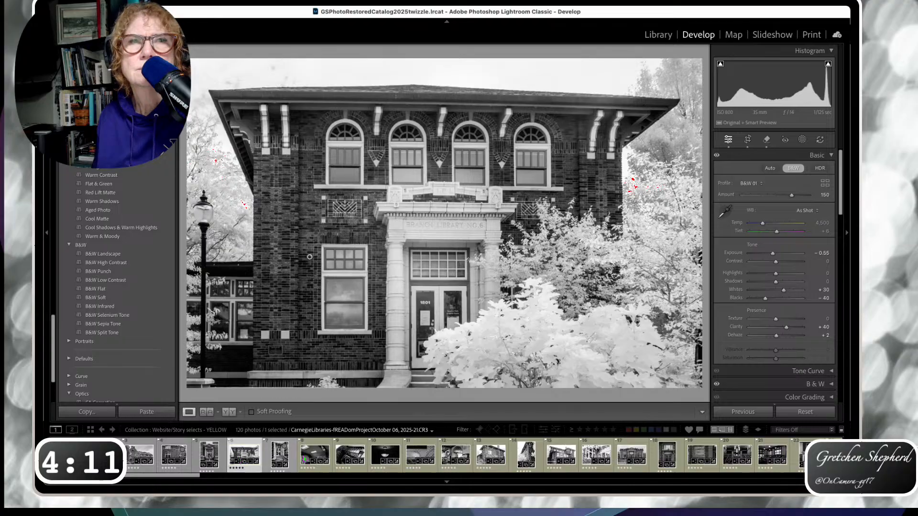
{"action": "left_click", "coordinate": [316, 458]}
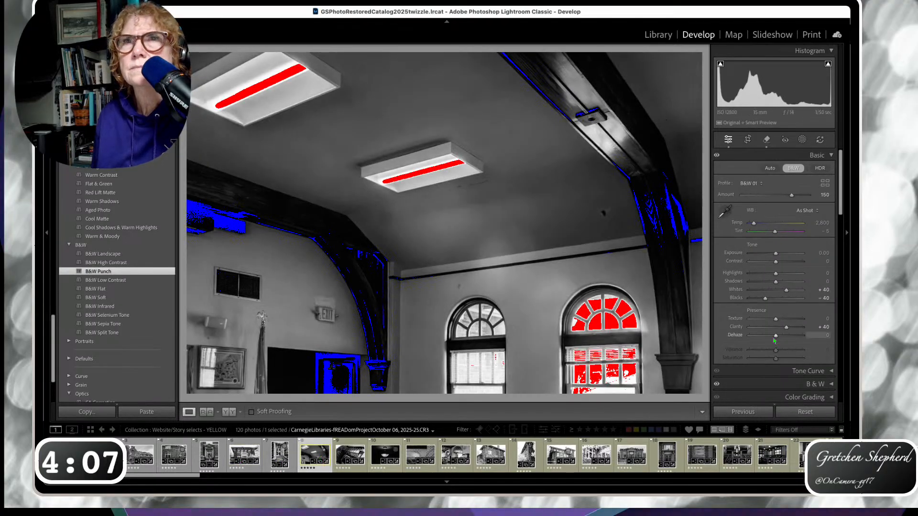
{"action": "left_click_drag", "start_coordinate": [765, 298], "coordinate": [774, 298]}
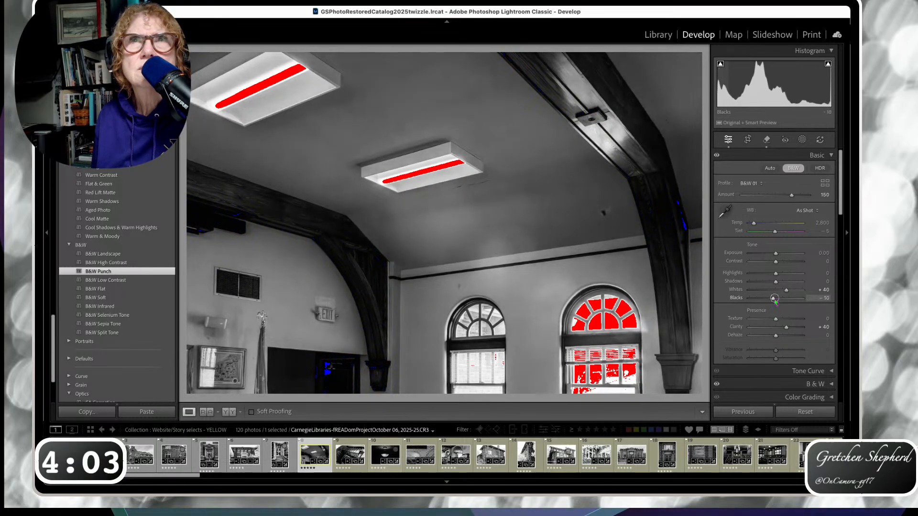
{"action": "left_click_drag", "start_coordinate": [776, 281], "coordinate": [807, 283]}
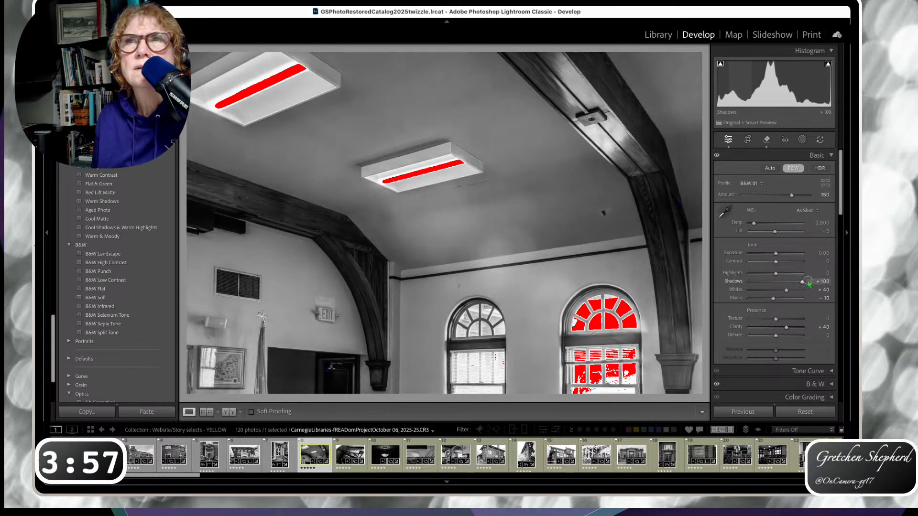
{"action": "left_click_drag", "start_coordinate": [786, 290], "coordinate": [764, 290]}
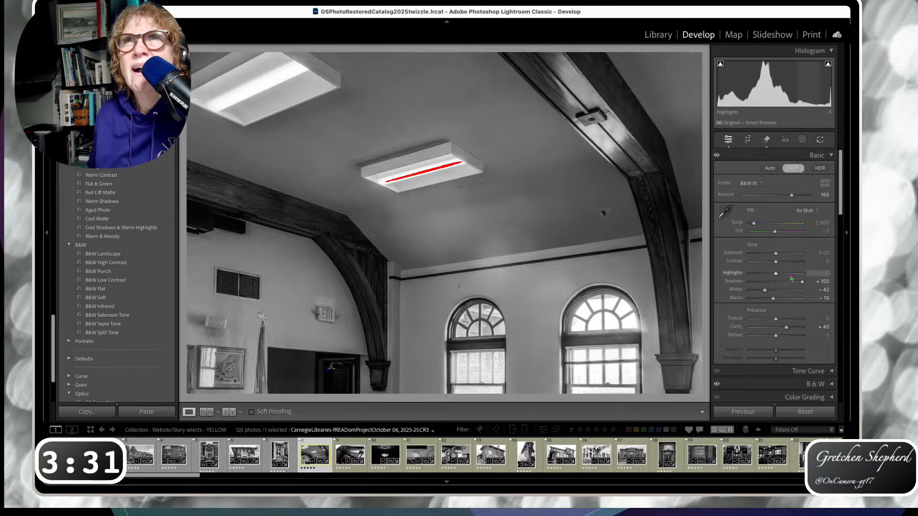
{"action": "left_click_drag", "start_coordinate": [776, 254], "coordinate": [776, 254]}
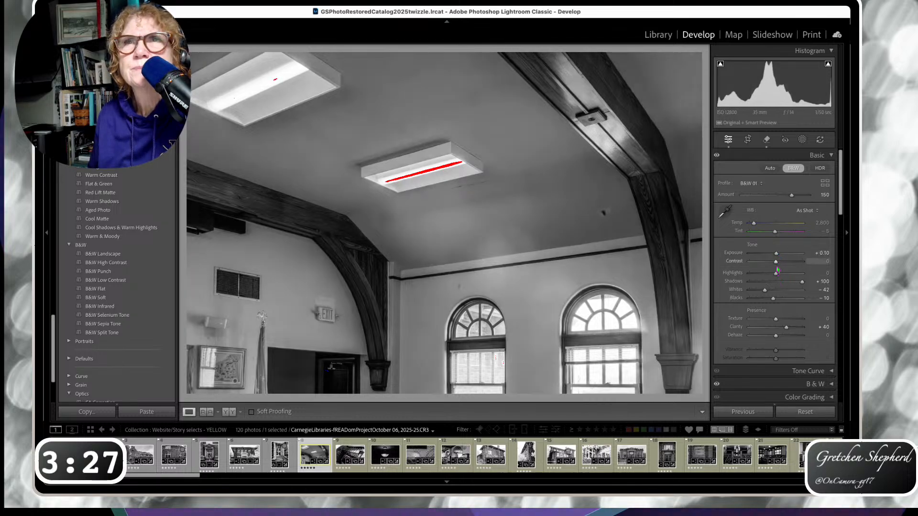
{"action": "left_click_drag", "start_coordinate": [777, 274], "coordinate": [757, 289]}
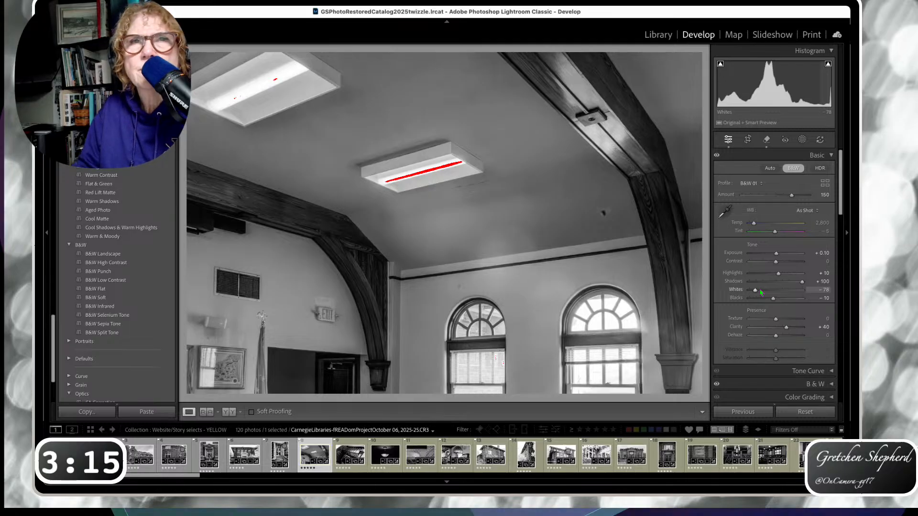
On the stairwell photo, set Blacks to −12, Shadows to +16 and Highlights to −16
{"action": "key", "text": "Right"}
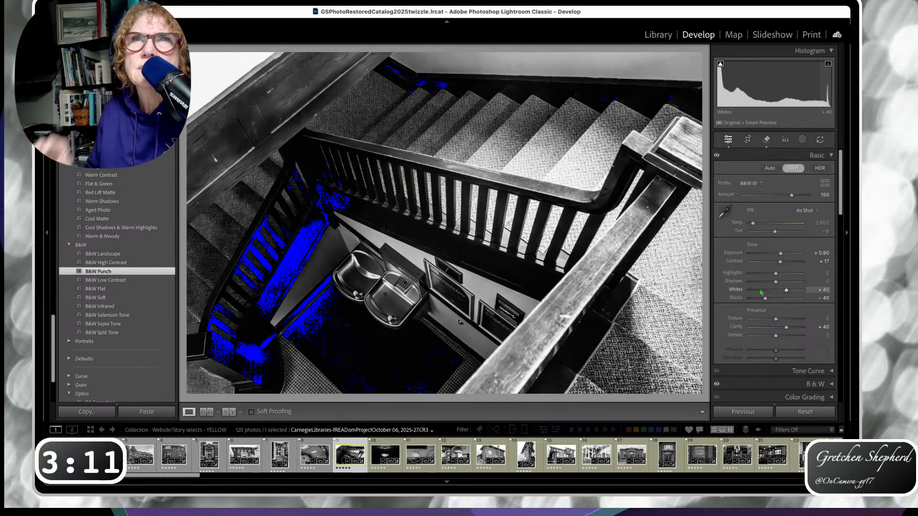
{"action": "left_click_drag", "start_coordinate": [765, 299], "coordinate": [773, 299]}
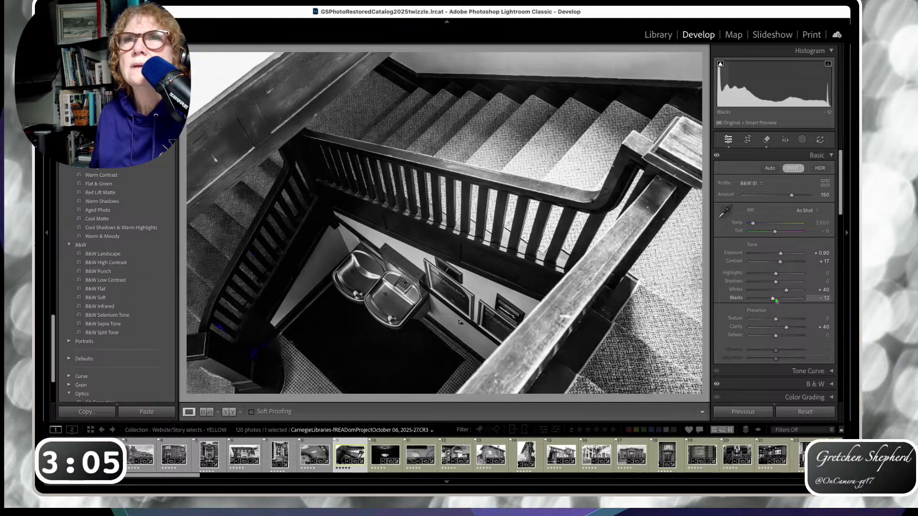
{"action": "mouse_move", "coordinate": [776, 284]}
{"action": "left_mouse_down"}
{"action": "mouse_move", "coordinate": [763, 273]}
{"action": "mouse_move", "coordinate": [773, 275]}
{"action": "left_mouse_up"}
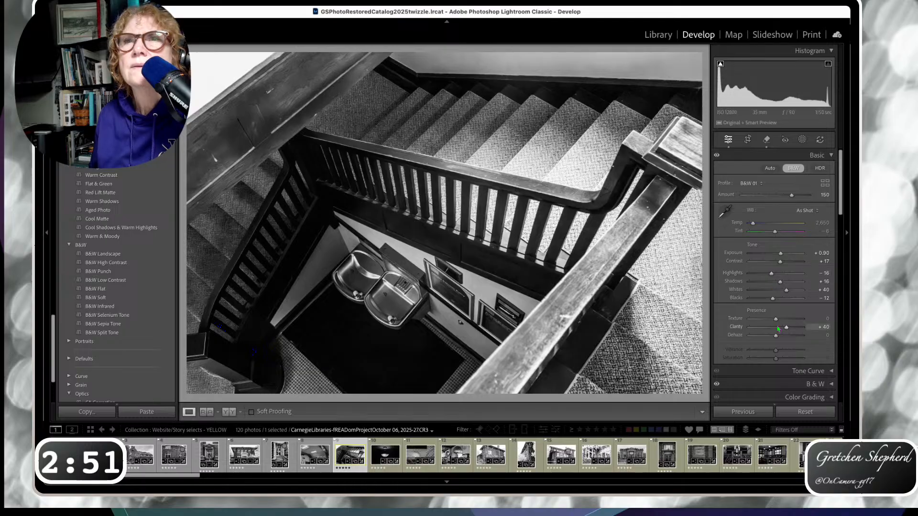
Set the stairwell photo's Dehaze to +29, Blacks to +6, Highlights to −14, Texture to +24 and Clarity to +56
{"action": "left_click_drag", "start_coordinate": [776, 338], "coordinate": [784, 338]}
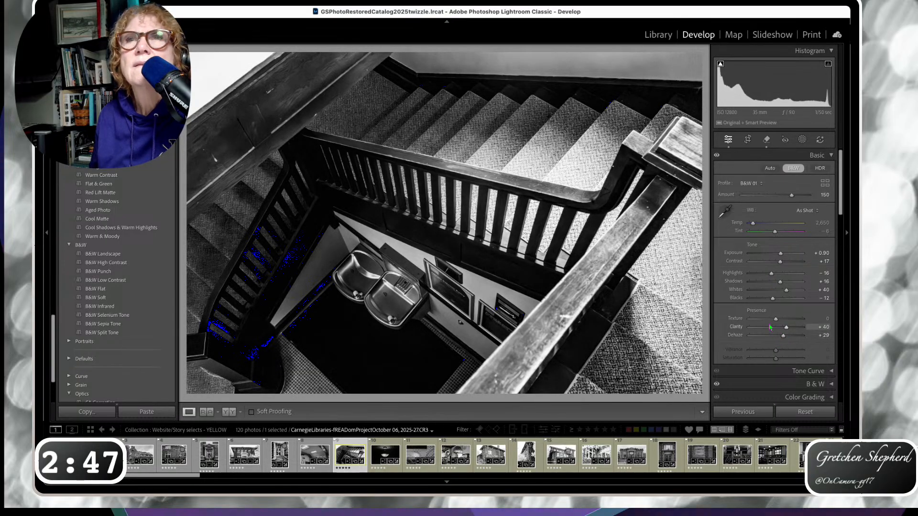
{"action": "left_click_drag", "start_coordinate": [772, 299], "coordinate": [778, 299]}
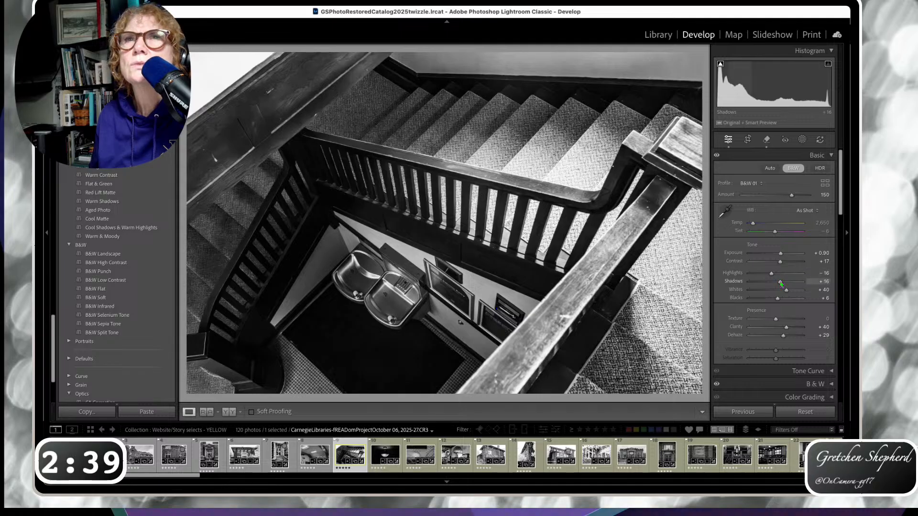
{"action": "left_click_drag", "start_coordinate": [771, 273], "coordinate": [774, 274]}
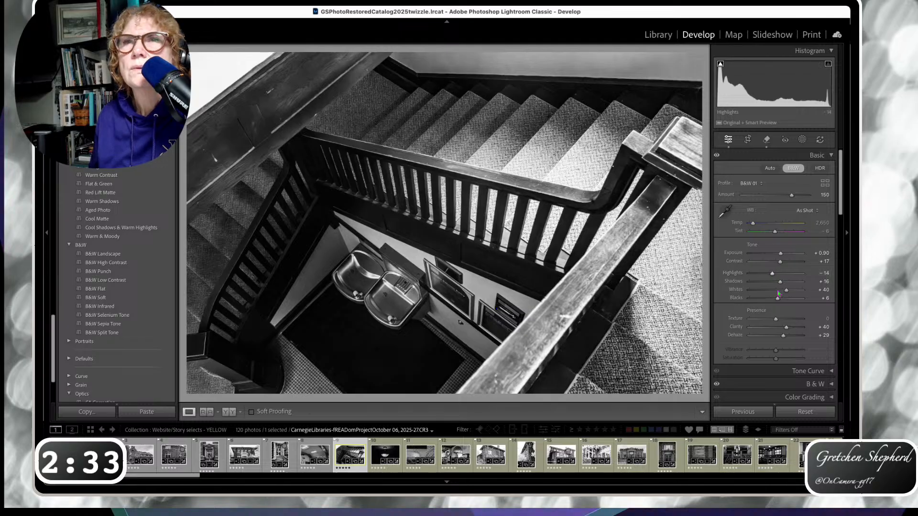
{"action": "left_click_drag", "start_coordinate": [776, 319], "coordinate": [791, 328]}
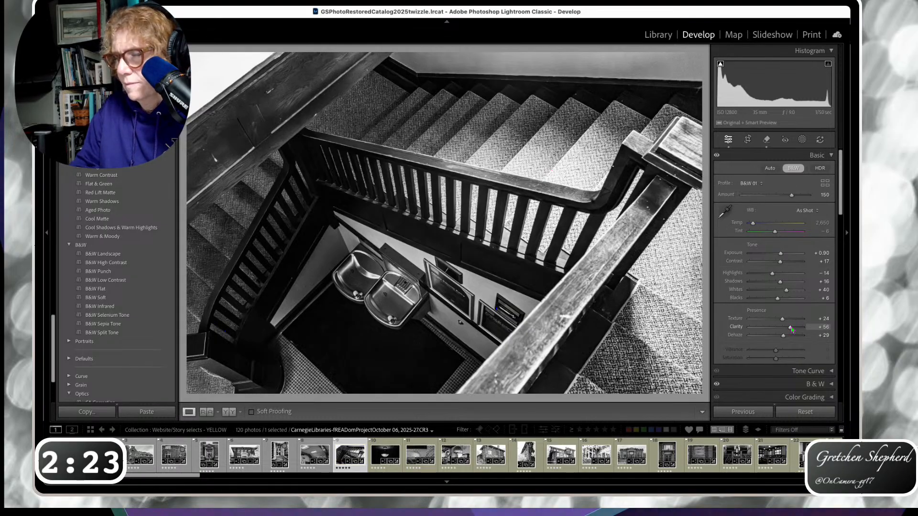
On the hanging bowl lamp photo, set Blacks to −12 and crop in around the lamp and the ceiling above it
{"action": "key", "text": "Right"}
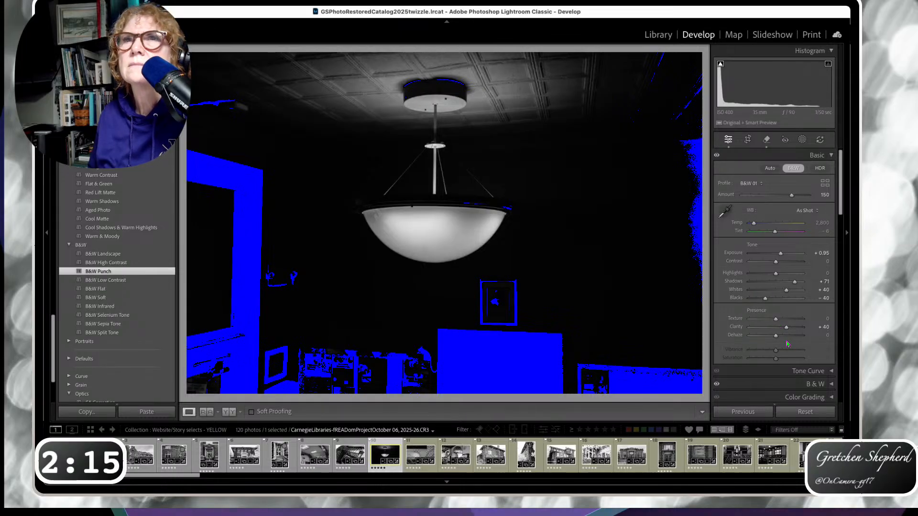
{"action": "mouse_move", "coordinate": [765, 298]}
{"action": "left_mouse_down"}
{"action": "mouse_move", "coordinate": [781, 299]}
{"action": "mouse_move", "coordinate": [773, 299]}
{"action": "left_mouse_up"}
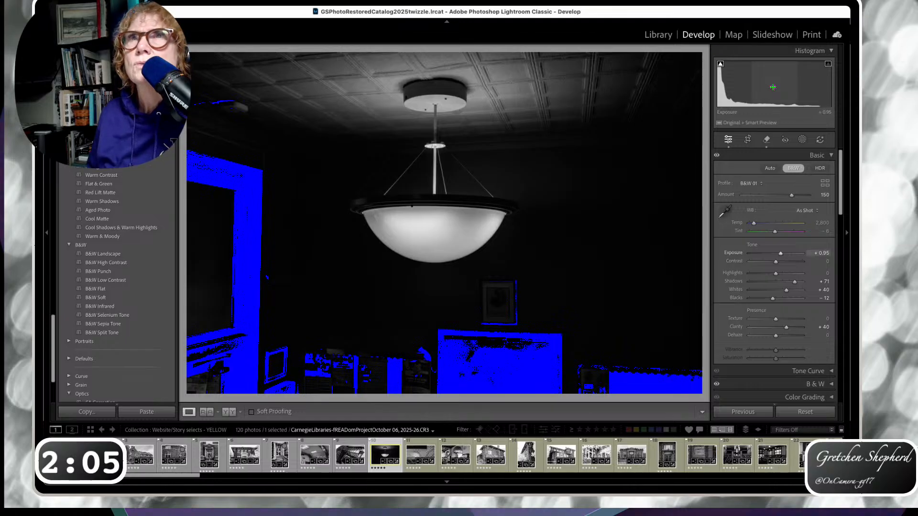
{"action": "left_click", "coordinate": [747, 139]}
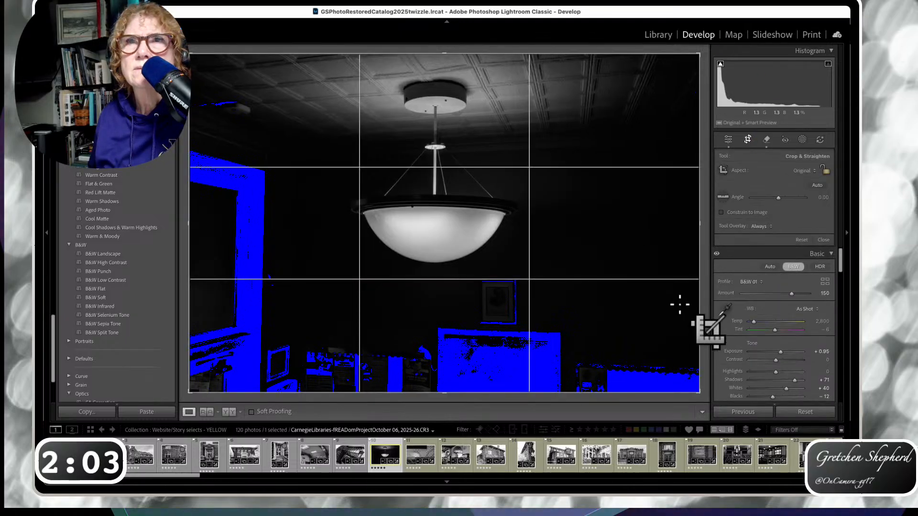
{"action": "left_click_drag", "start_coordinate": [699, 391], "coordinate": [639, 328]}
{"action": "left_click_drag", "start_coordinate": [249, 225], "coordinate": [295, 223]}
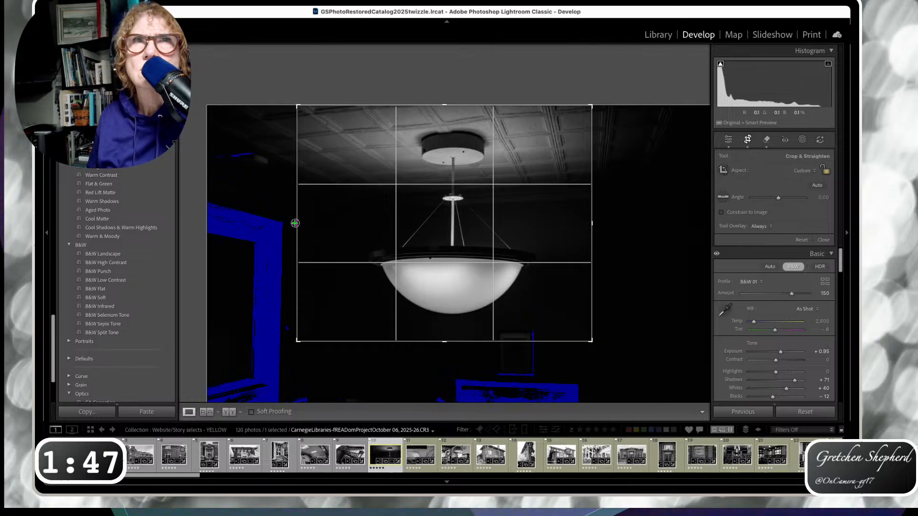
{"action": "key", "text": "Return"}
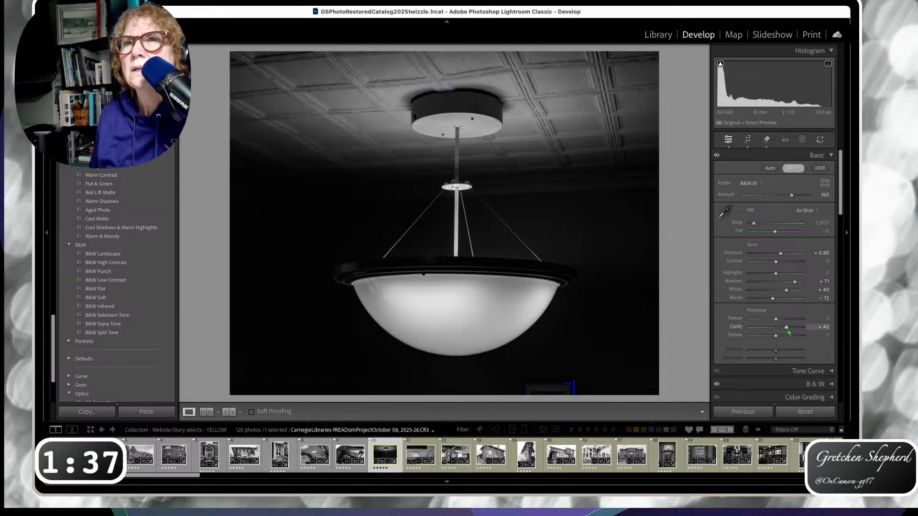
Set the lamp photo's Texture to −3, Clarity to +59, Blacks to +2, Shadows to +87 and Highlights to +13
{"action": "left_click_drag", "start_coordinate": [777, 323], "coordinate": [793, 330]}
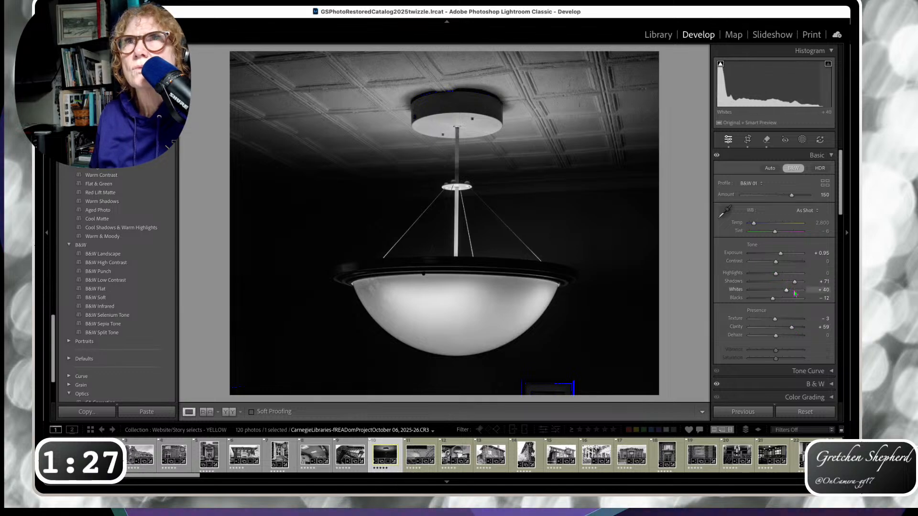
{"action": "left_click_drag", "start_coordinate": [773, 299], "coordinate": [776, 299]}
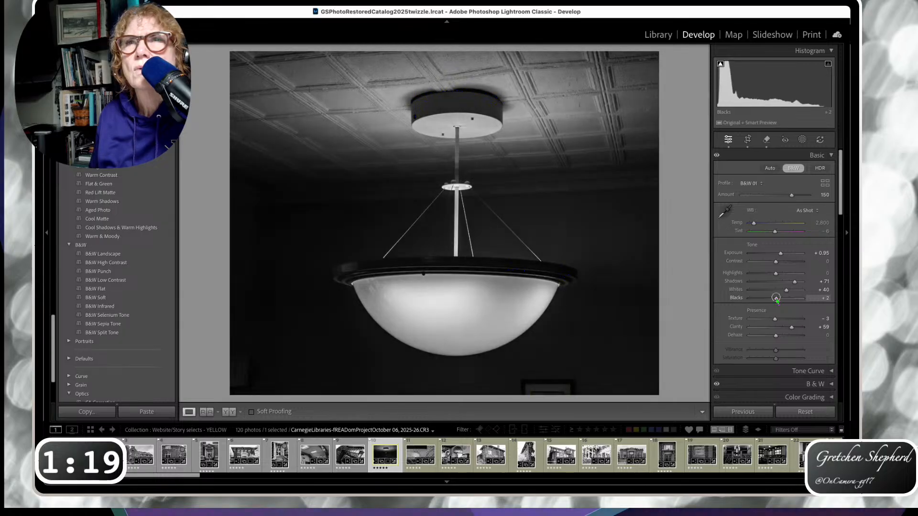
{"action": "left_click_drag", "start_coordinate": [794, 281], "coordinate": [776, 274]}
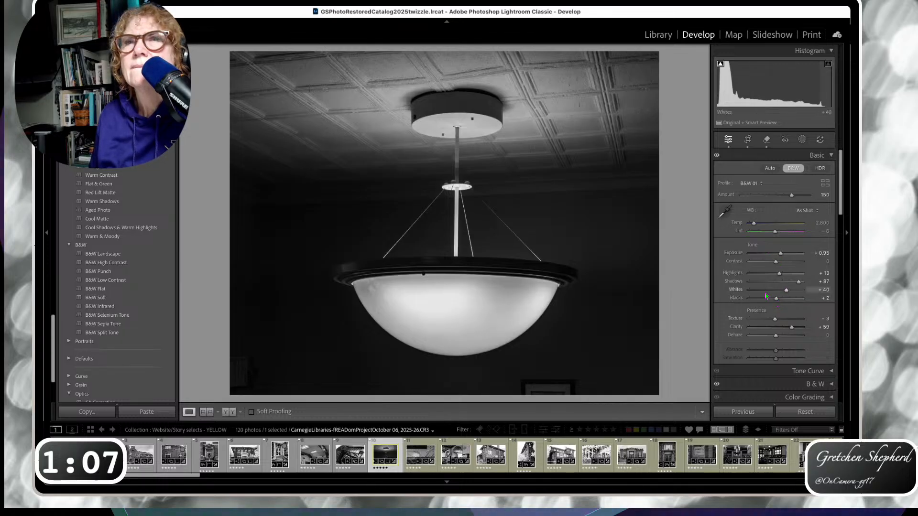
On the mosaic tile floor photo, set Dehaze +16, Blacks +8, Whites +45, Shadows +37 and Highlights −11
{"action": "scroll", "coordinate": [766, 296], "scroll_direction": "down", "scroll_amount": 3}
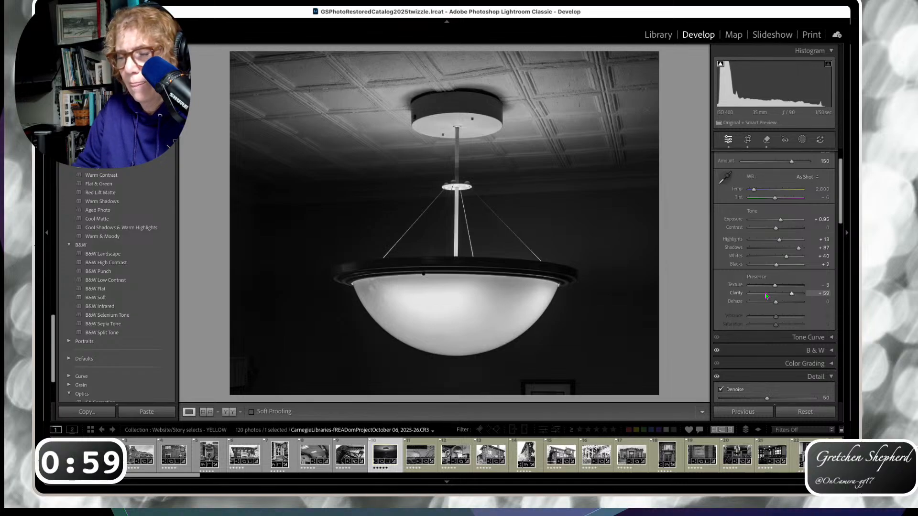
{"action": "key", "text": "Right"}
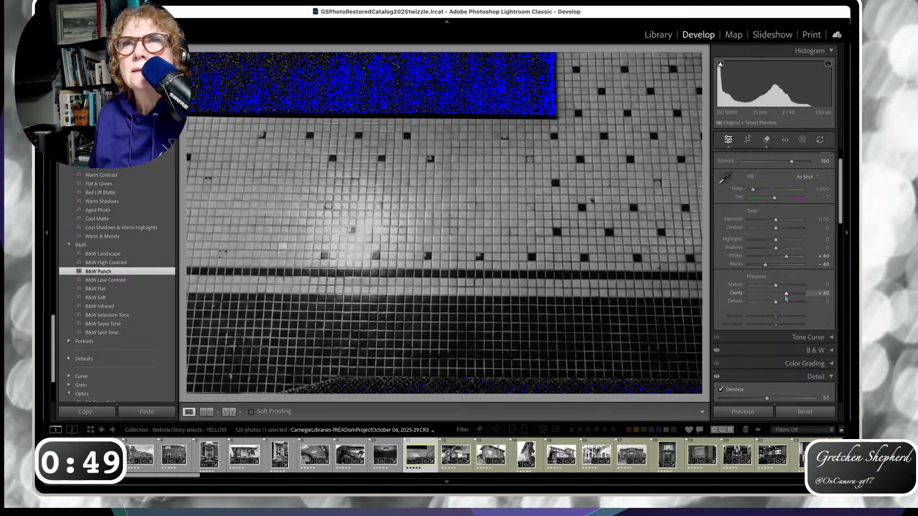
{"action": "left_click_drag", "start_coordinate": [777, 304], "coordinate": [781, 304]}
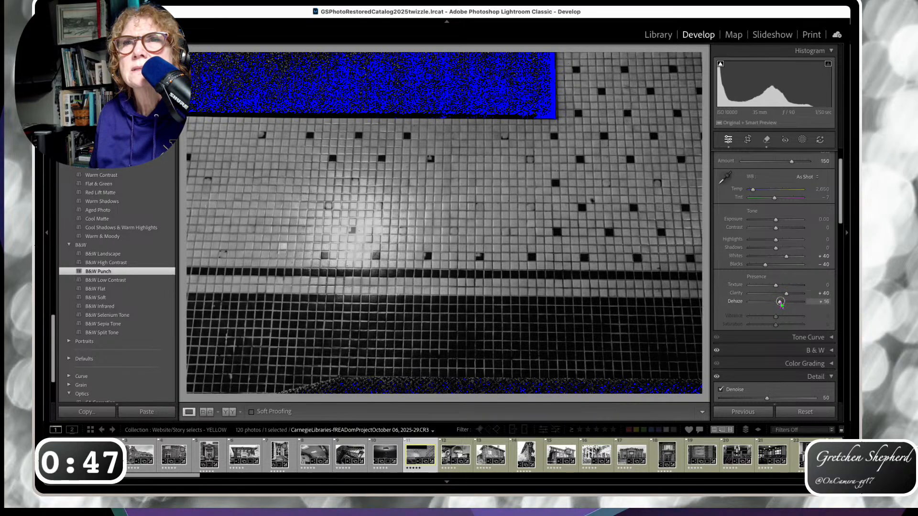
{"action": "left_click_drag", "start_coordinate": [765, 265], "coordinate": [787, 257]}
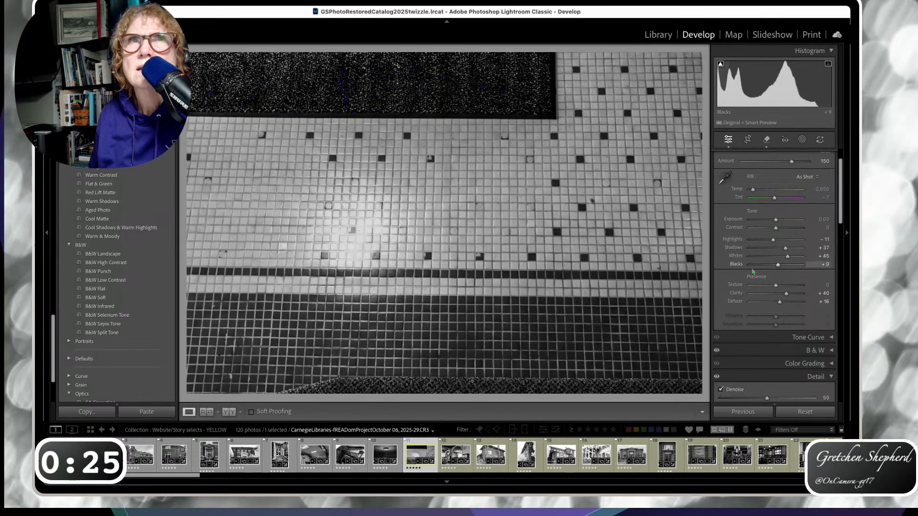
Straighten the mosaic tile floor photo along the narrow dark tile stripe, to an angle of −0.42
{"action": "left_click", "coordinate": [747, 139]}
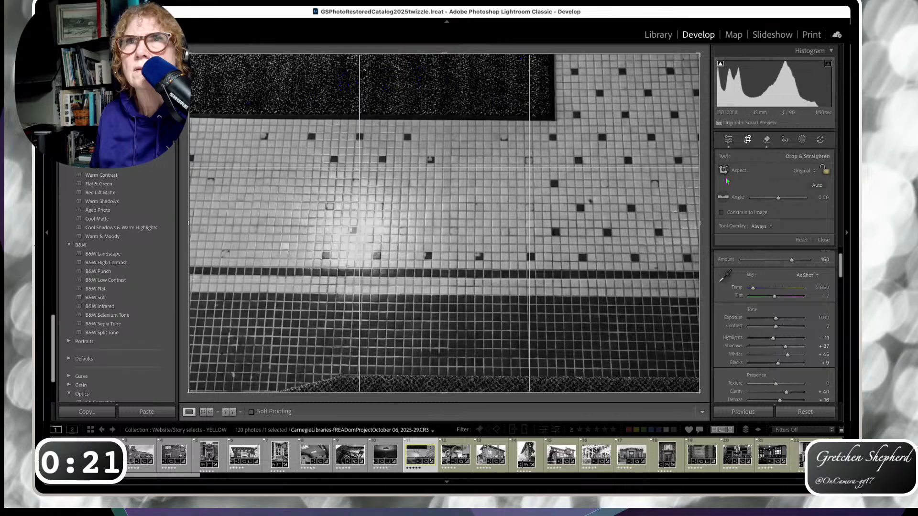
{"action": "left_click", "coordinate": [722, 201]}
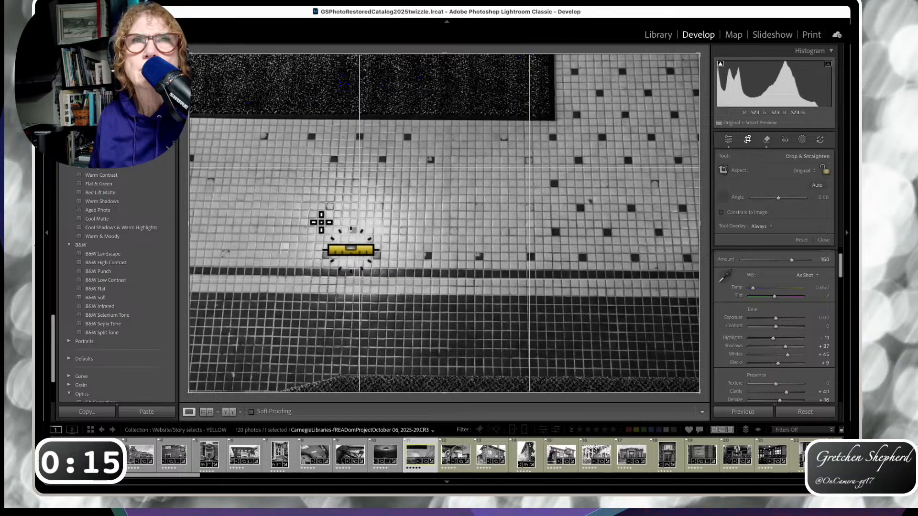
{"action": "left_click_drag", "start_coordinate": [309, 267], "coordinate": [581, 269]}
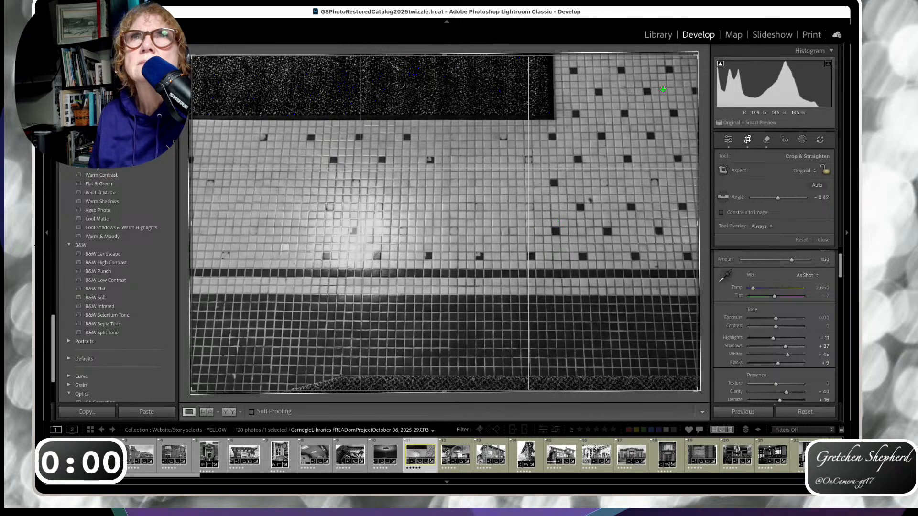
Narrow the floor photo's crop to a slightly upright frame that leaves out the bright glare and keeps the dark-dotted tiles
{"action": "mouse_move", "coordinate": [697, 56]}
{"action": "left_mouse_down"}
{"action": "mouse_move", "coordinate": [680, 63]}
{"action": "mouse_move", "coordinate": [700, 63]}
{"action": "left_mouse_up"}
{"action": "left_click_drag", "start_coordinate": [710, 53], "coordinate": [645, 51]}
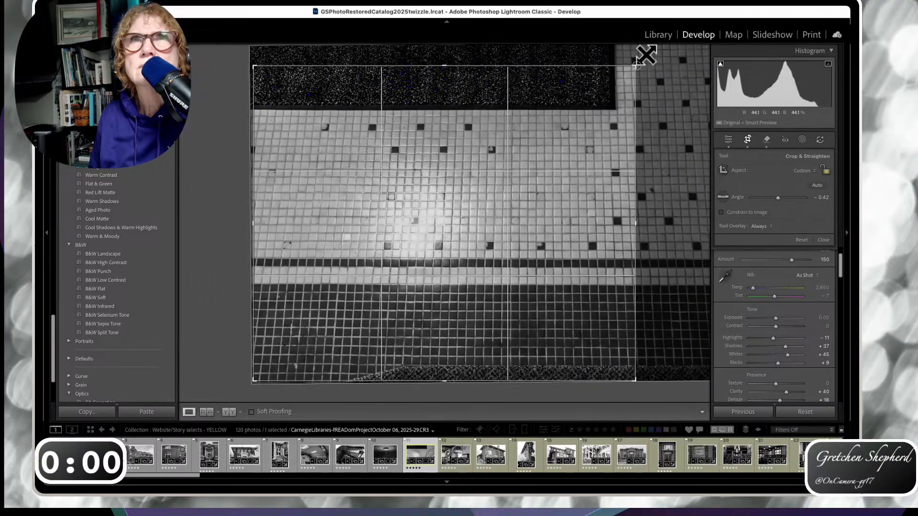
{"action": "left_click_drag", "start_coordinate": [394, 201], "coordinate": [329, 199]}
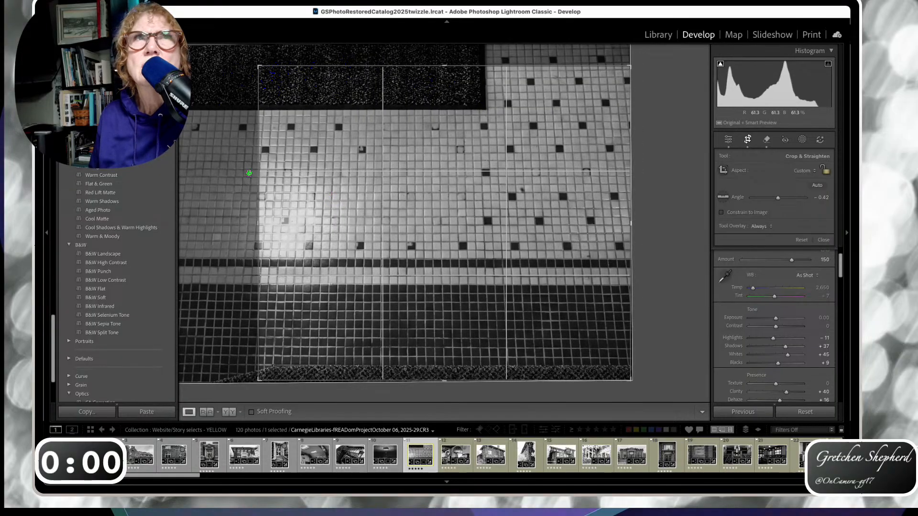
{"action": "left_click_drag", "start_coordinate": [256, 229], "coordinate": [304, 219]}
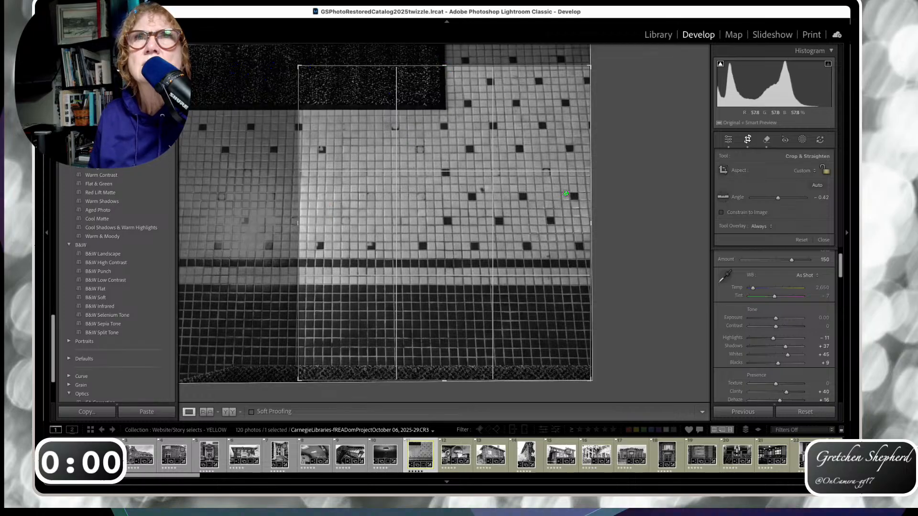
{"action": "mouse_move", "coordinate": [476, 215]}
{"action": "left_mouse_down"}
{"action": "mouse_move", "coordinate": [497, 216]}
{"action": "mouse_move", "coordinate": [493, 223]}
{"action": "mouse_move", "coordinate": [486, 216]}
{"action": "left_mouse_up"}
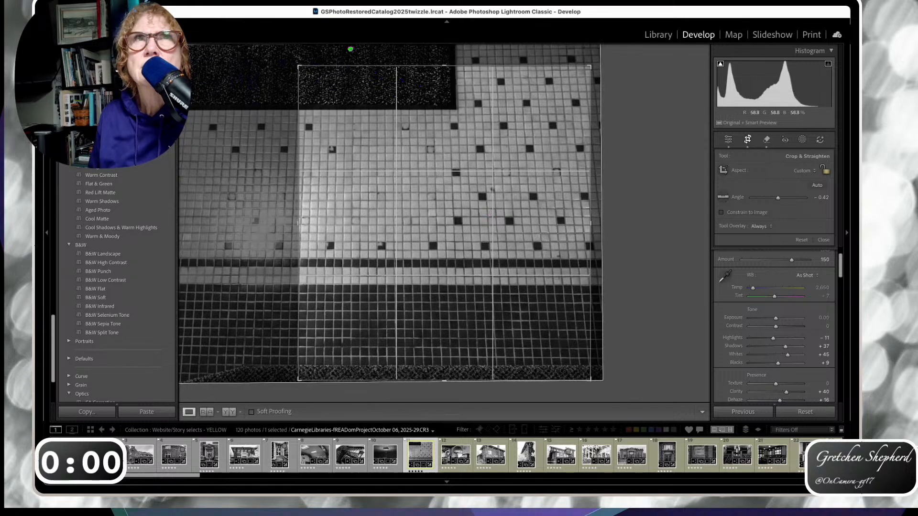
Tighten the crop to a nearly square tile area without the black mat or the rough bottom edge, and apply it
{"action": "left_click_drag", "start_coordinate": [299, 66], "coordinate": [318, 91]}
{"action": "left_click_drag", "start_coordinate": [362, 134], "coordinate": [360, 138]}
{"action": "left_click_drag", "start_coordinate": [320, 92], "coordinate": [325, 97]}
{"action": "left_click_drag", "start_coordinate": [362, 134], "coordinate": [362, 140]}
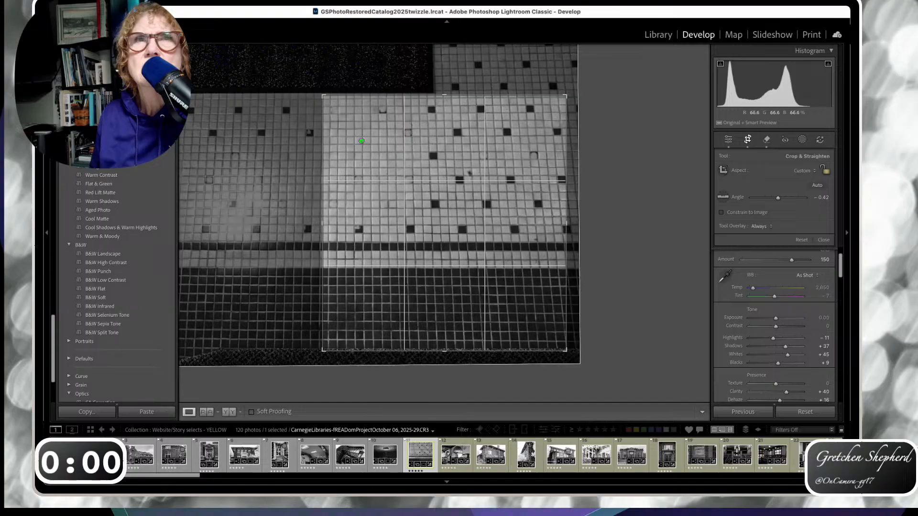
{"action": "left_click_drag", "start_coordinate": [323, 97], "coordinate": [328, 101]}
{"action": "left_click_drag", "start_coordinate": [360, 136], "coordinate": [359, 139]}
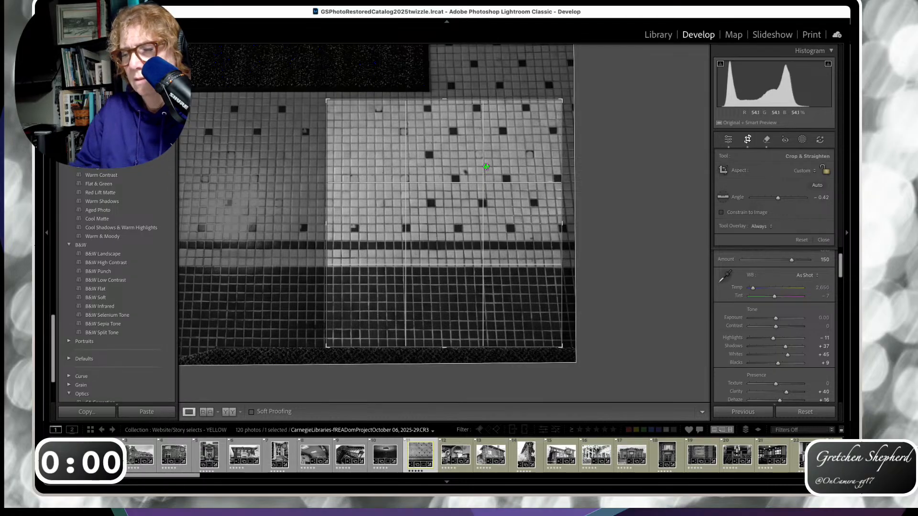
{"action": "key", "text": "Return"}
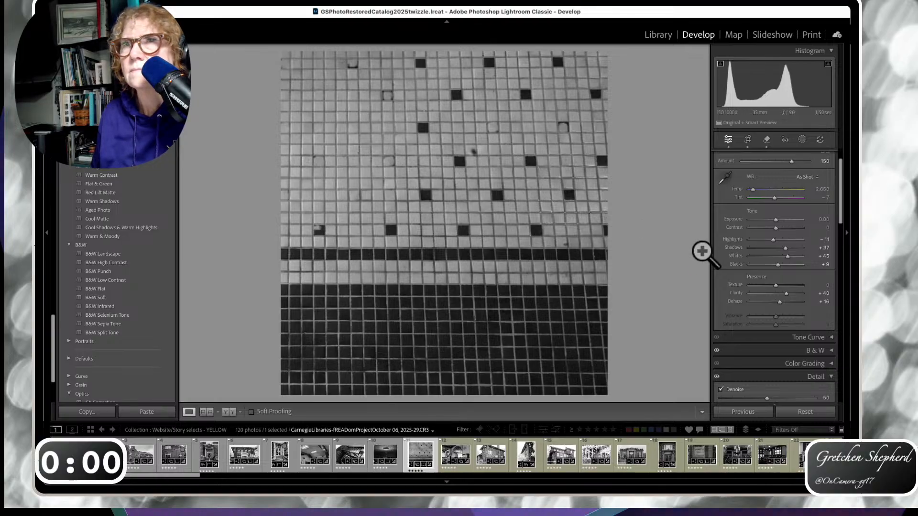
Set the floor photo's Highlights to +11, Shadows −12, Whites +47, Clarity +71 and Dehaze +21, and go to the next photo
{"action": "mouse_move", "coordinate": [788, 257]}
{"action": "left_mouse_down"}
{"action": "mouse_move", "coordinate": [779, 239]}
{"action": "mouse_move", "coordinate": [772, 251]}
{"action": "left_mouse_up"}
{"action": "scroll", "coordinate": [779, 244], "scroll_direction": "up", "scroll_amount": 1}
{"action": "scroll", "coordinate": [782, 262], "scroll_direction": "up", "scroll_amount": 1}
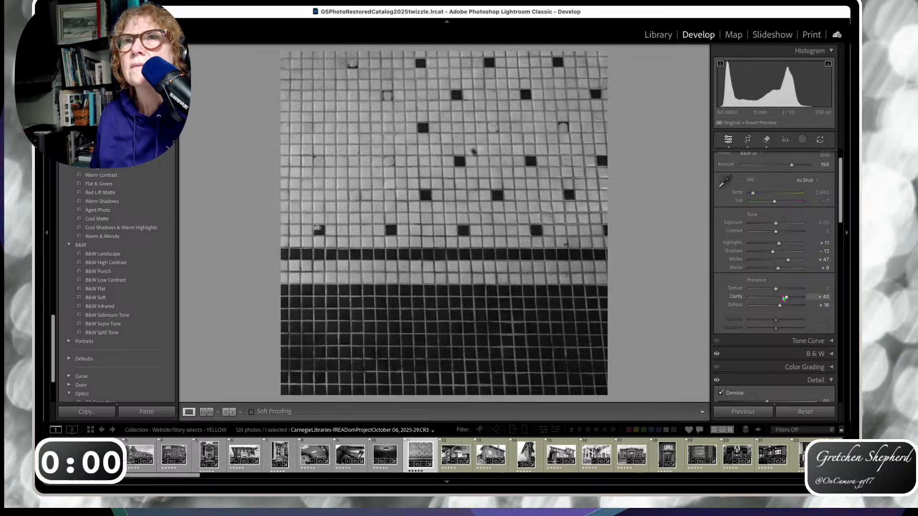
{"action": "mouse_move", "coordinate": [786, 297]}
{"action": "left_mouse_down"}
{"action": "mouse_move", "coordinate": [794, 297]}
{"action": "mouse_move", "coordinate": [782, 311]}
{"action": "left_mouse_up"}
{"action": "scroll", "coordinate": [789, 301], "scroll_direction": "up", "scroll_amount": 1}
{"action": "scroll", "coordinate": [765, 306], "scroll_direction": "up", "scroll_amount": 1}
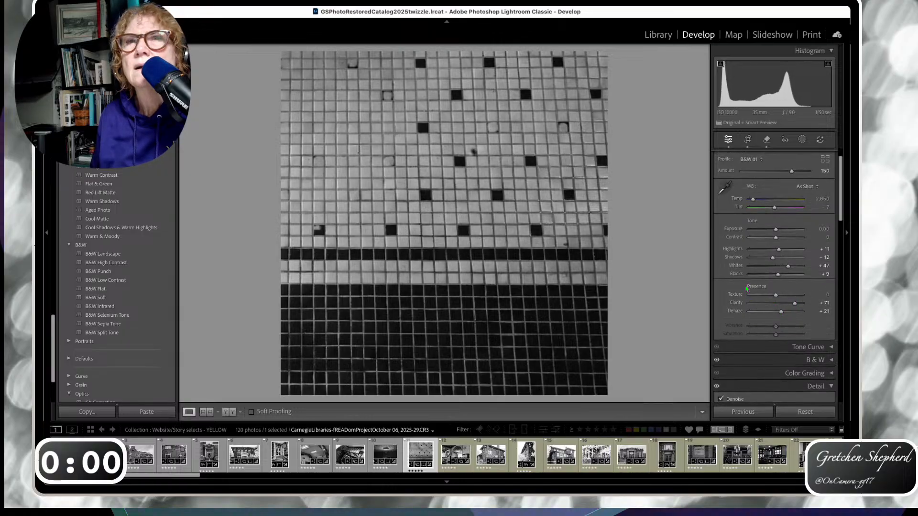
{"action": "scroll", "coordinate": [745, 286], "scroll_direction": "down", "scroll_amount": 1}
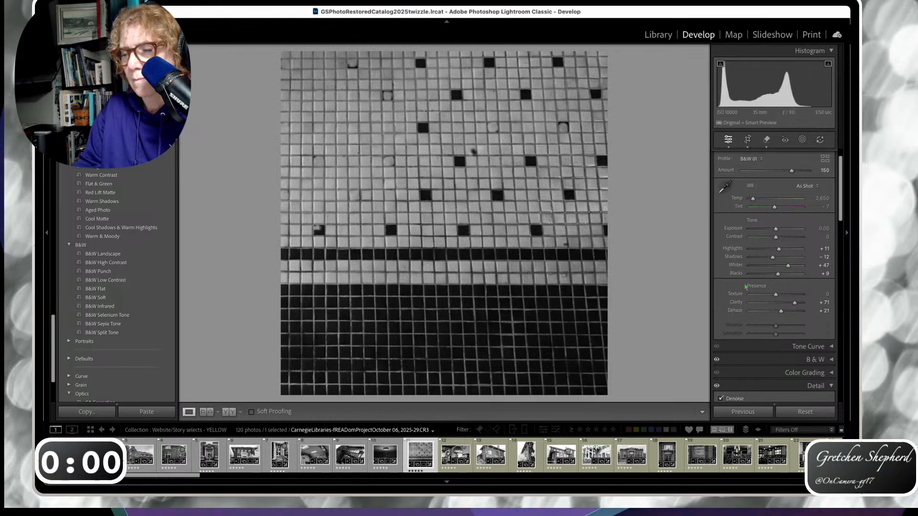
{"action": "key", "text": "Right"}
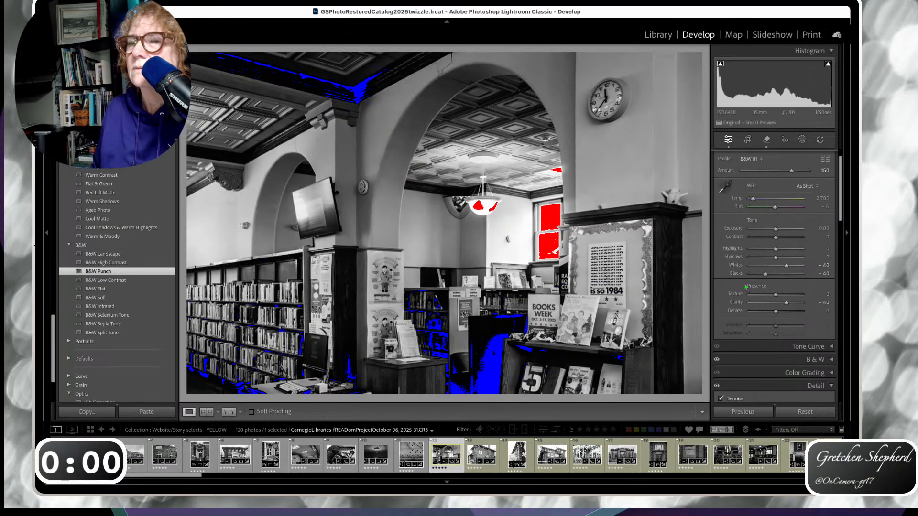